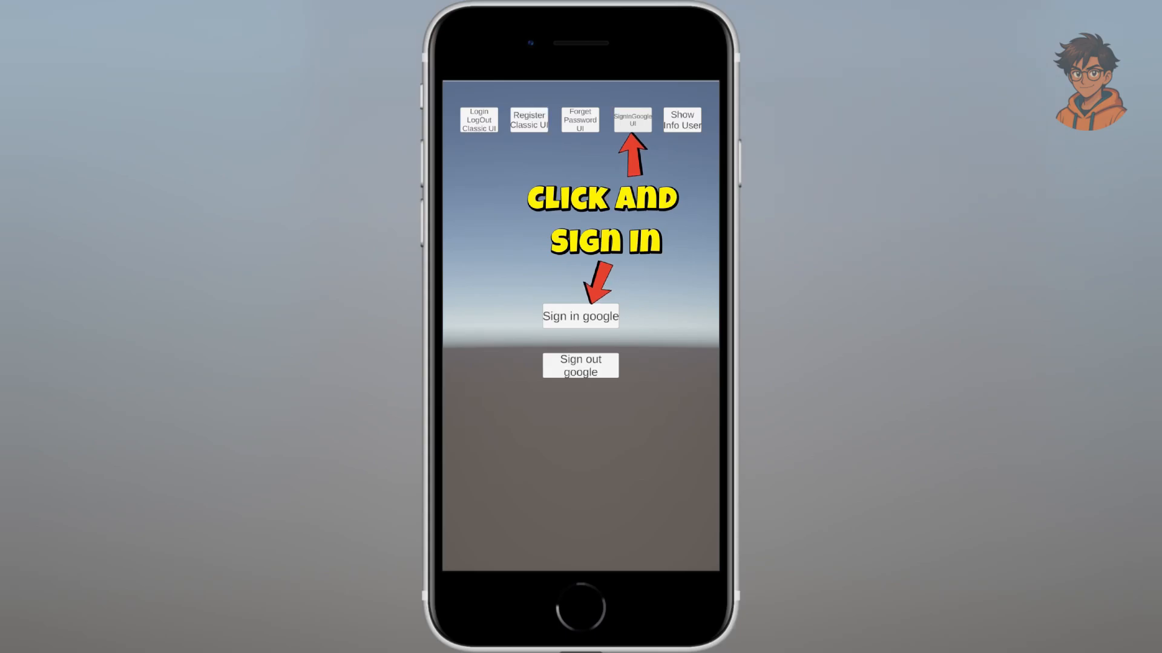
# Sign in to the demo app with Google, choosing the last listed account.
pyautogui.click(580, 316)
pyautogui.click(630, 393)
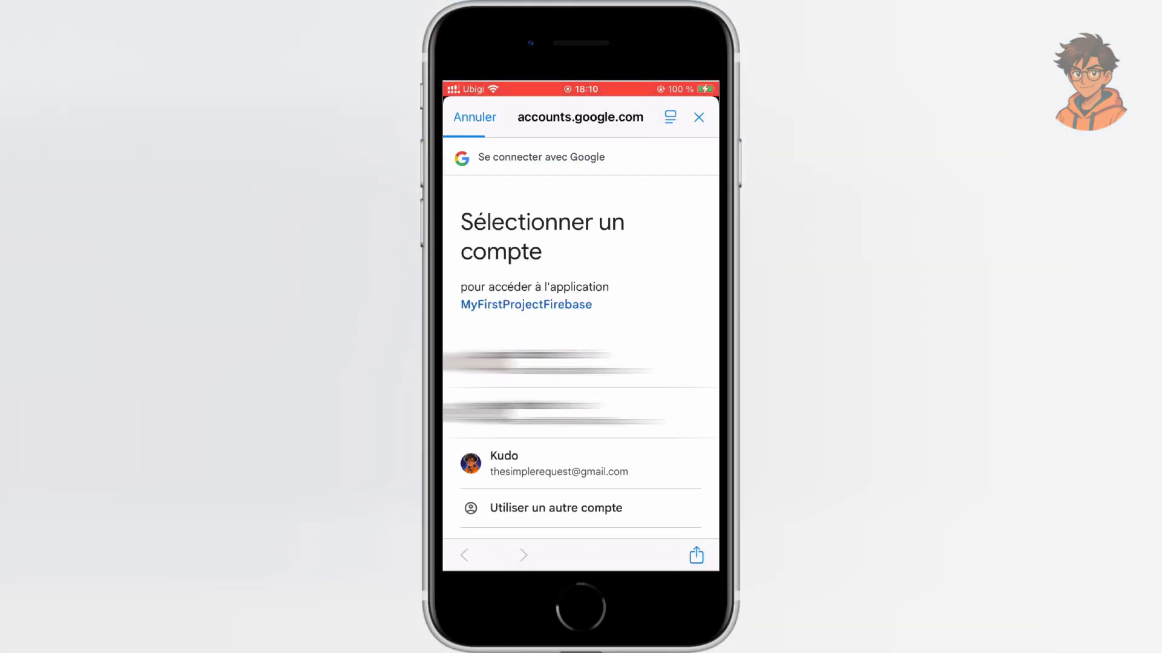
pyautogui.click(557, 464)
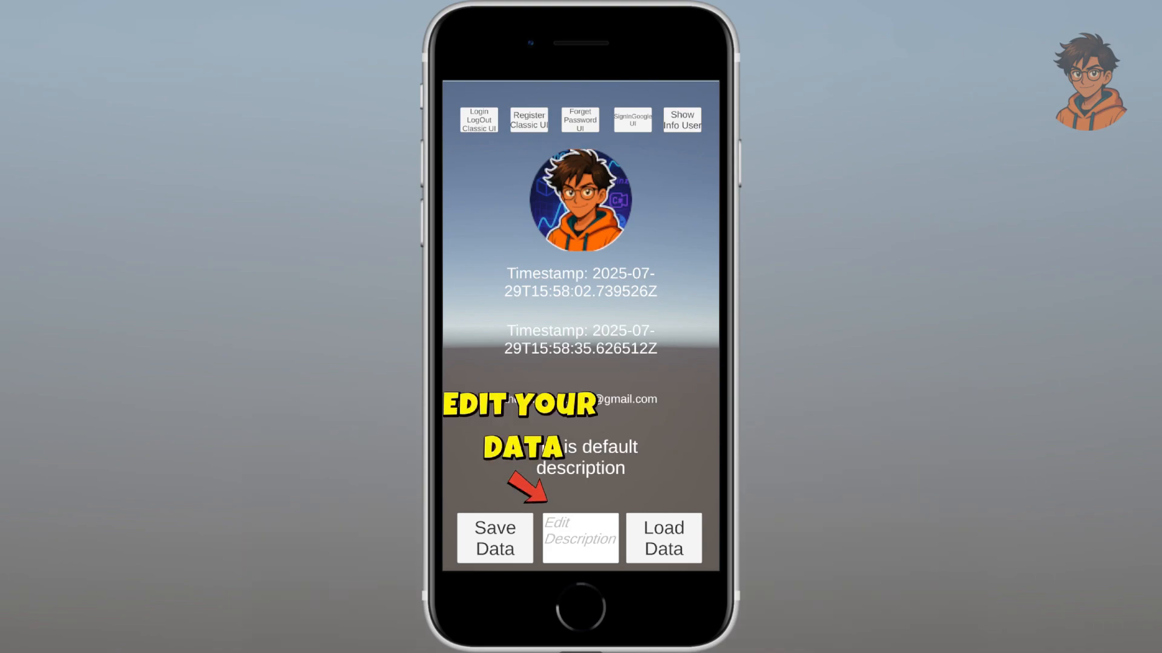
# Save "New data" as the user's description and load the stored data back.
pyautogui.click(580, 538)
pyautogui.write('N')
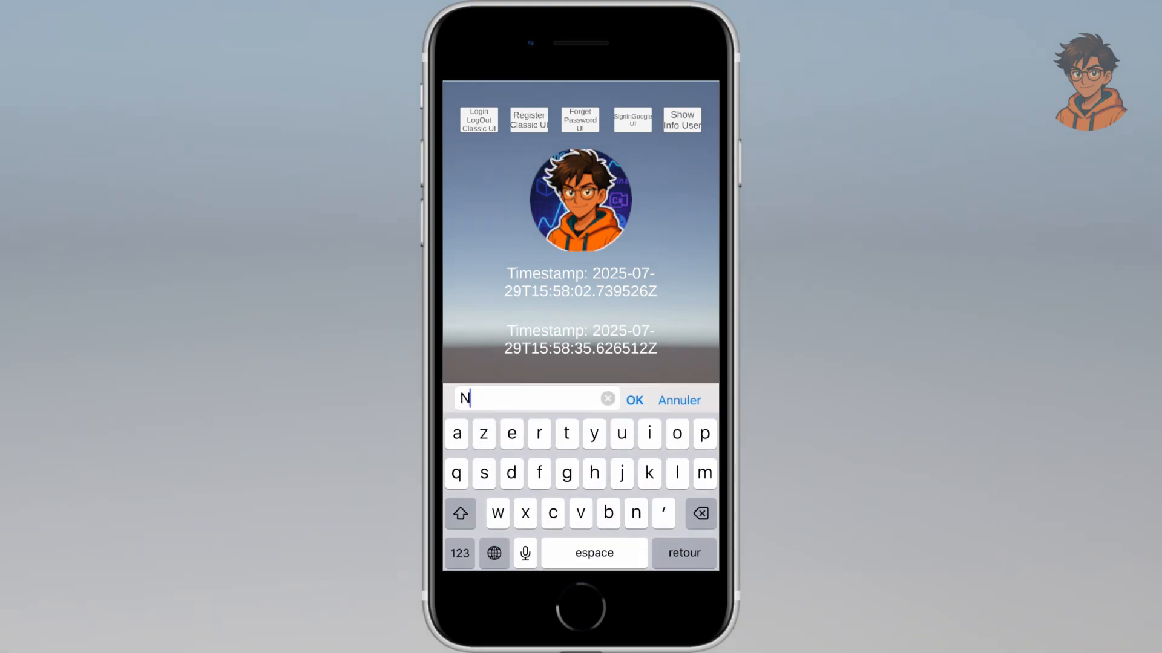
pyautogui.write('ew data')
pyautogui.press('Return')
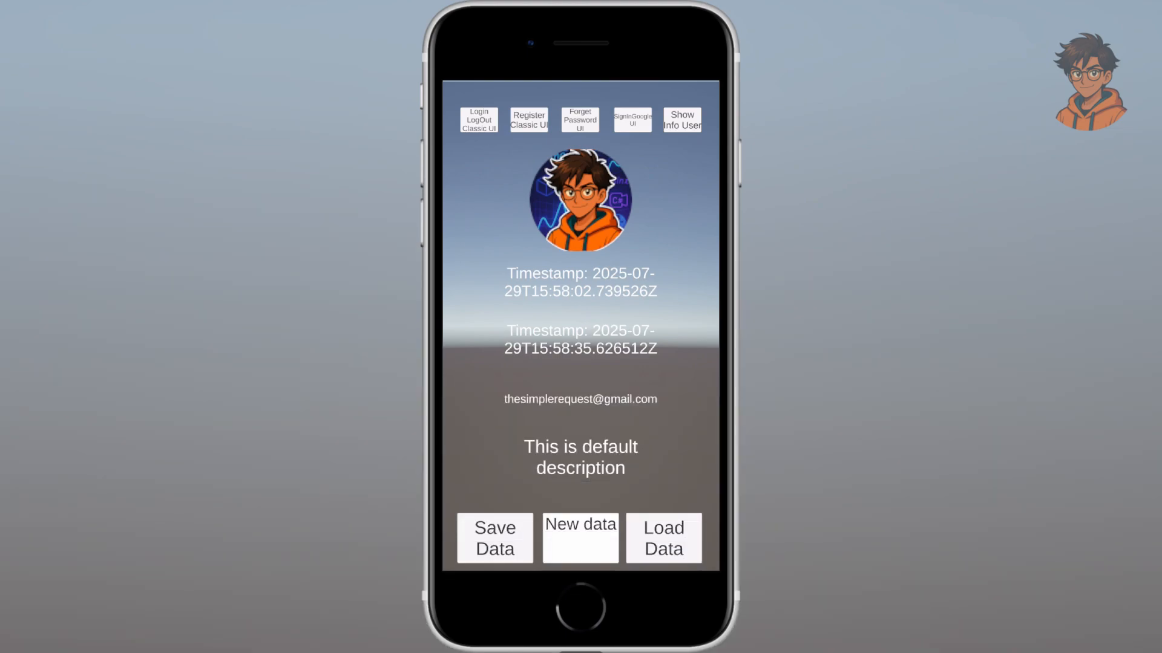
pyautogui.click(495, 539)
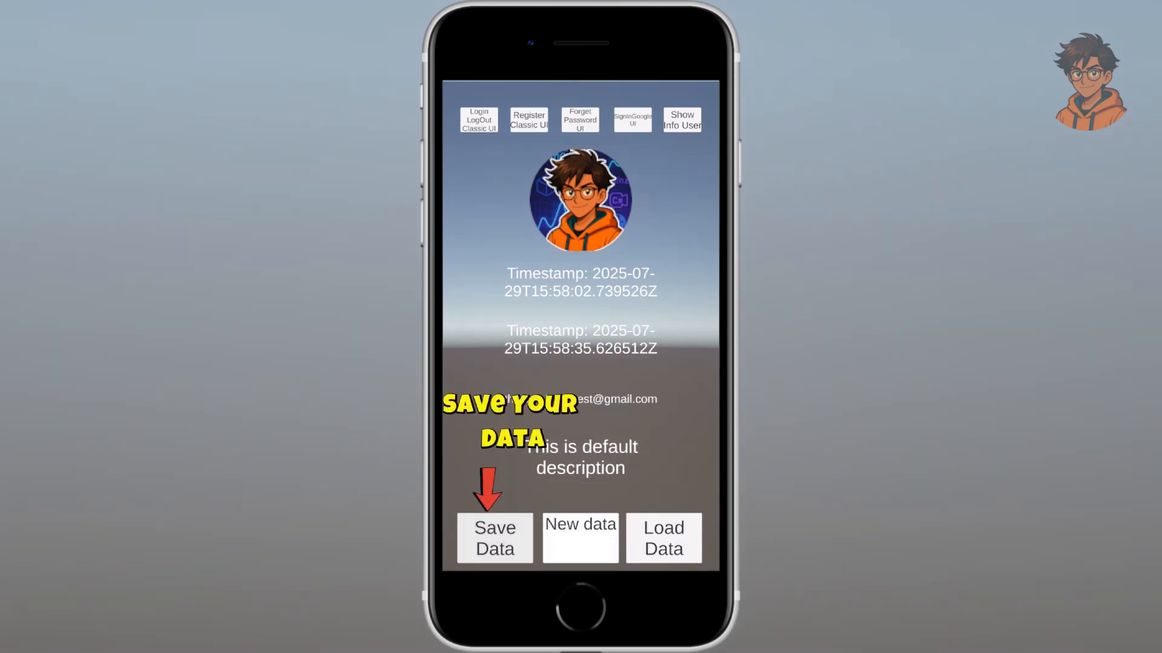
pyautogui.click(664, 539)
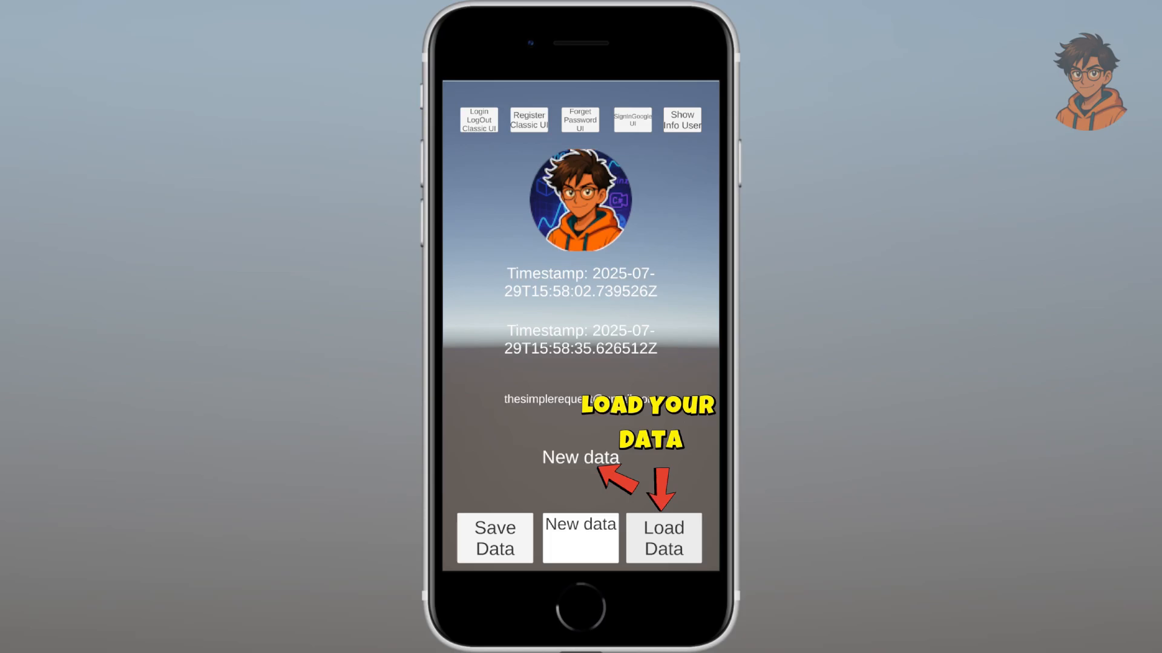
# Return to the Google sign-in screen, force-close the demo app and launch it again from the home screen.
pyautogui.click(633, 120)
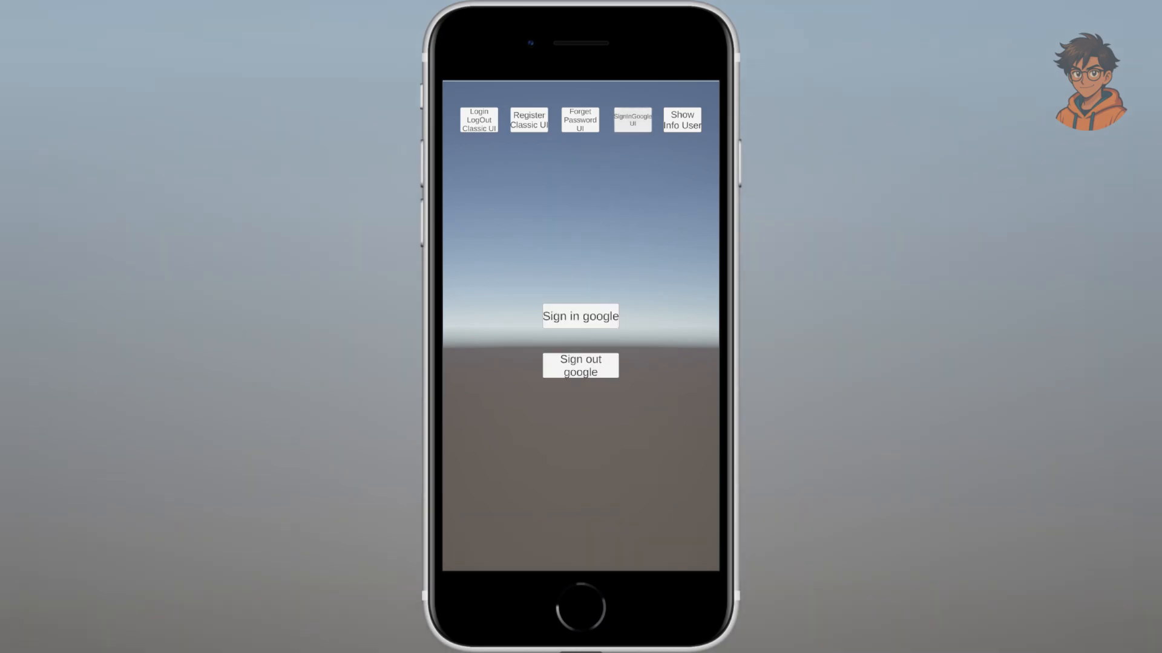
pyautogui.doubleClick(581, 607)
pyautogui.moveTo(581, 363); pyautogui.dragTo(581, 121)
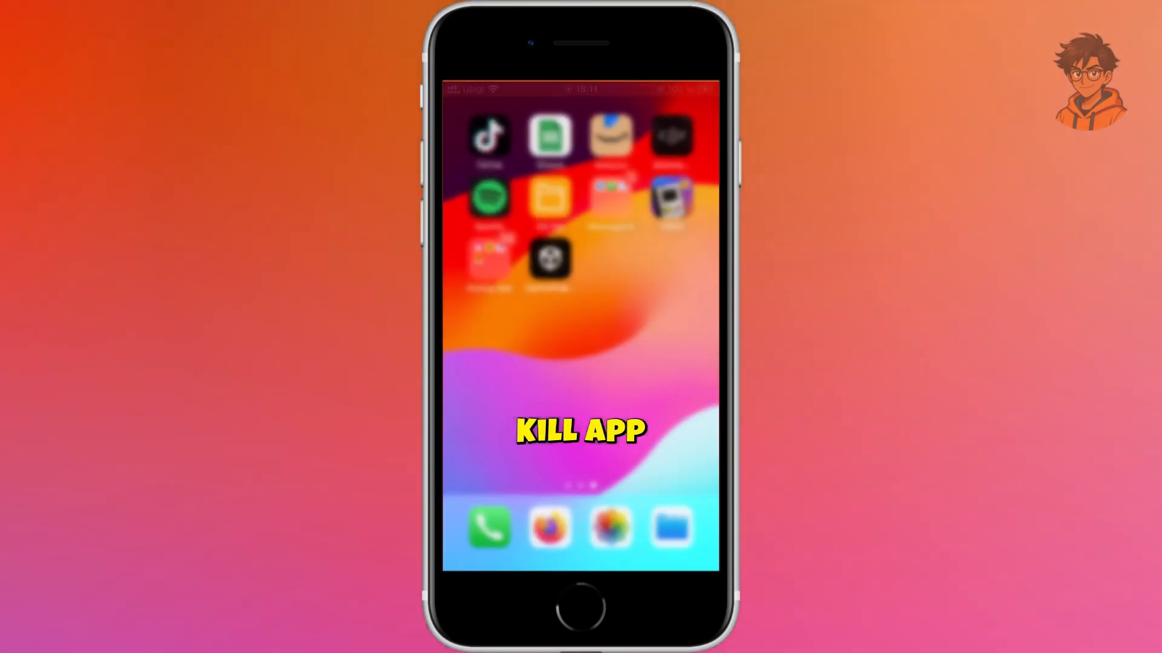
pyautogui.click(548, 255)
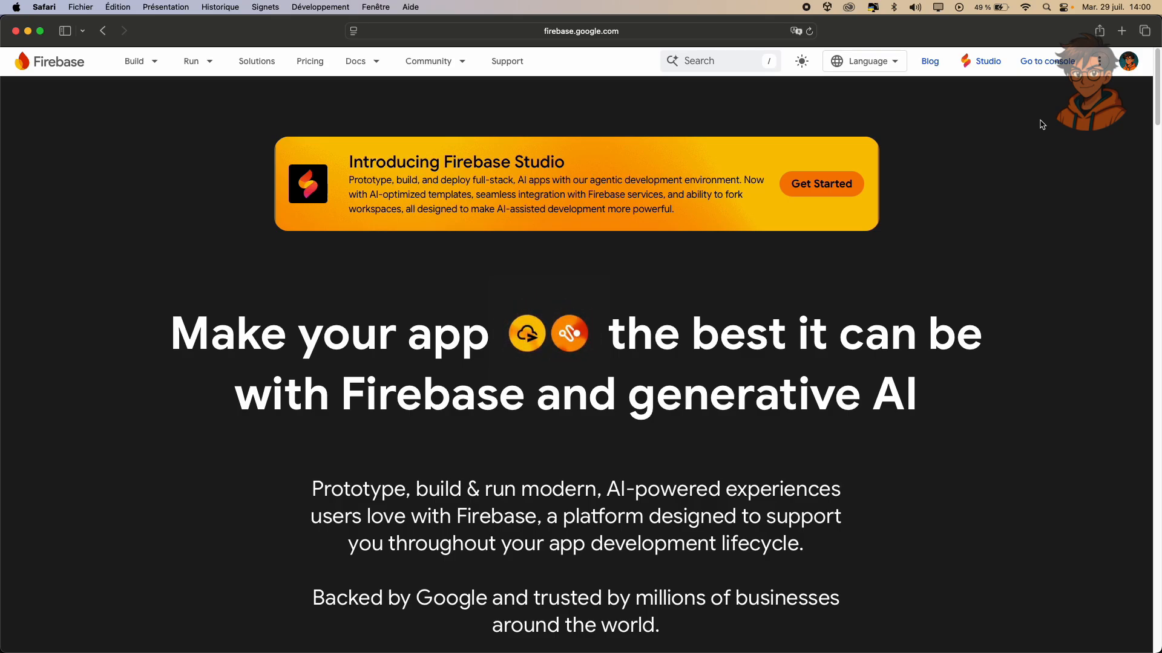
# Start a new project in the Firebase console and name it "Unity Firebase Toolkit", copied from the product name in Unity's Player settings.
pyautogui.click(1041, 63)
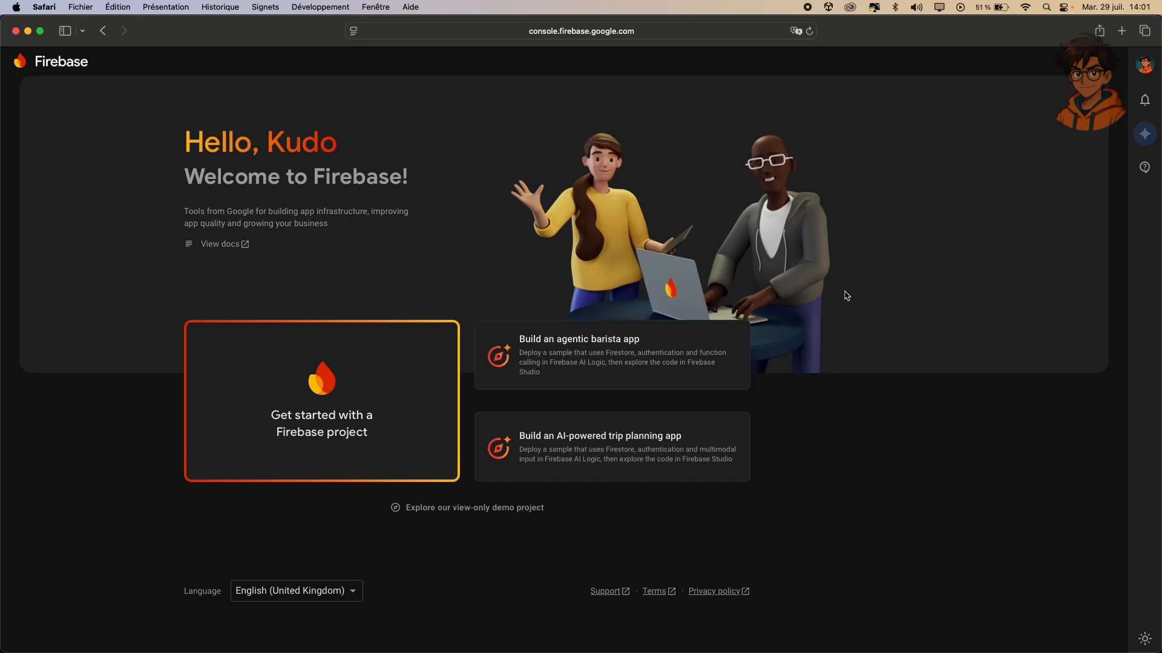
pyautogui.click(338, 414)
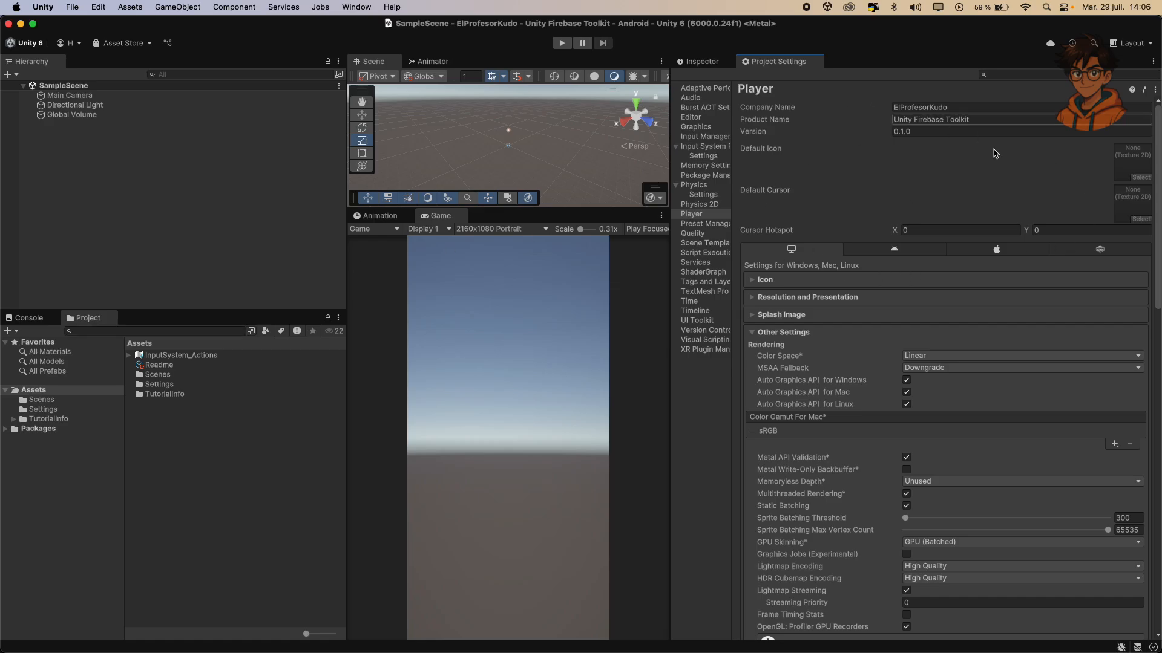
pyautogui.click(929, 121)
pyautogui.press('super+c')
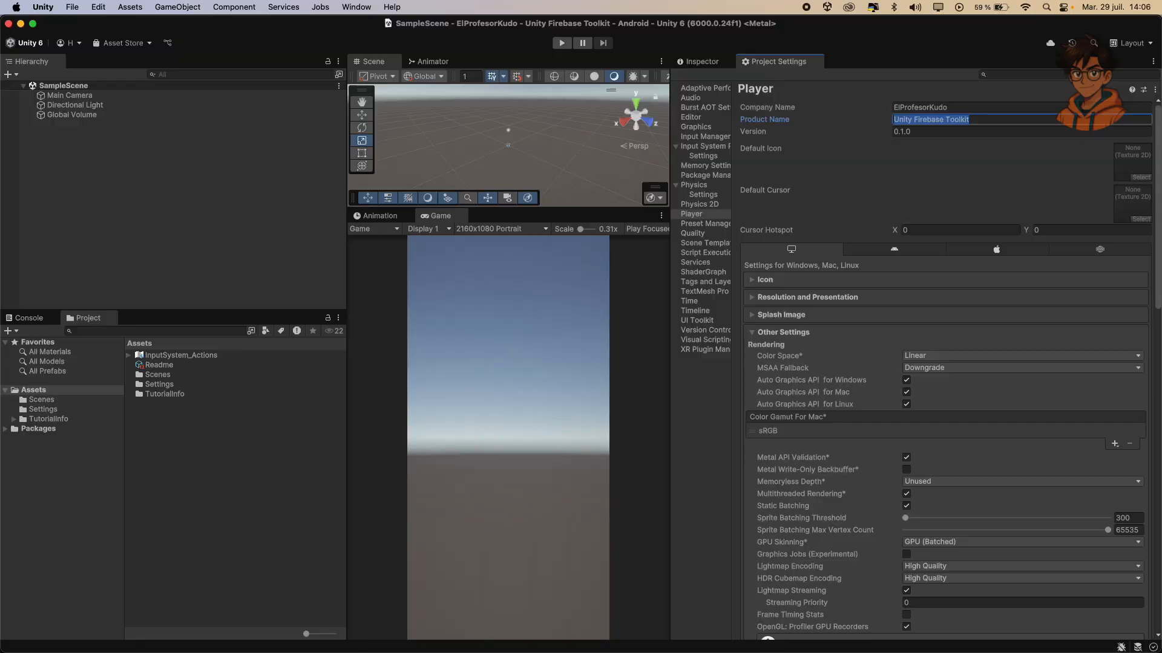
pyautogui.press('super+Tab')
pyautogui.click(193, 294)
pyautogui.press('super+v')
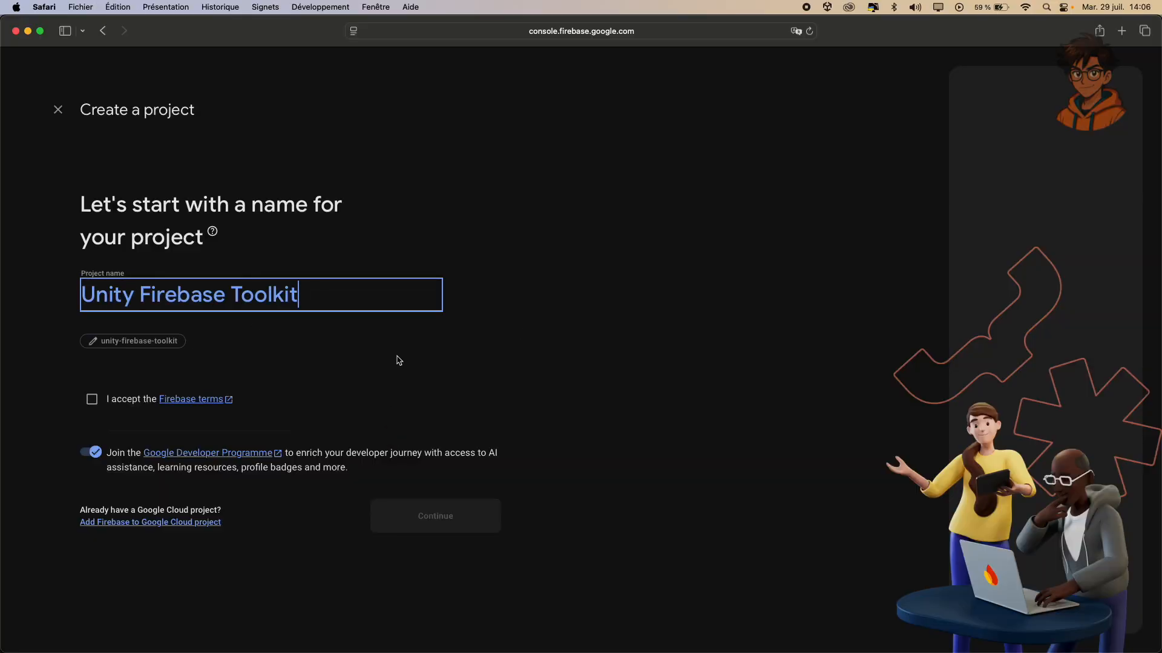
# Accept the Firebase terms and continue the project setup with Gemini and Google Analytics enabled.
pyautogui.click(91, 399)
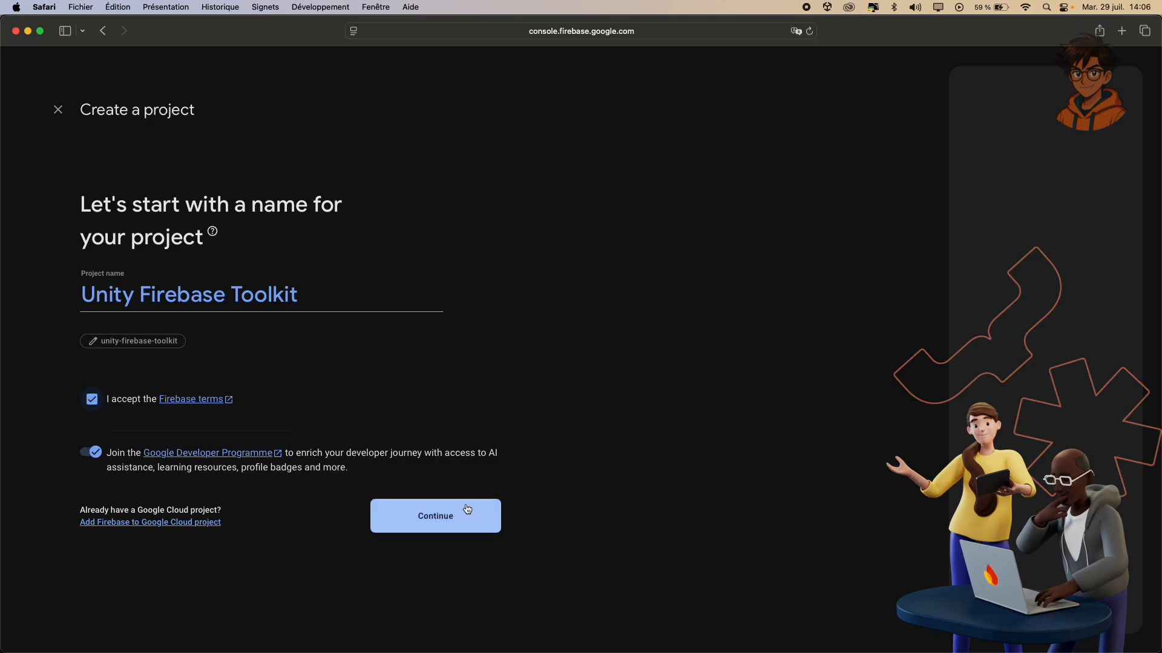
pyautogui.click(425, 519)
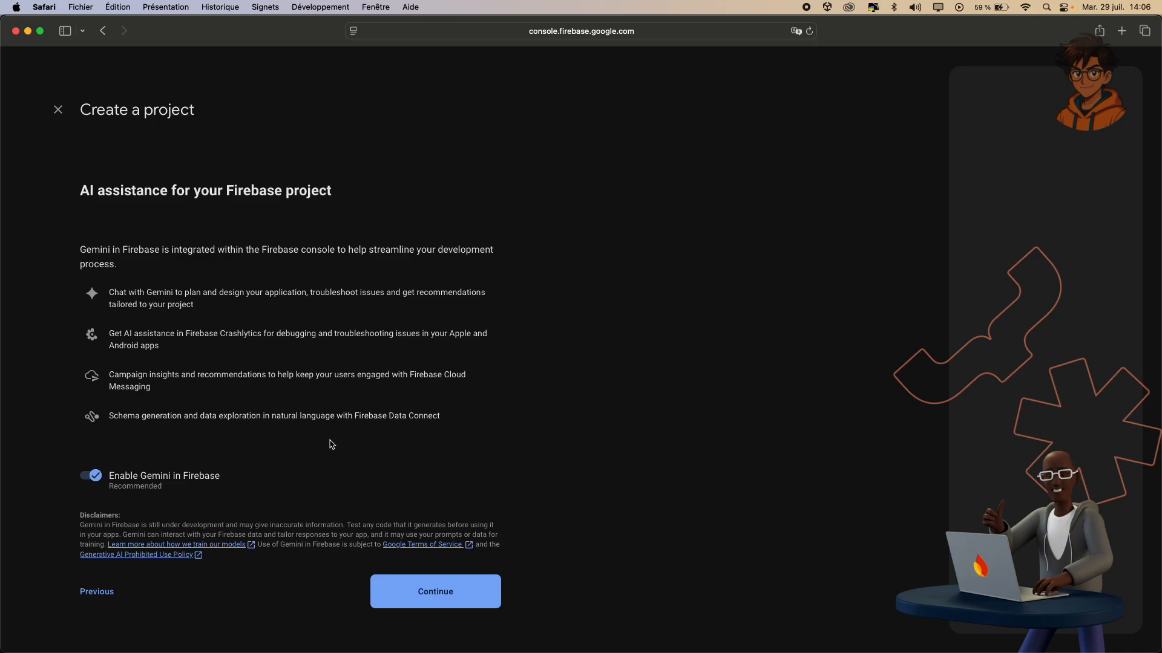
pyautogui.click(418, 604)
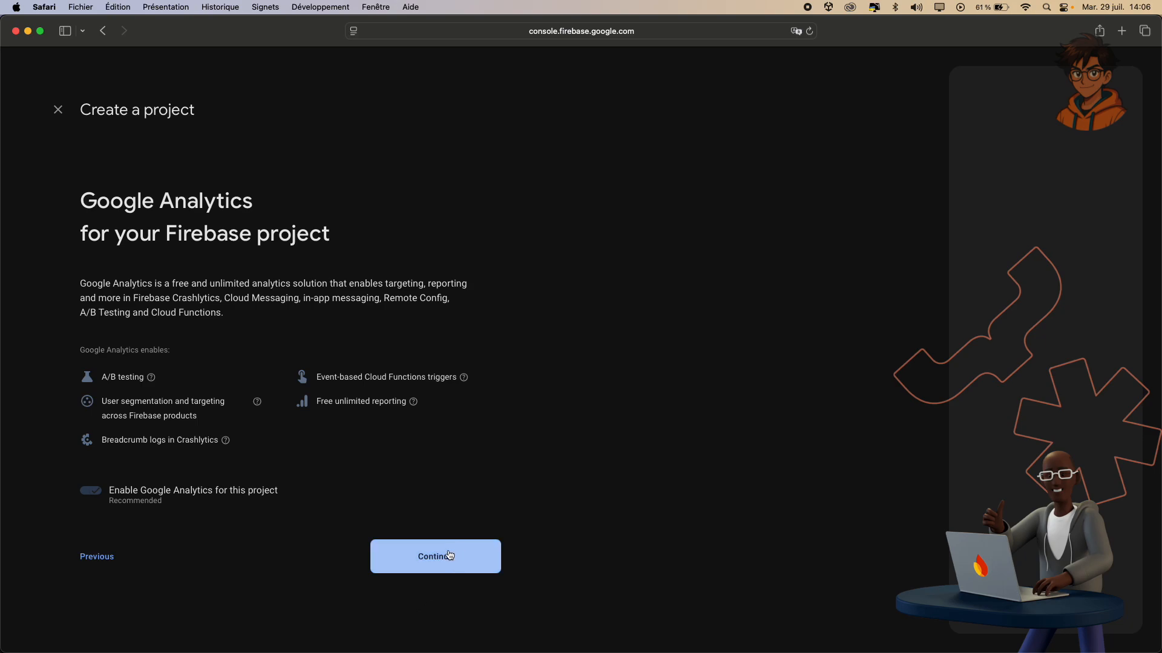
pyautogui.click(89, 495)
pyautogui.click(453, 559)
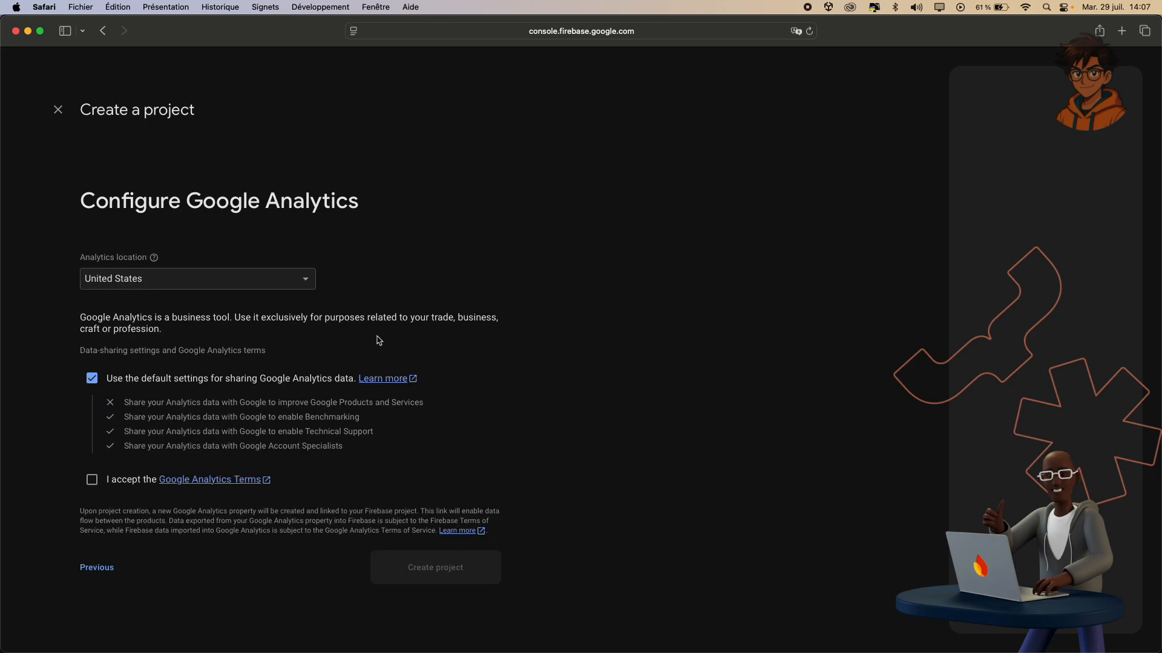
# Set the Analytics location to France, accept the Google Analytics terms, and create and open the project.
pyautogui.click(273, 289)
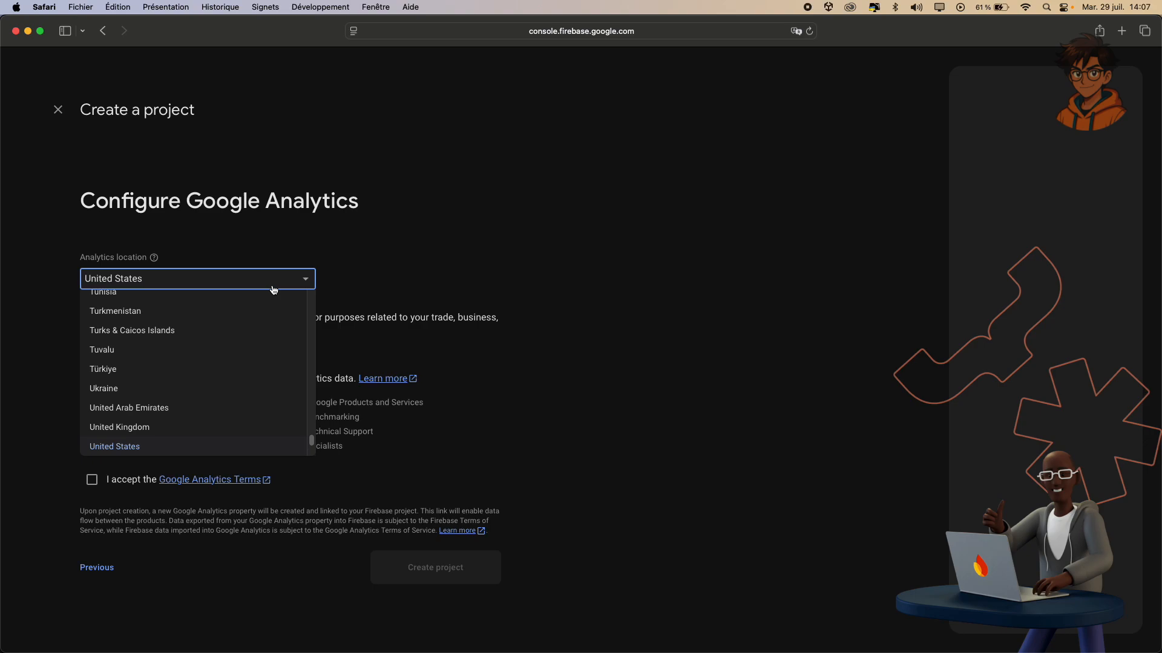
pyautogui.write('fr')
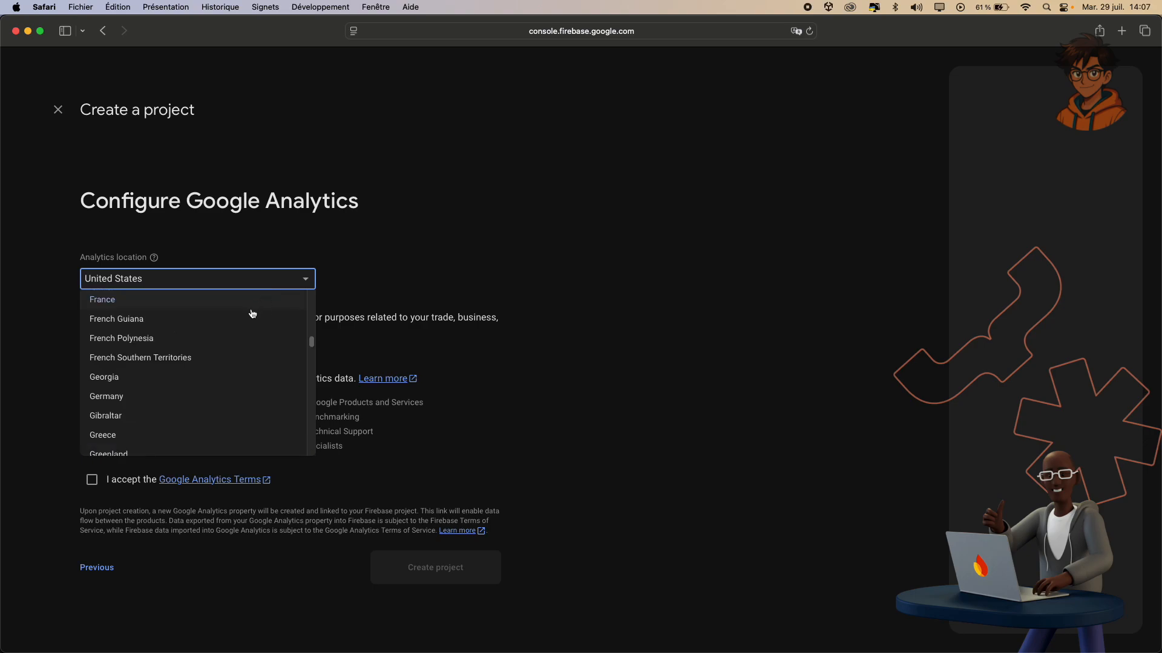
pyautogui.click(233, 301)
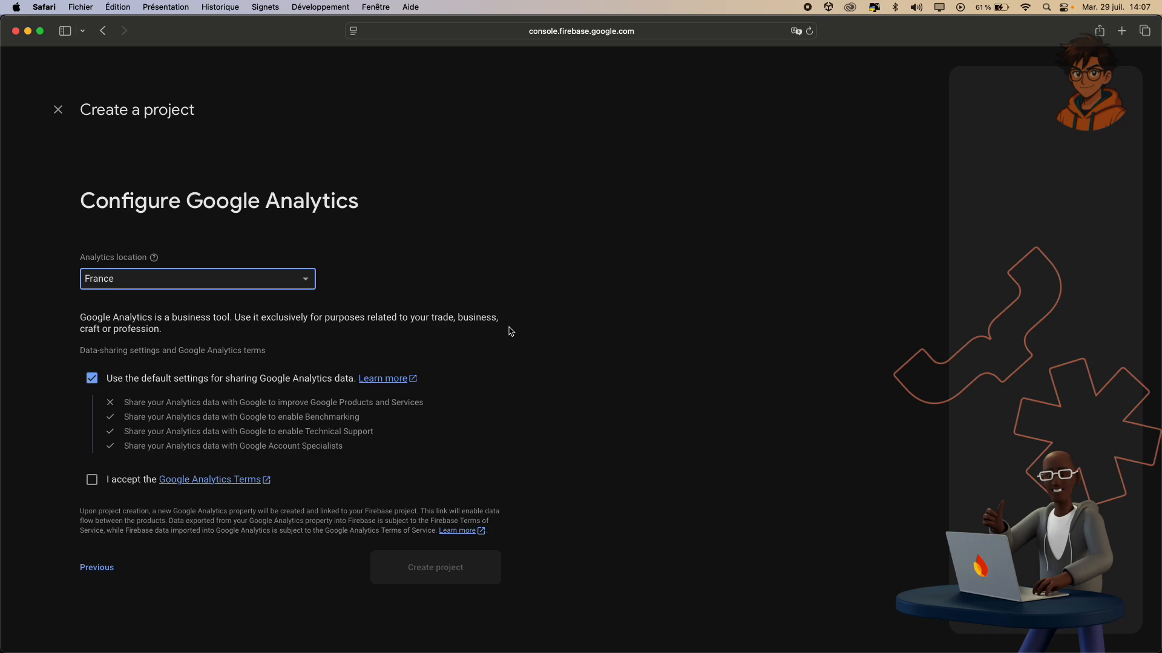
pyautogui.click(92, 480)
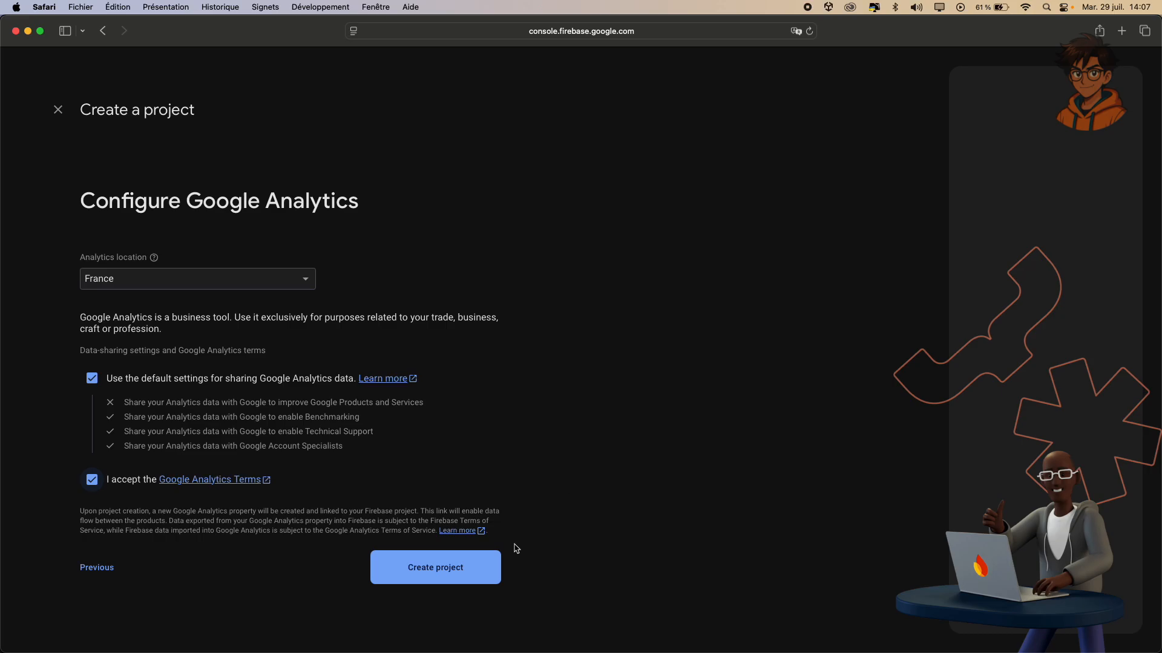
pyautogui.click(443, 570)
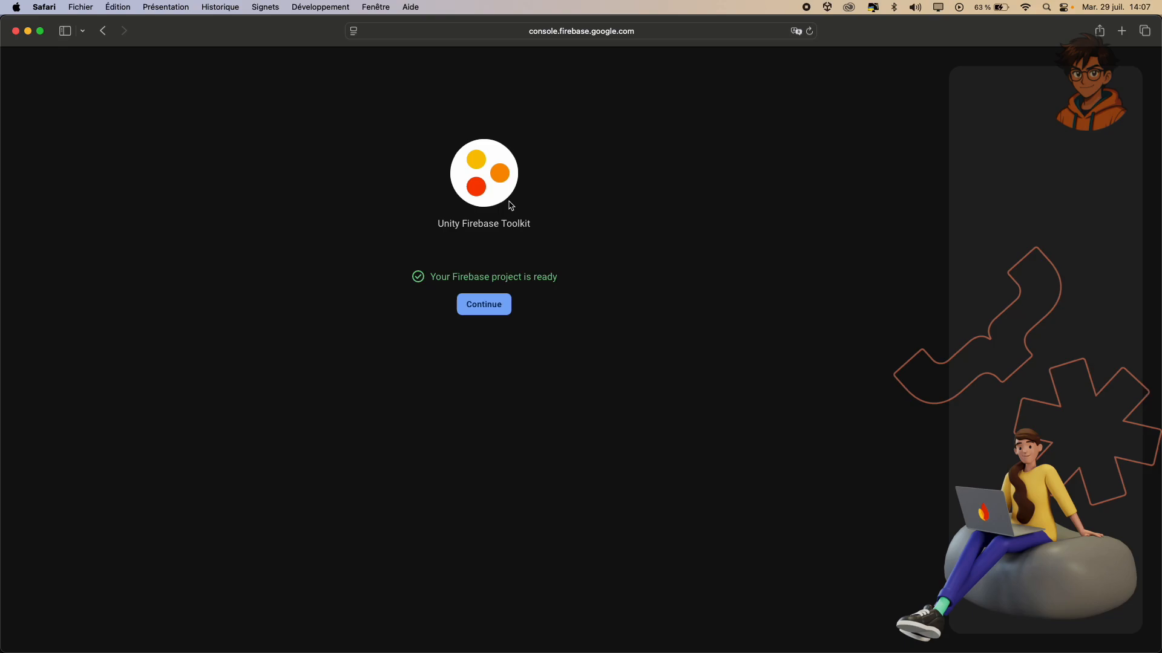
pyautogui.click(494, 310)
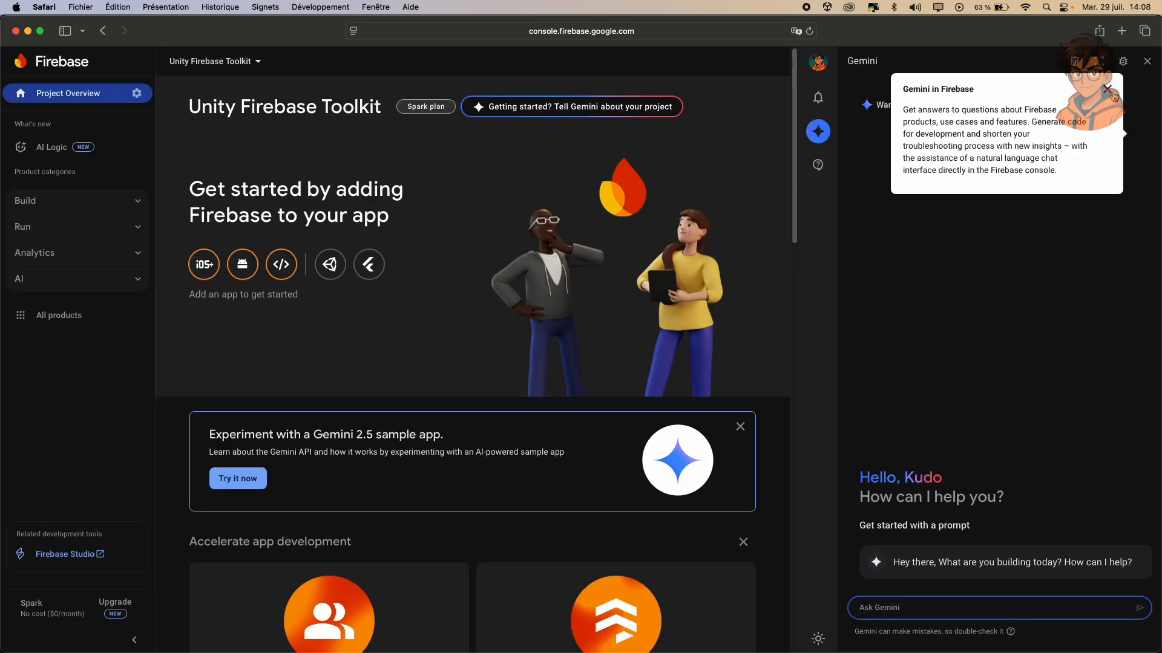
# Dismiss the Gemini assistant and start adding a Unity app registered for both Apple and Android.
pyautogui.click(1109, 92)
pyautogui.click(1146, 61)
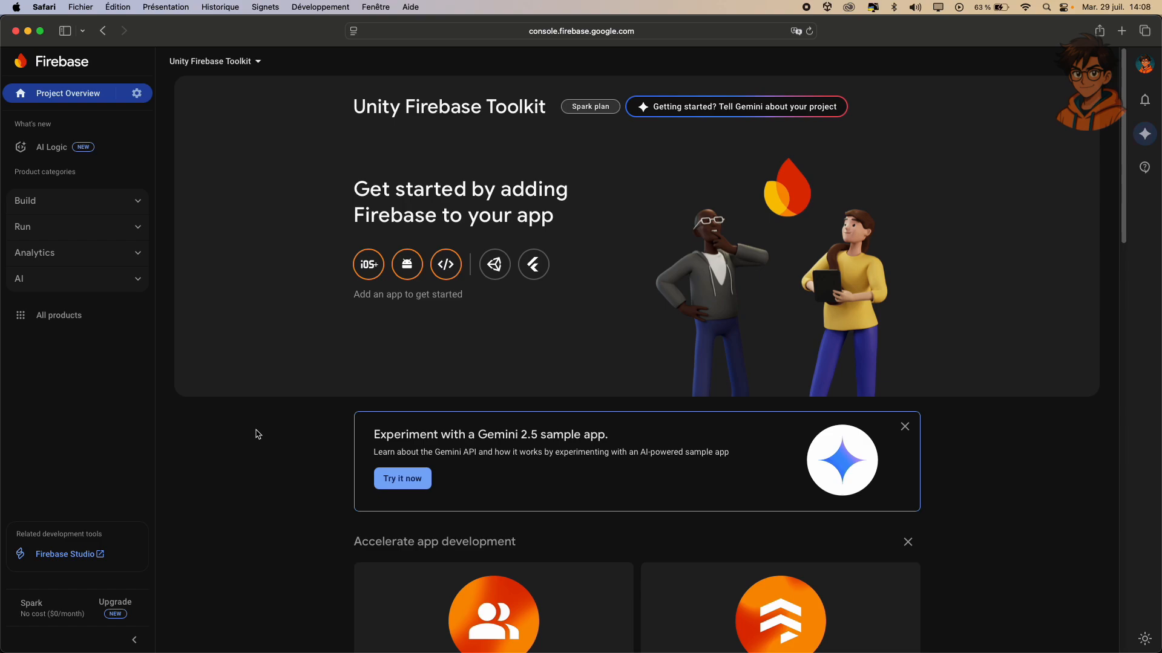
pyautogui.click(495, 266)
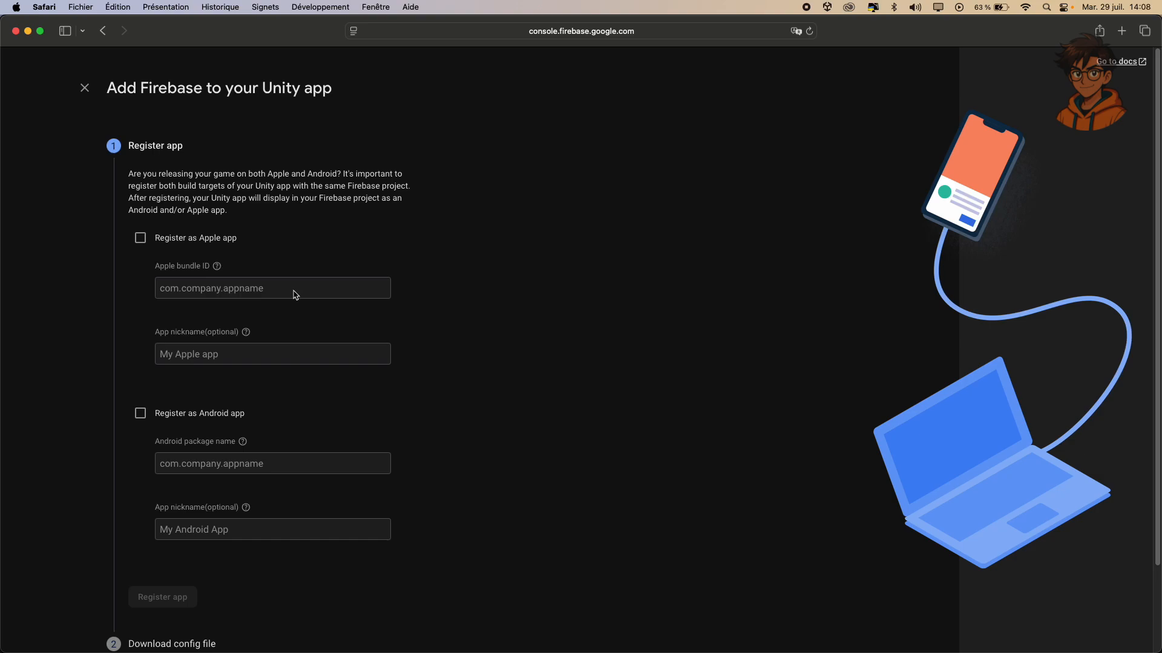
pyautogui.click(141, 241)
pyautogui.click(141, 414)
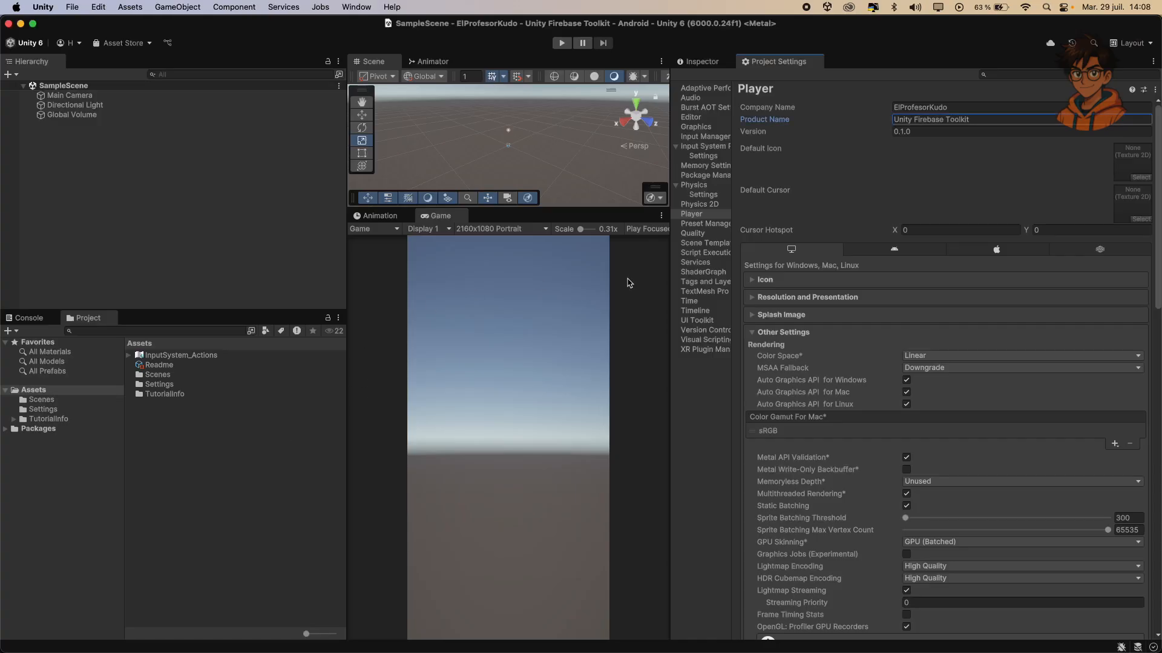
# Copy the iOS bundle identifier com.ElProfesorKudo.Unity.Firebase.Toolkit from Unity's Player settings.
pyautogui.click(929, 258)
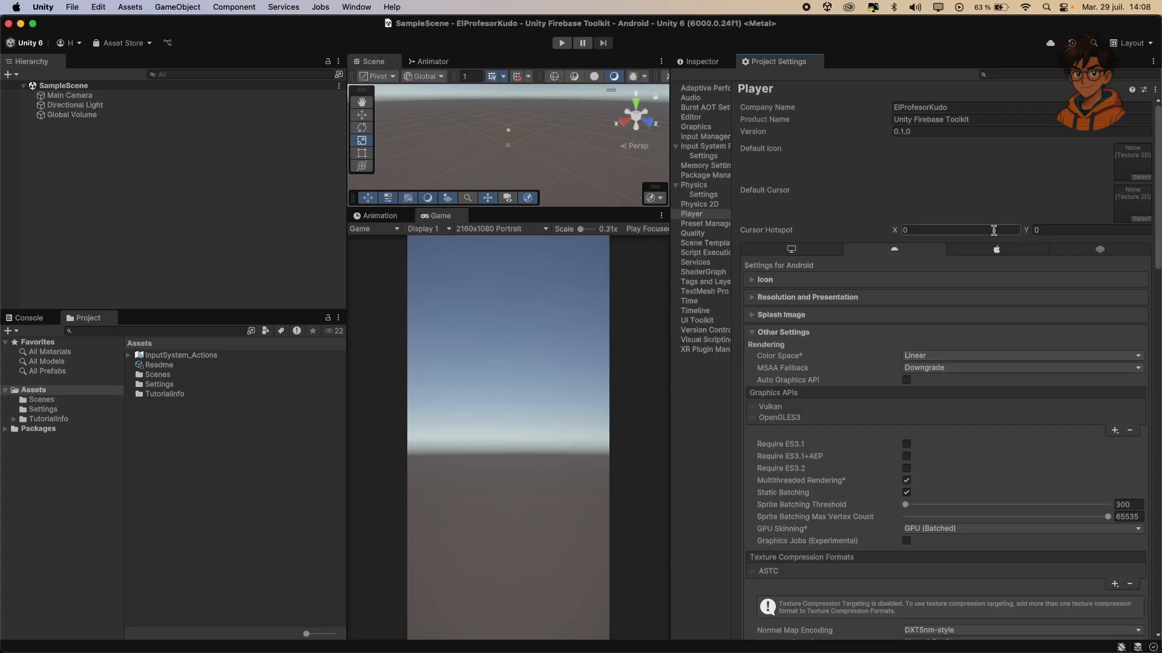
pyautogui.click(978, 257)
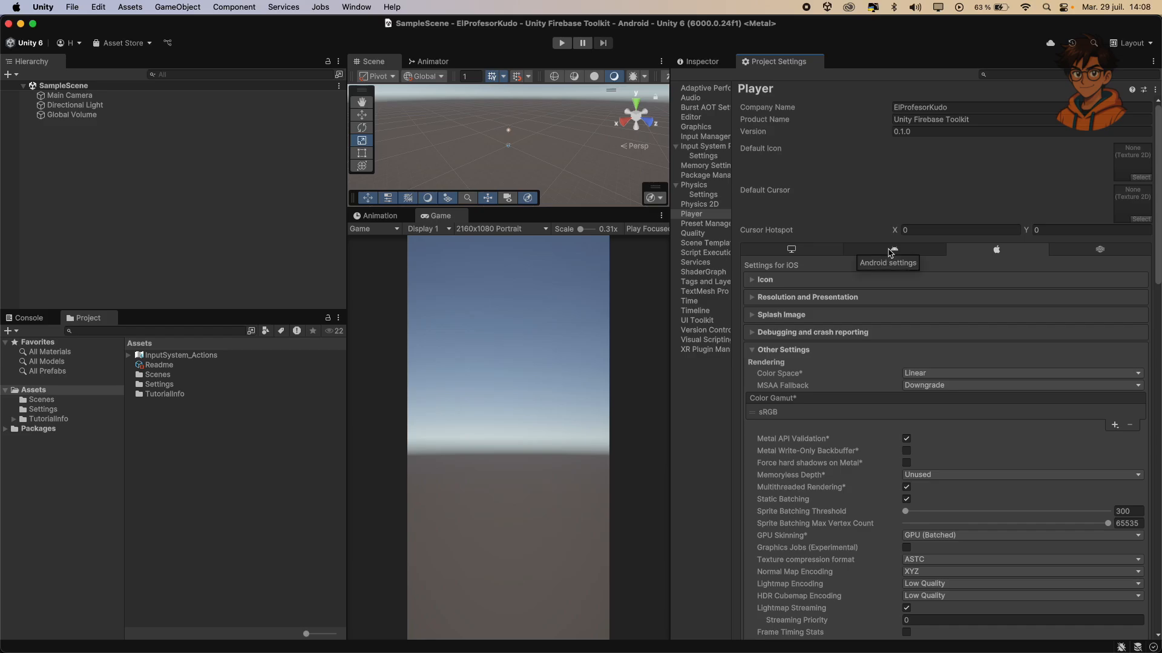
pyautogui.scroll(-5, 950, 369)
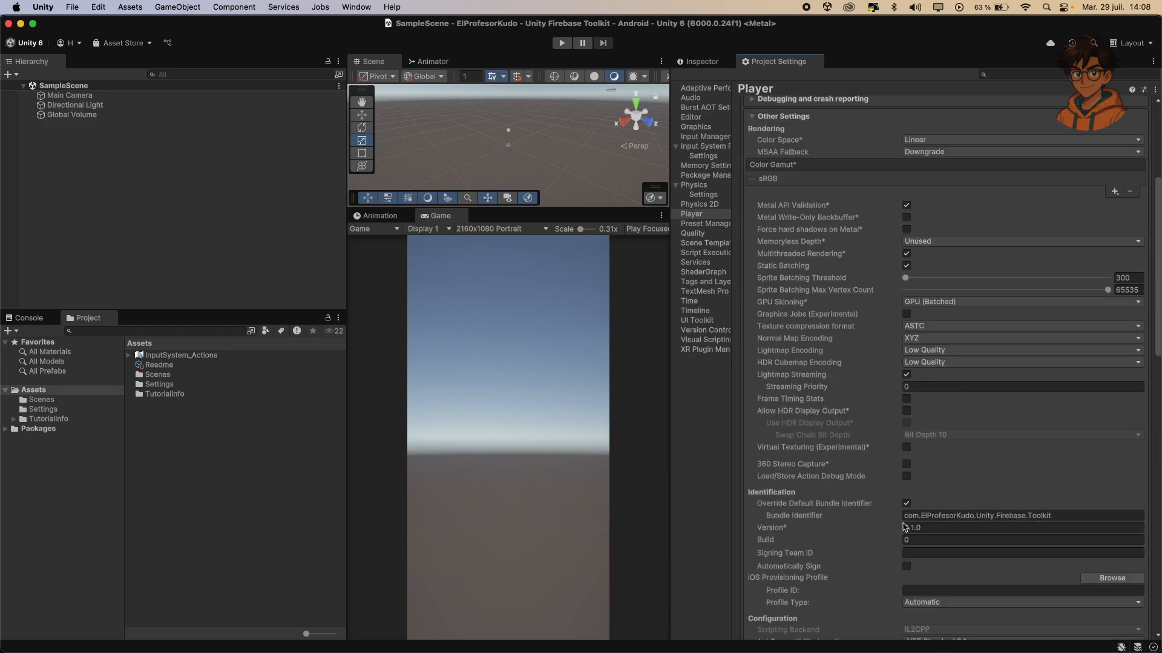
pyautogui.click(975, 517)
pyautogui.press('super+c')
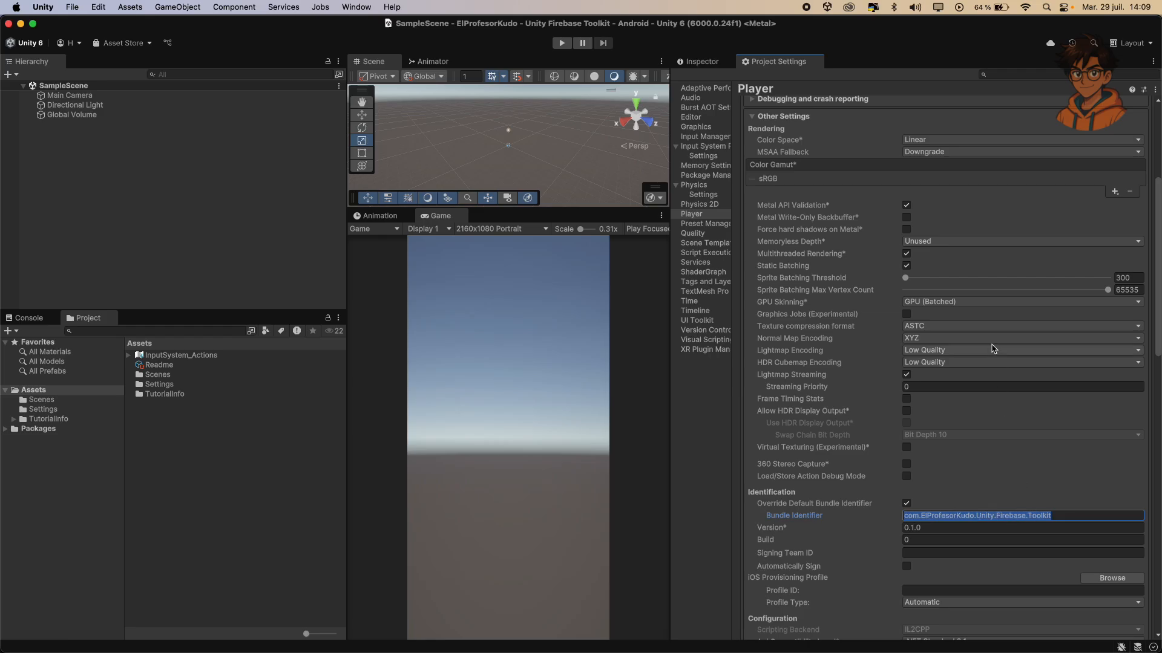
# Select the package name com.ElProfesorKudo.Unity.Firebase.Toolkit in Unity's Android Player settings and return to the Firebase app registration form.
pyautogui.scroll(5, 994, 348)
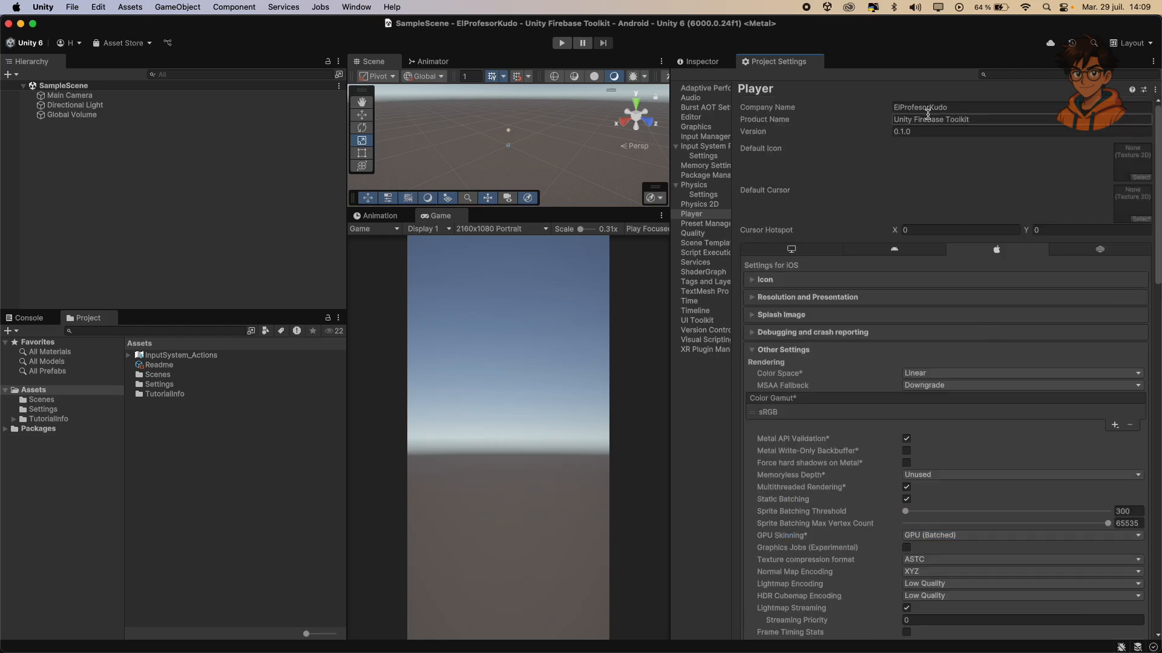
pyautogui.scroll(-2, 953, 340)
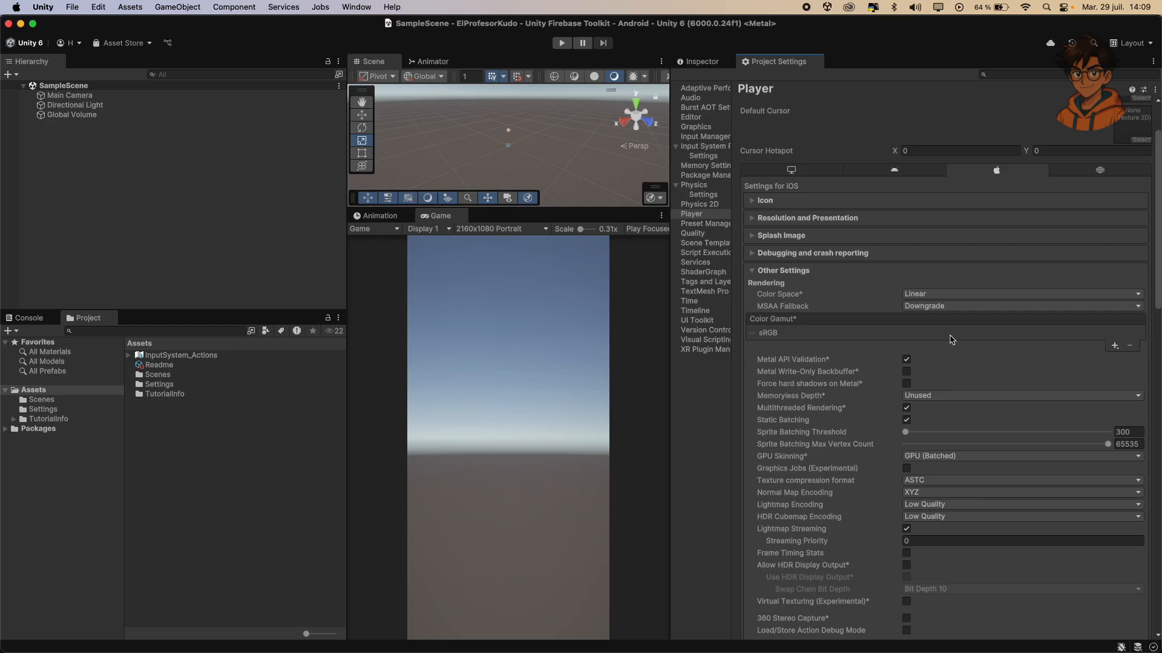
pyautogui.click(895, 170)
pyautogui.scroll(-10, 968, 308)
pyautogui.click(995, 386)
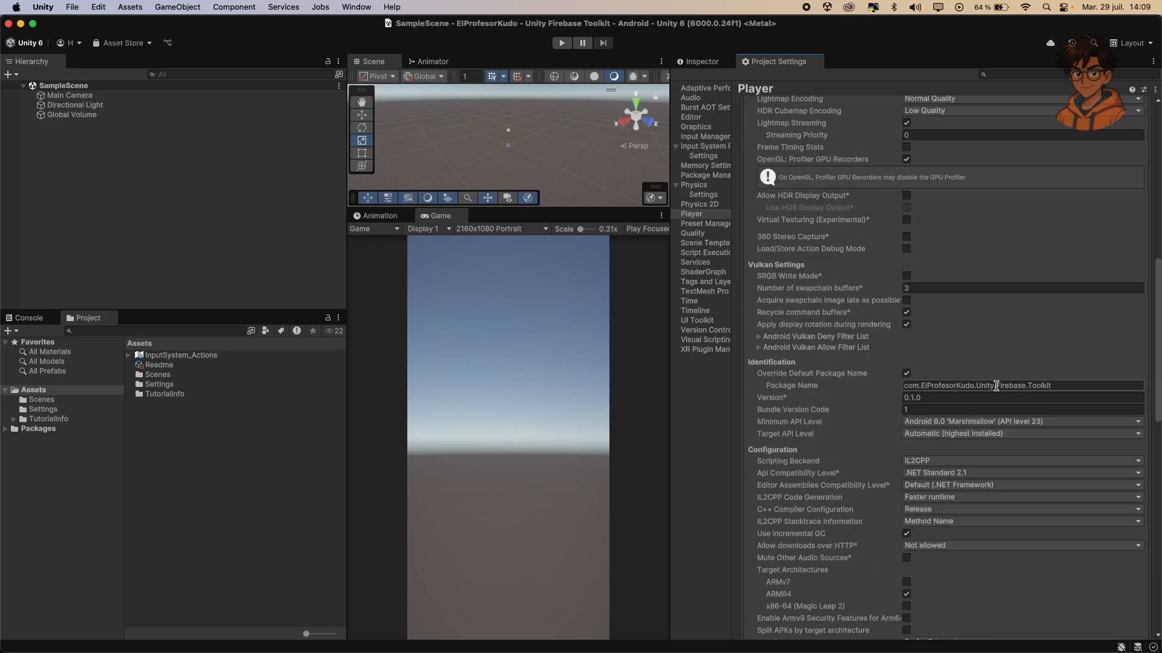
pyautogui.press('super+a')
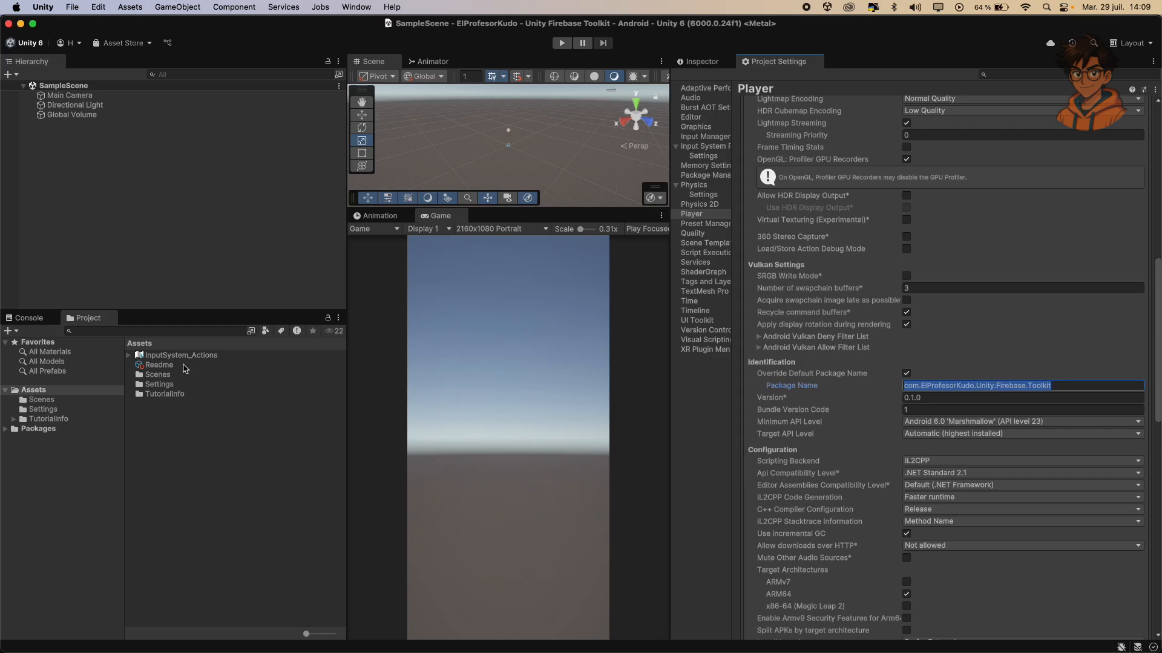
pyautogui.press('super+Tab')
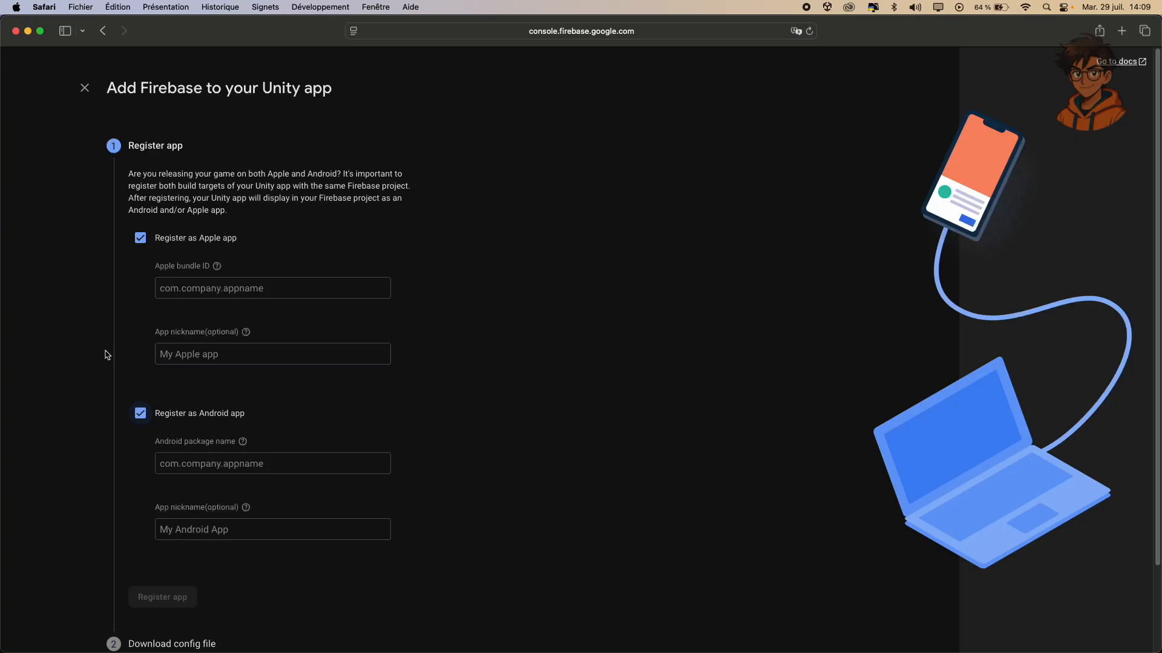
# Enter com.ElProfesorKudo.Unity.Firebase.Toolkit as both the Apple bundle ID and the Android package name, and register the app.
pyautogui.click(236, 290)
pyautogui.press('super+v')
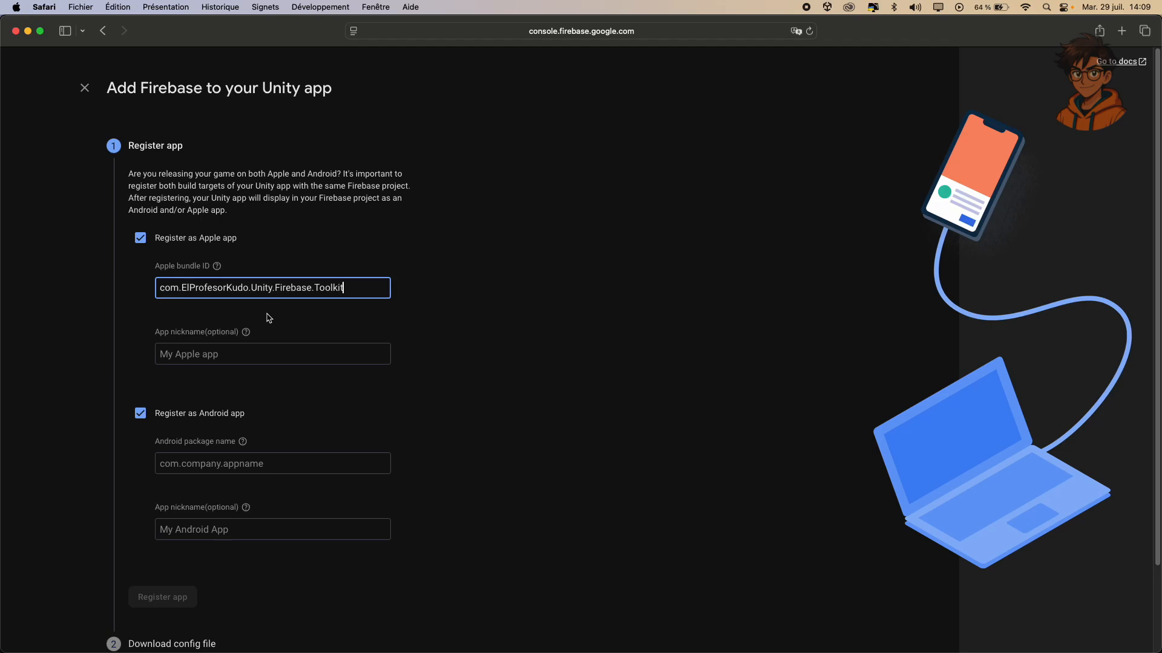
pyautogui.click(229, 464)
pyautogui.press('super+v')
pyautogui.scroll(-3, 495, 416)
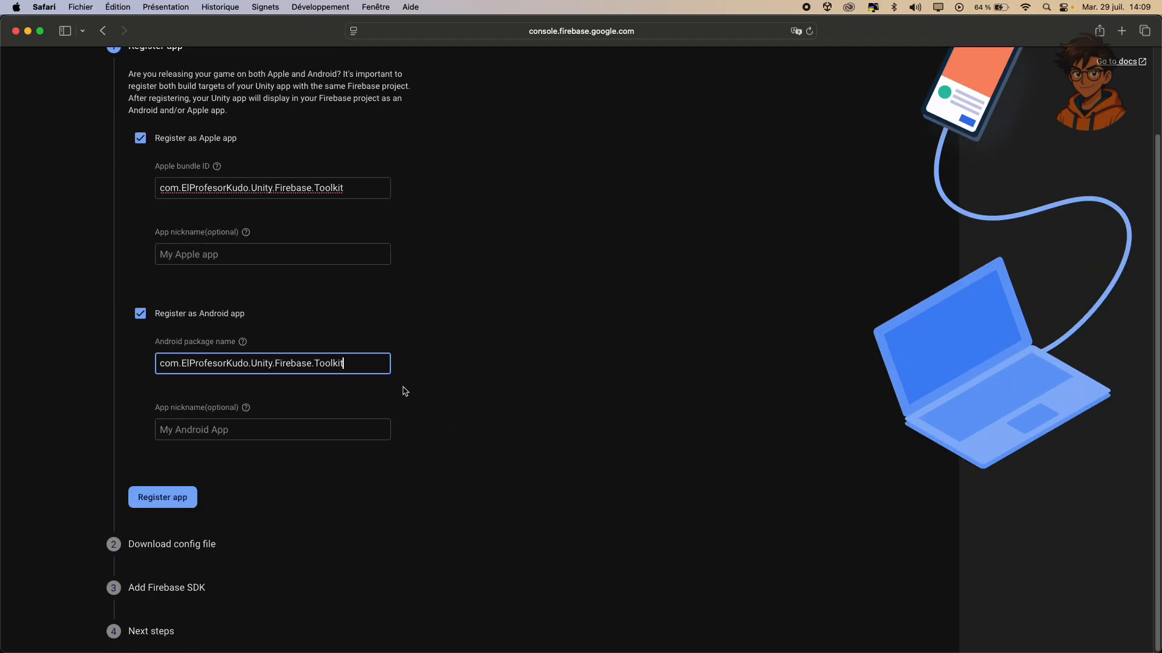
pyautogui.click(155, 504)
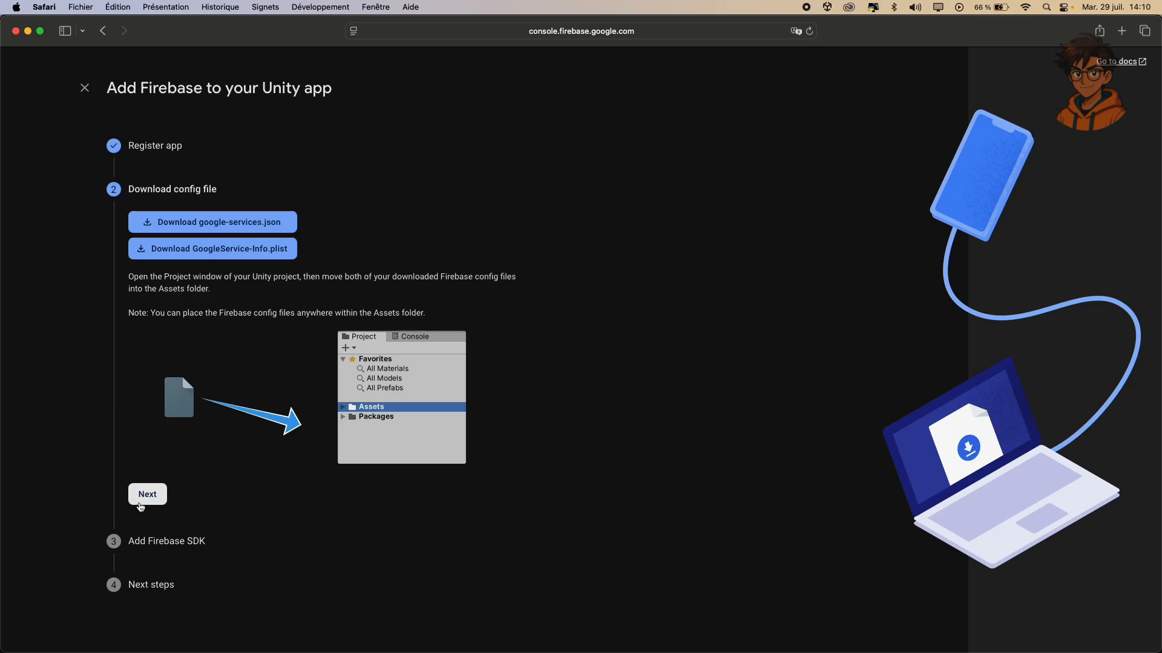
# Advance past the config file and Firebase SDK stages of the setup and continue to the project console.
pyautogui.click(141, 504)
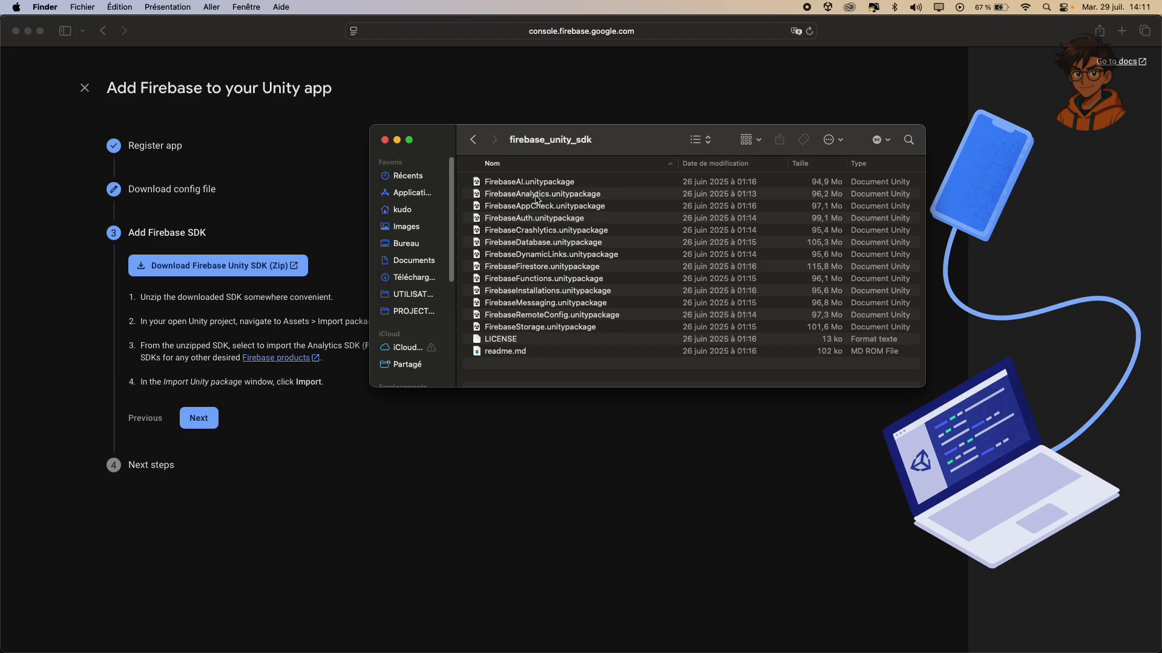
pyautogui.click(220, 460)
pyautogui.click(200, 419)
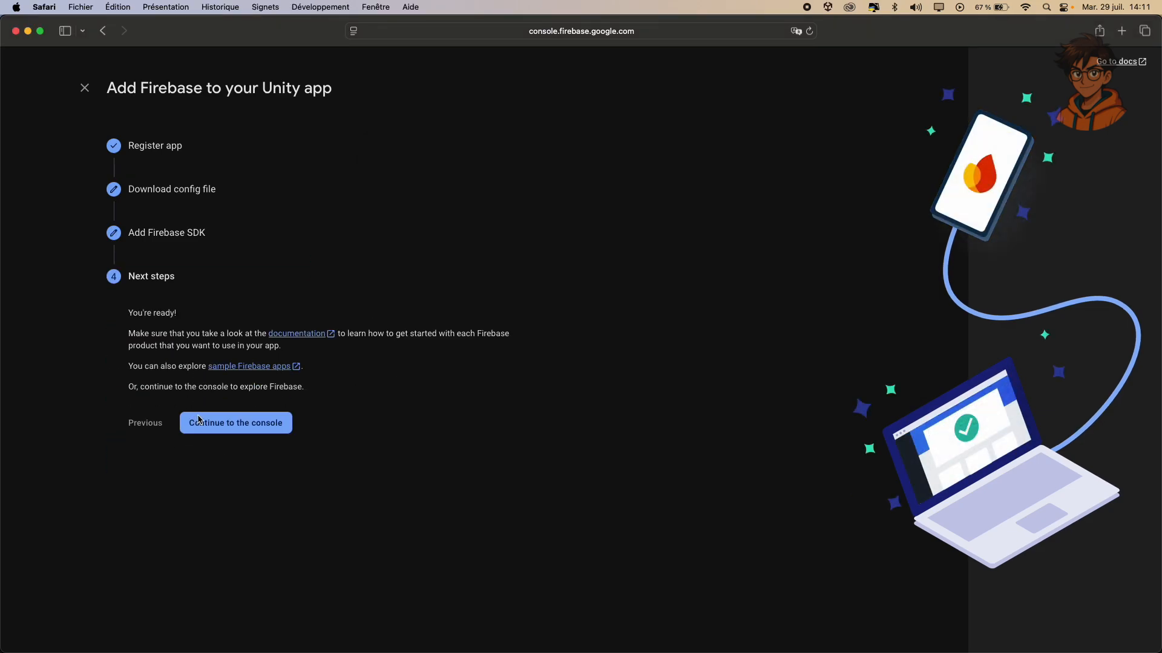
pyautogui.click(224, 424)
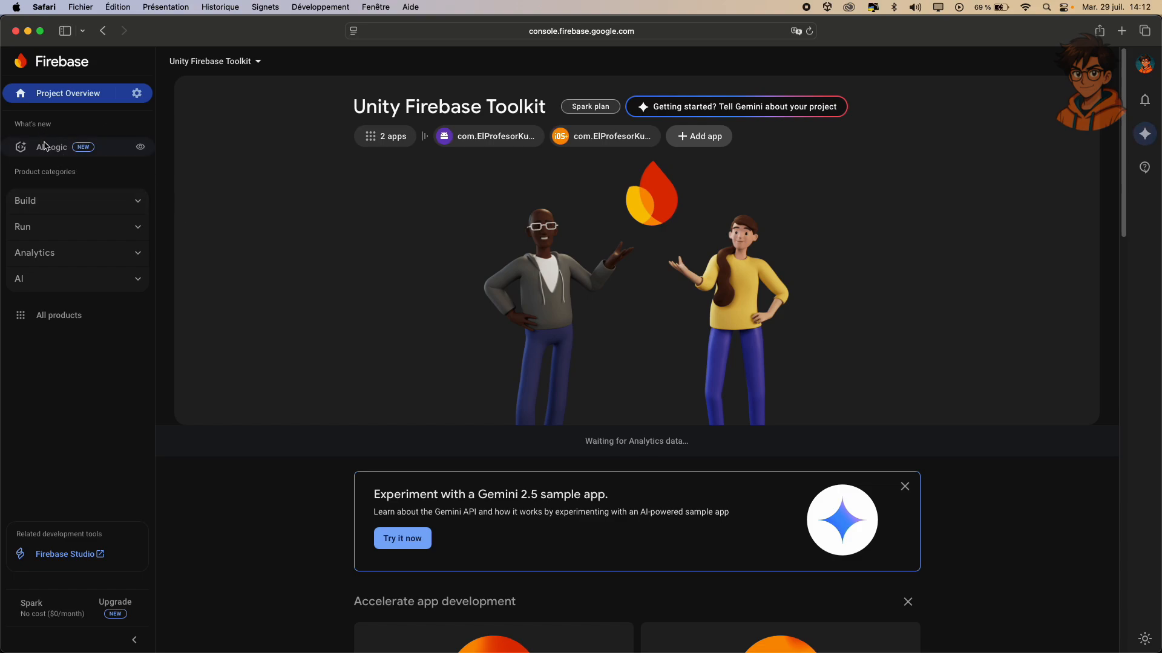
# Dismiss the Gemini 2.5 sample app card and get started with Authentication for the project.
pyautogui.click(904, 488)
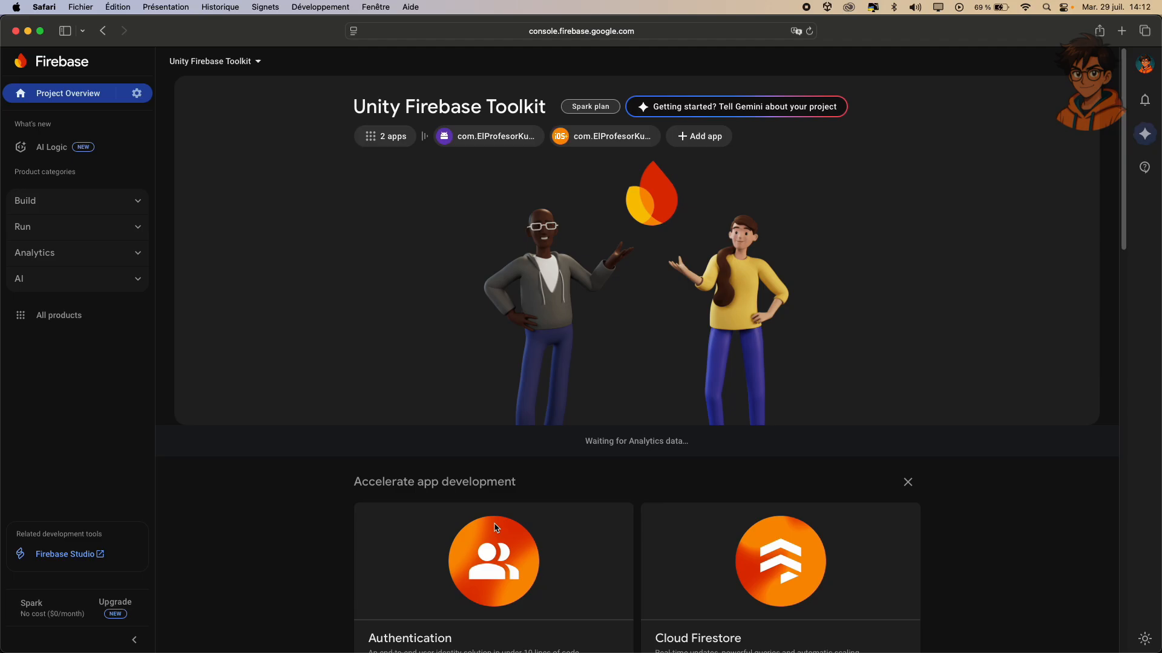
pyautogui.scroll(-7, 535, 375)
pyautogui.scroll(1, 484, 357)
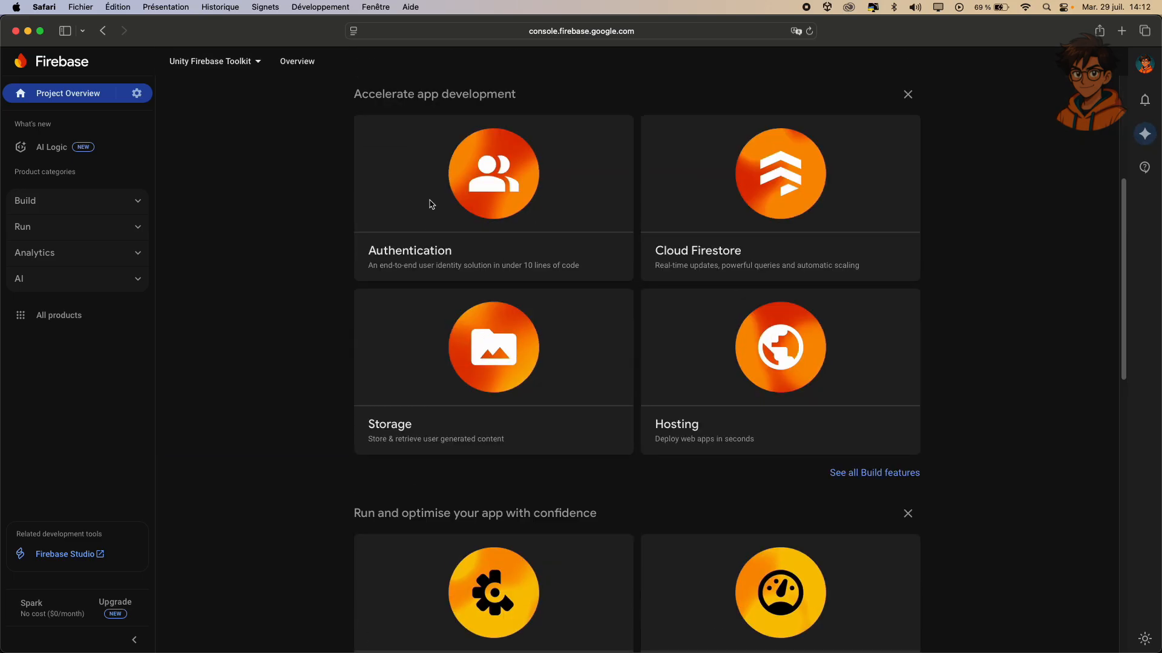
pyautogui.click(489, 186)
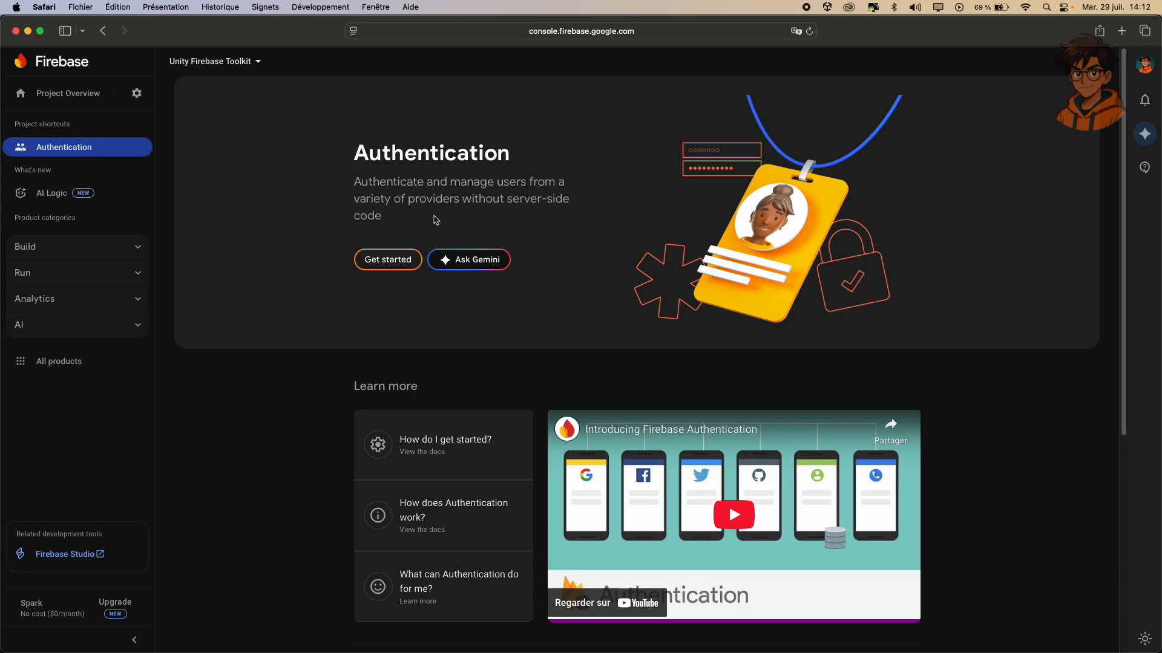
pyautogui.click(388, 265)
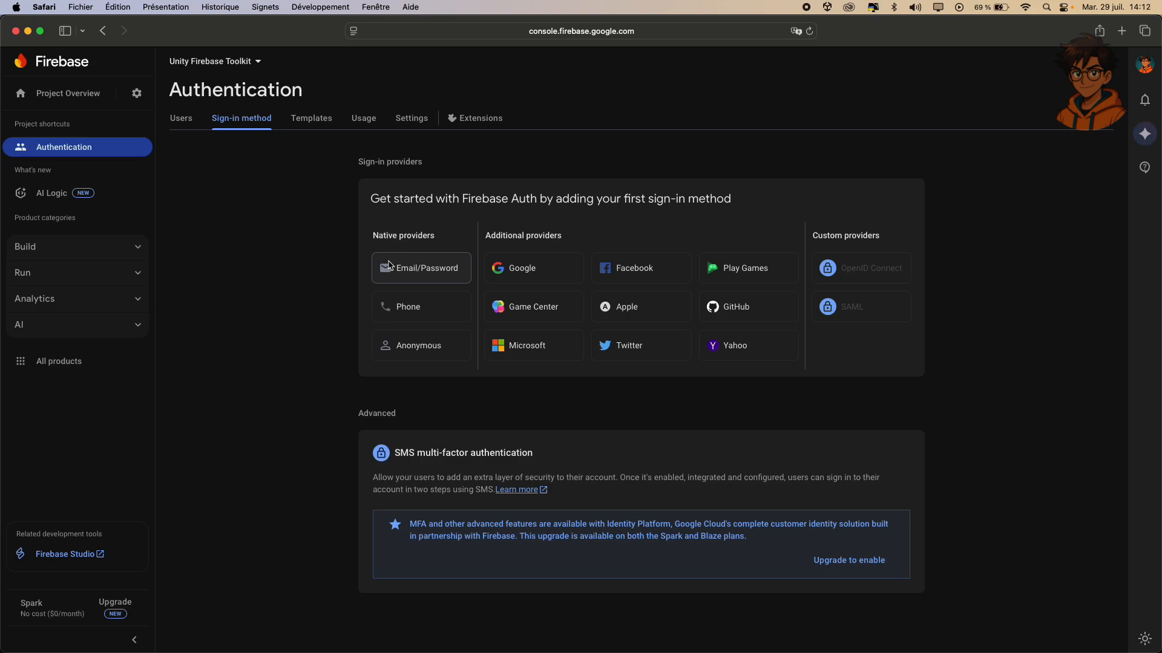
# Enable the Email/Password sign-in provider and save it.
pyautogui.click(420, 275)
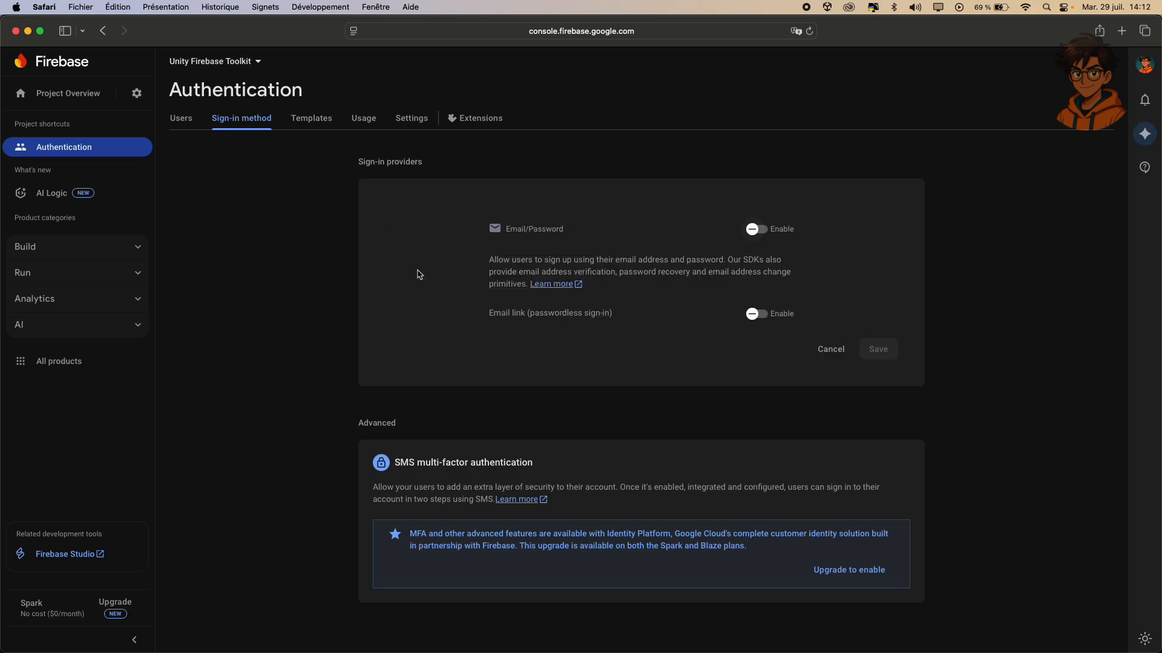
pyautogui.click(757, 230)
pyautogui.click(874, 351)
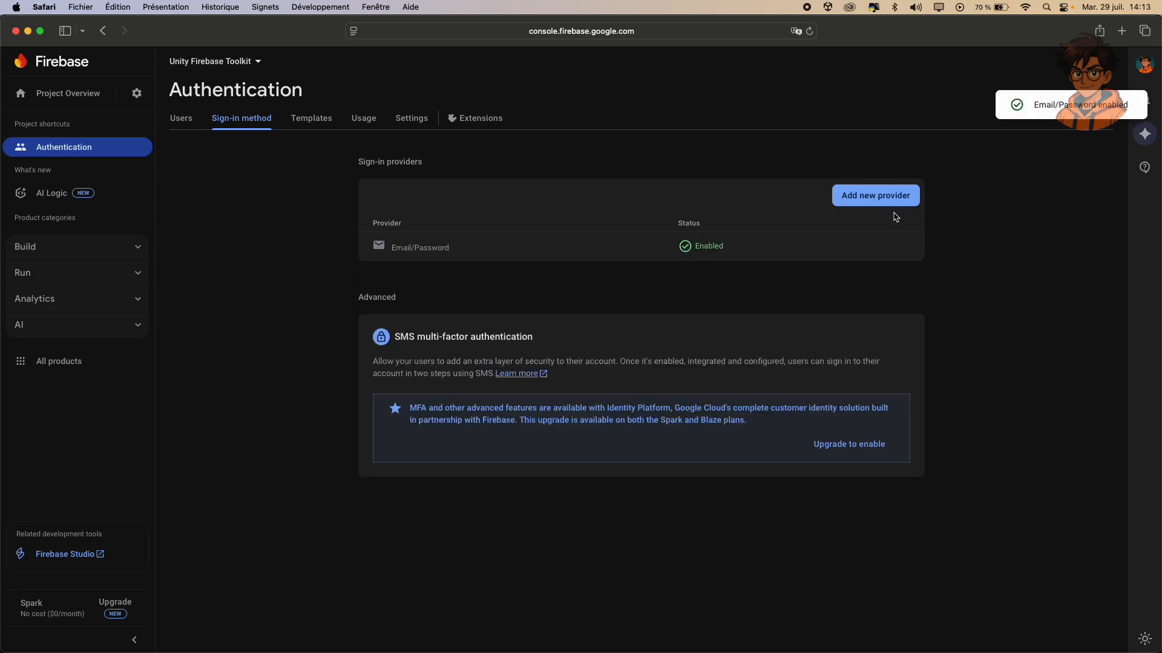
# Add Google as a new sign-in provider and enable it.
pyautogui.click(875, 214)
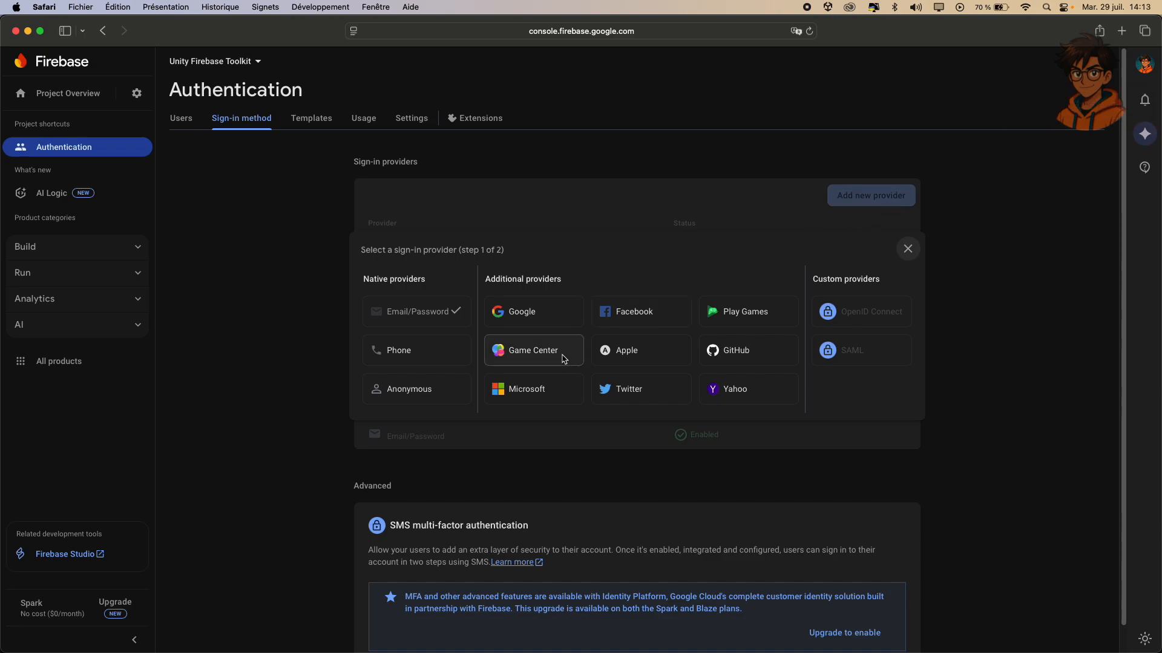
pyautogui.click(547, 323)
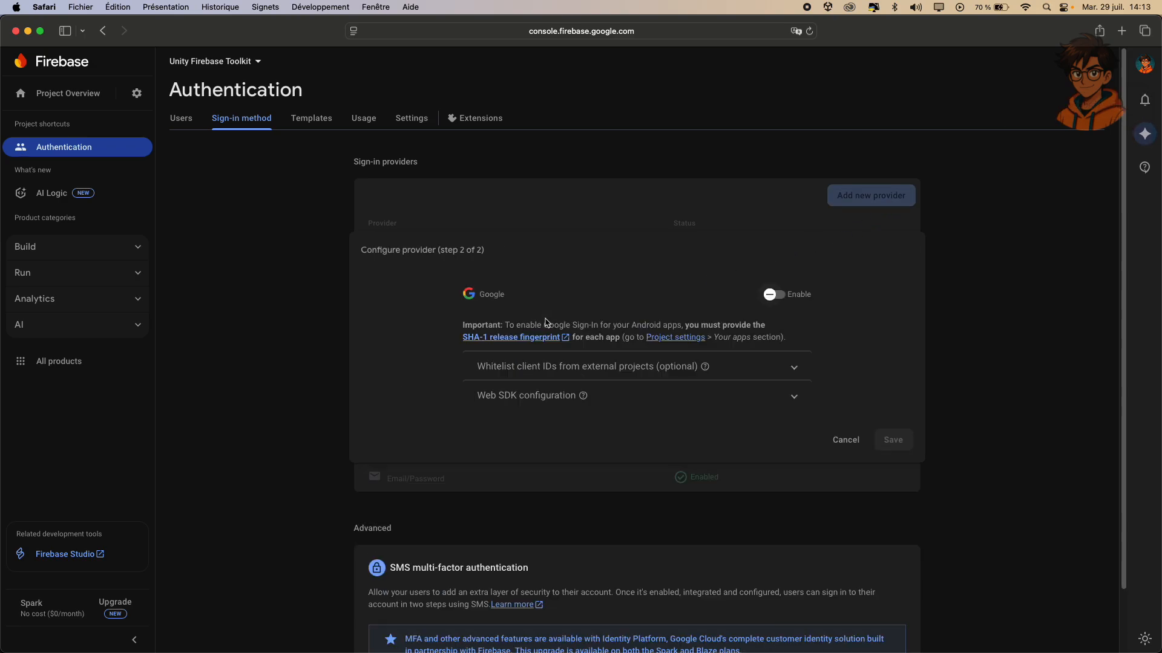
pyautogui.click(778, 296)
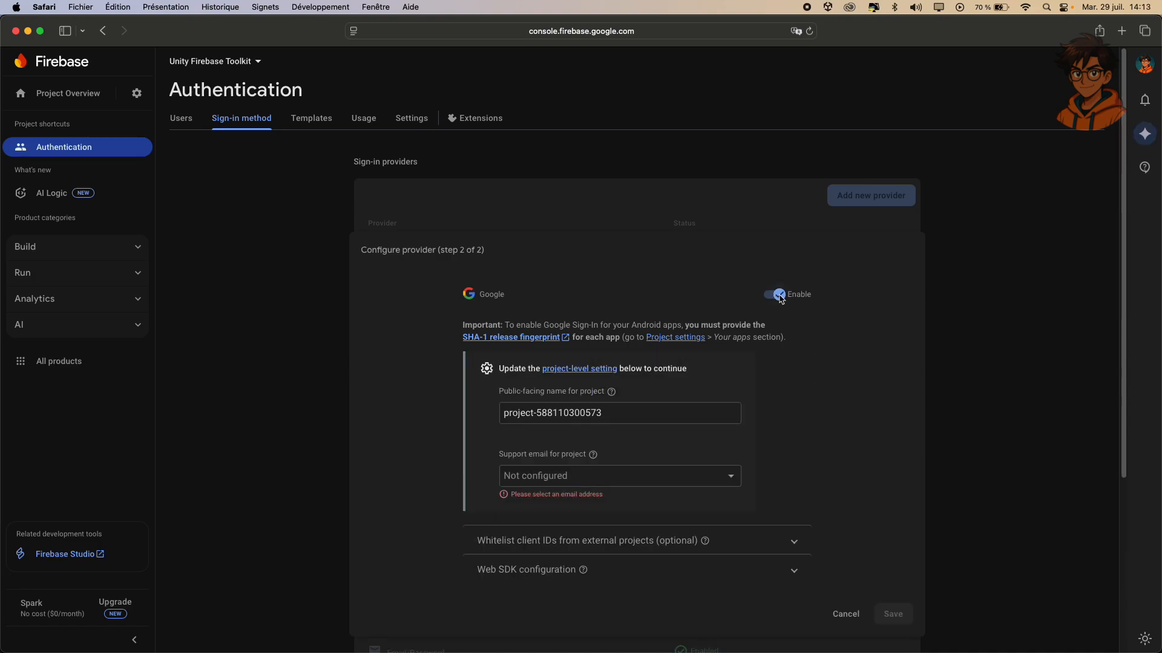
# Set the public-facing name to ElProfesorKudo-Firebase-Unity-ToolKit, choose the support email, save the Google provider, and close the configuration file dialog.
pyautogui.click(610, 420)
pyautogui.press('super+a')
pyautogui.write('ElProfesorKudo-Firebase-Unity-ToolKit')
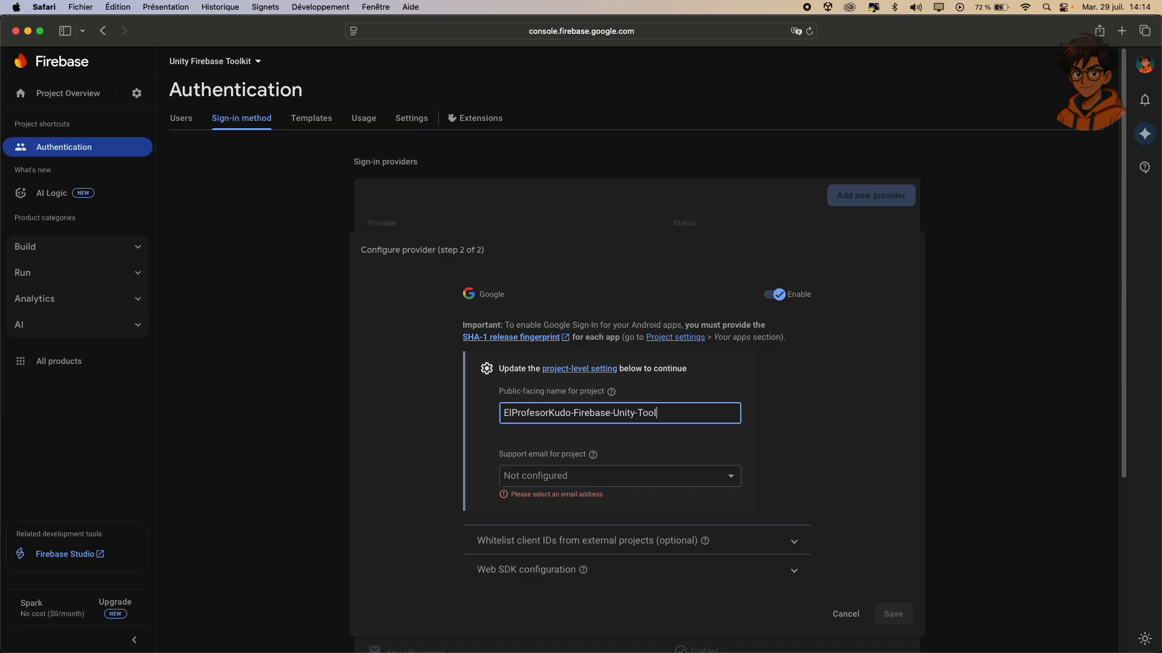
pyautogui.click(672, 479)
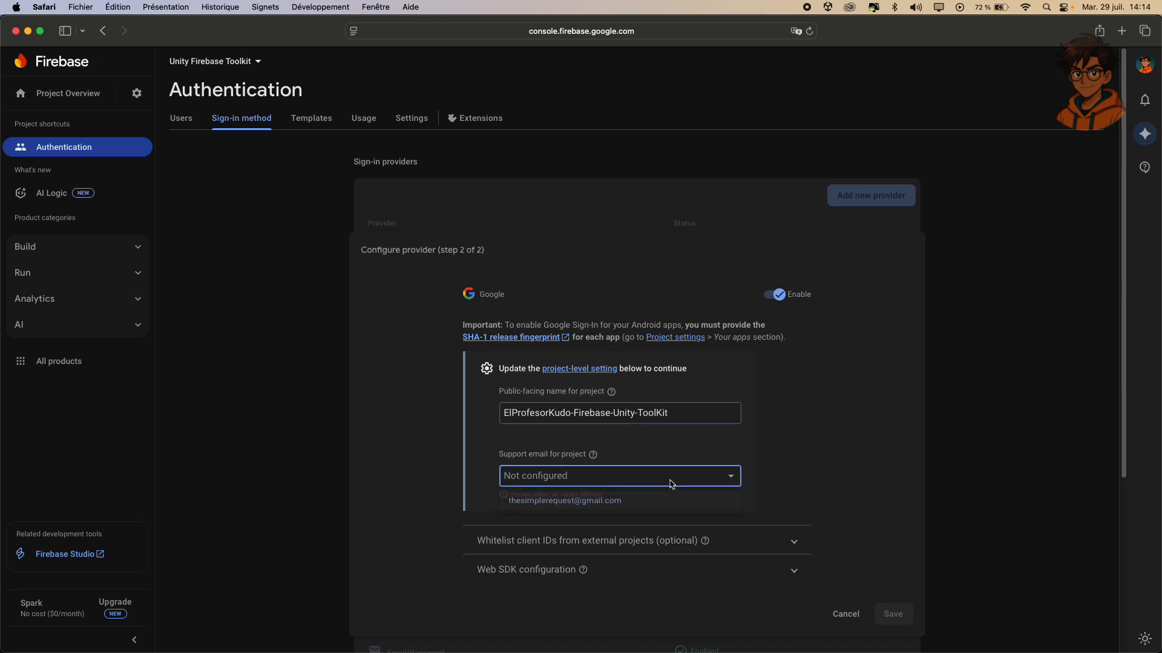
pyautogui.click(585, 502)
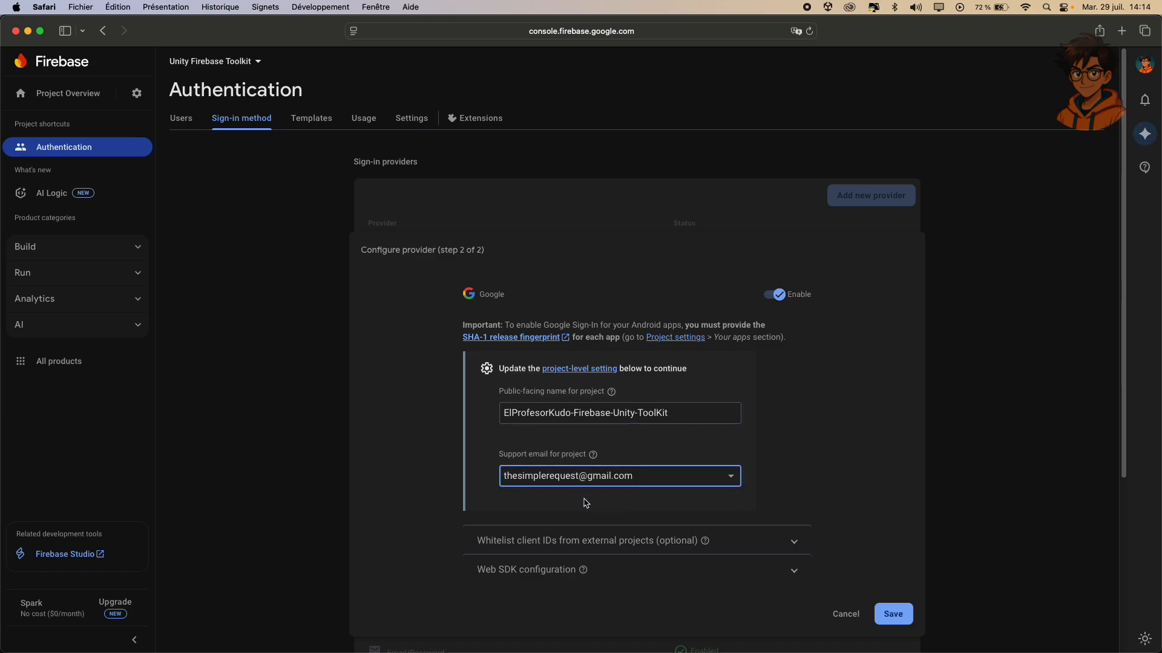
pyautogui.click(893, 614)
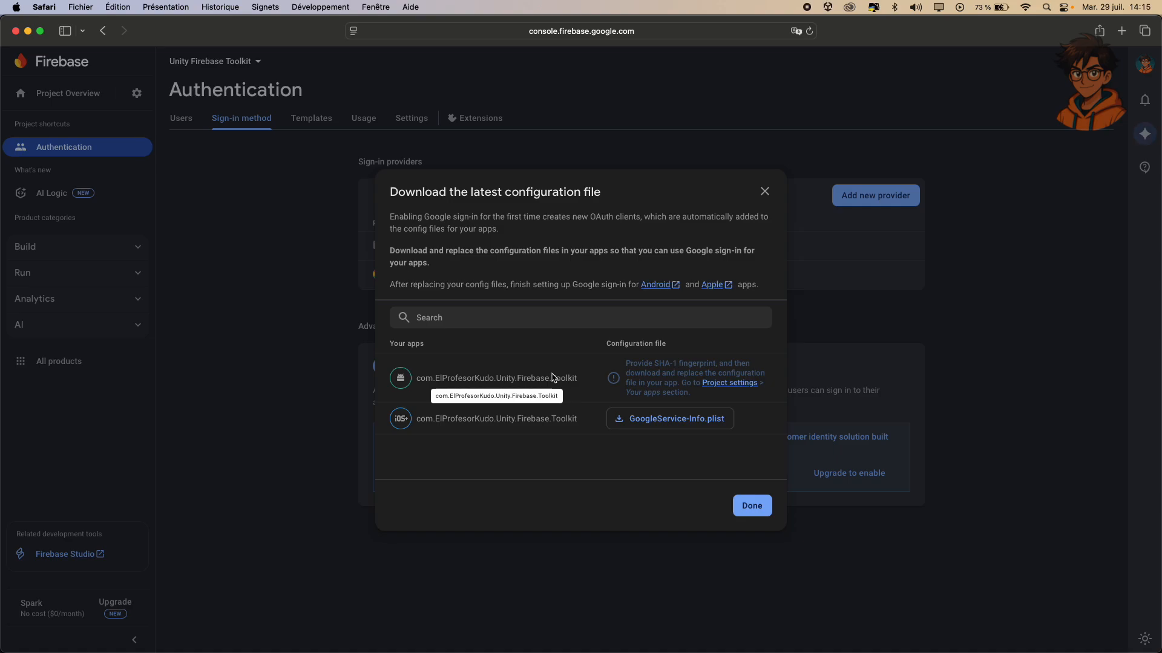
pyautogui.click(747, 509)
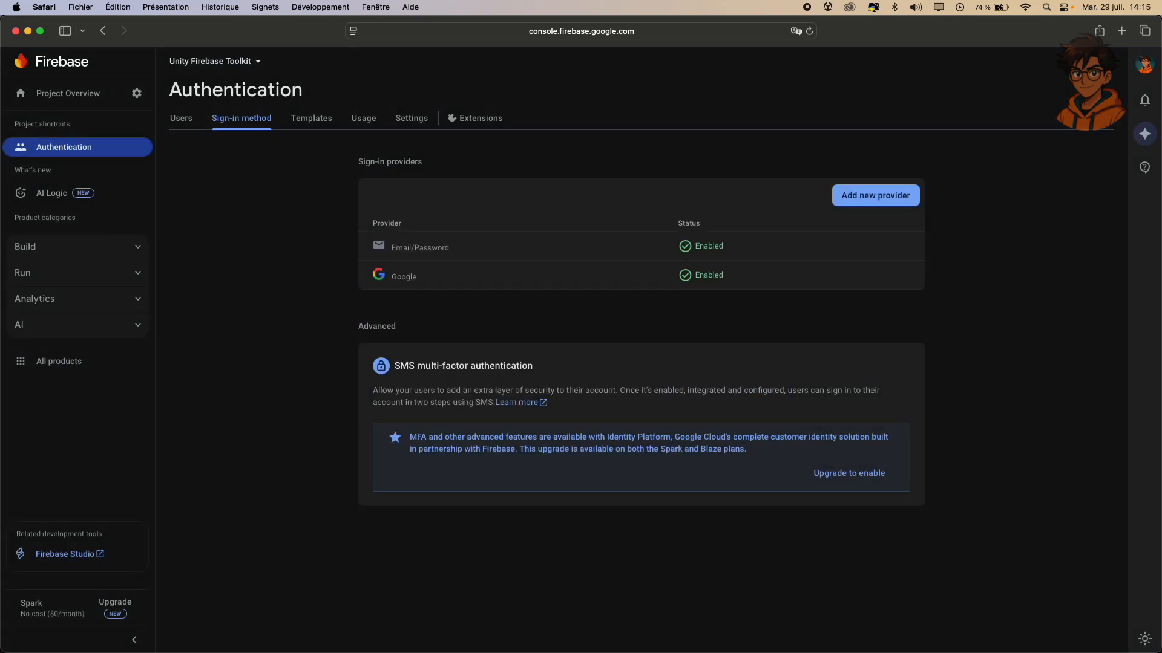
# In Terminal, enter a verbose keytool listing for alias androiddebugkey in ~/.android/debug.keystore with the store and key passwords, and widen the window.
pyautogui.press('super+Tab')
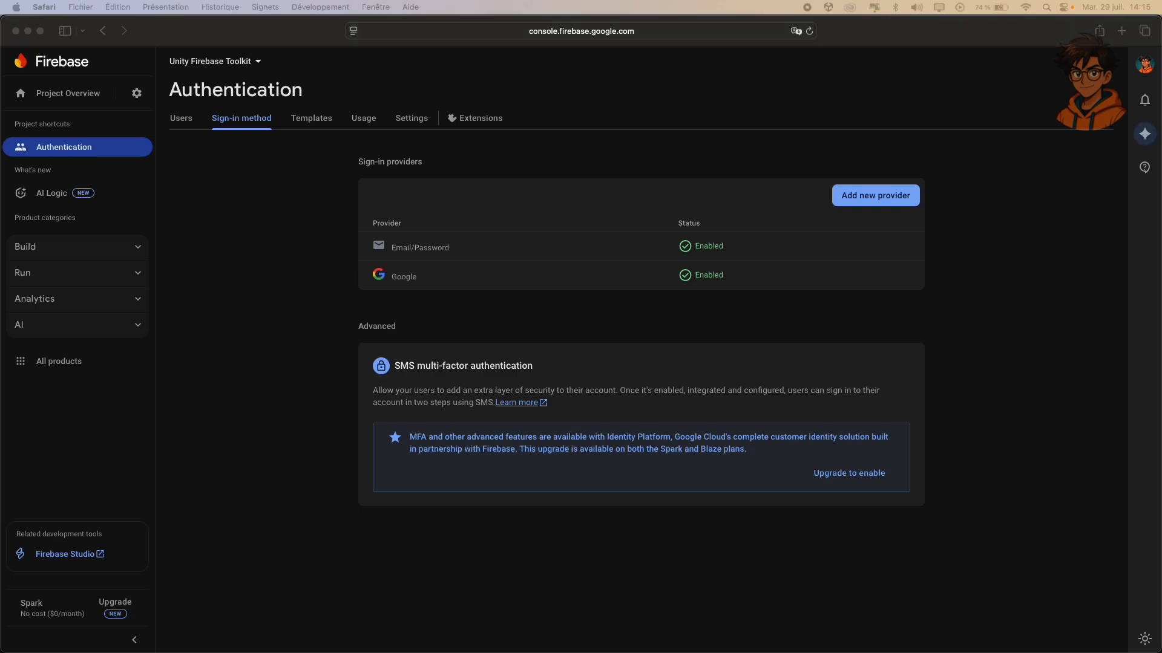
pyautogui.moveTo(0, 242); pyautogui.dragTo(603, 182)
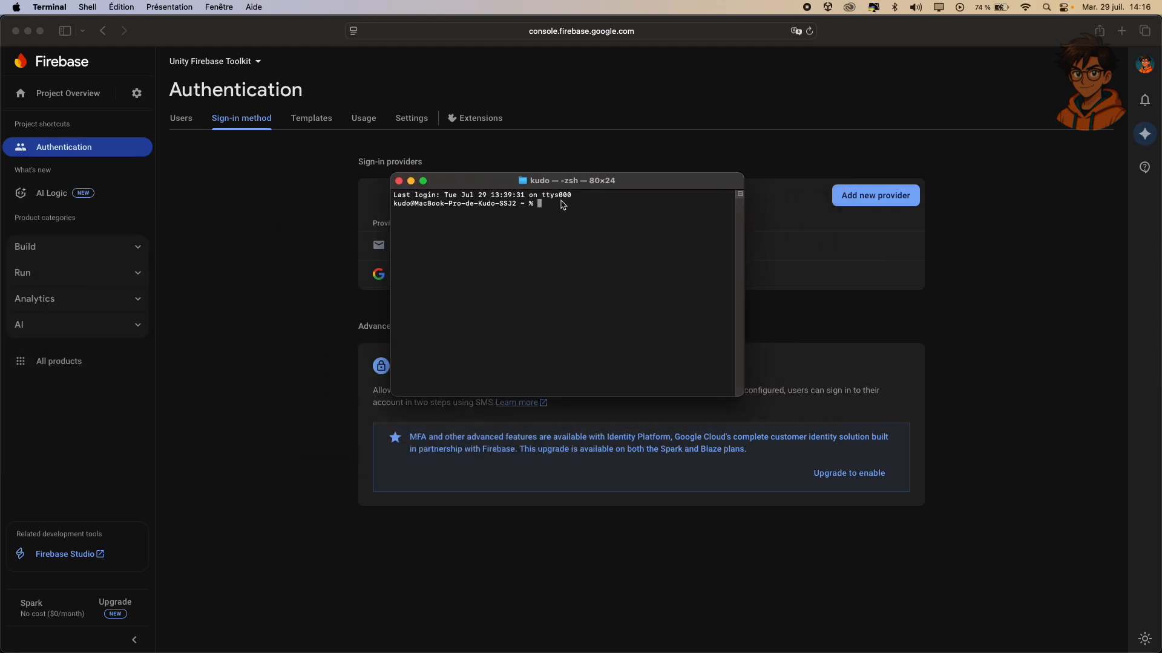
pyautogui.write('keytool -list -v -keystore ~/.android/debug.keystore -alias androiddebugkey -storepass android -keypass android')
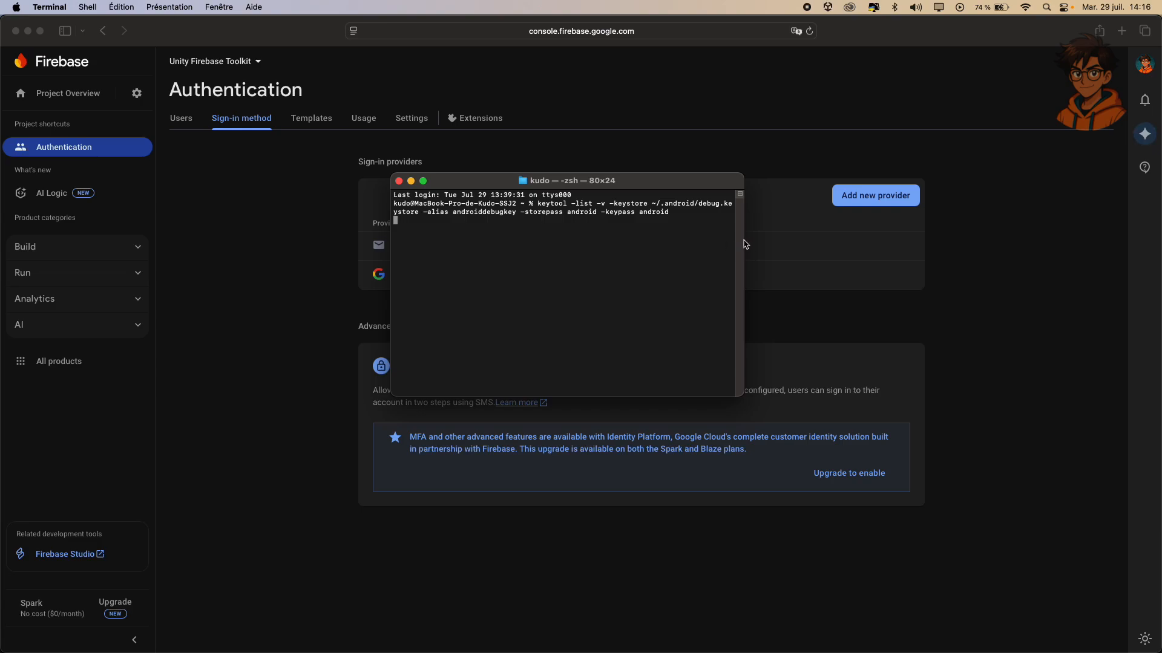
pyautogui.moveTo(744, 240); pyautogui.dragTo(846, 243)
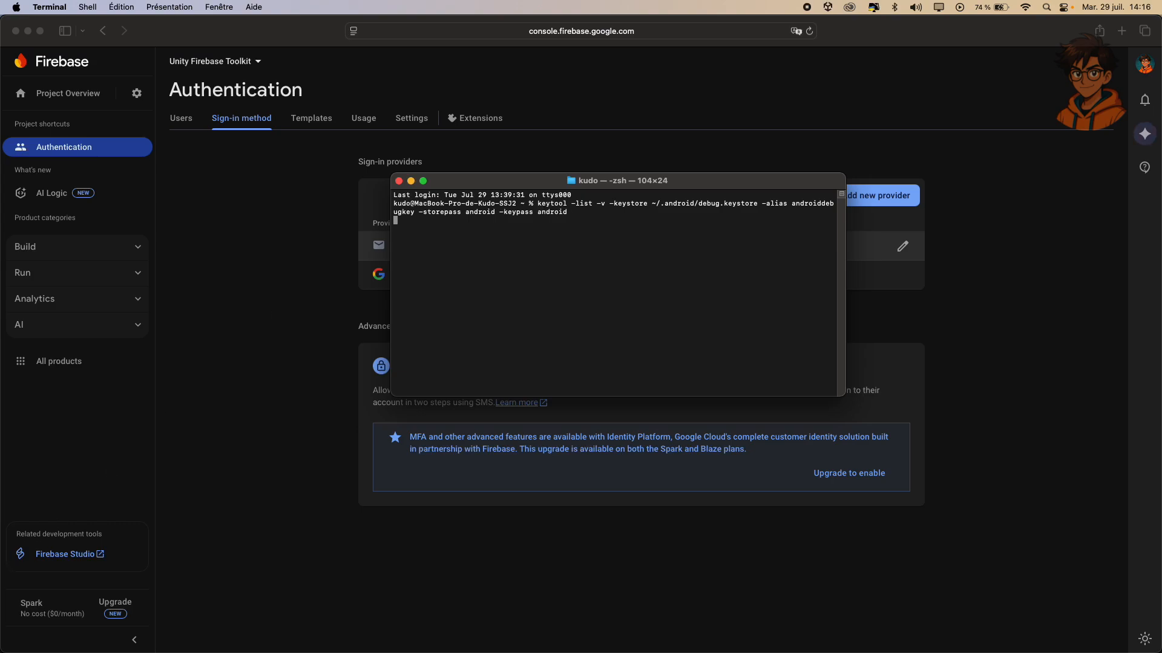
# Switch to Unity and expand the Android Publishing Settings in the Player settings to examine the project keystore options.
pyautogui.press('super+Tab')
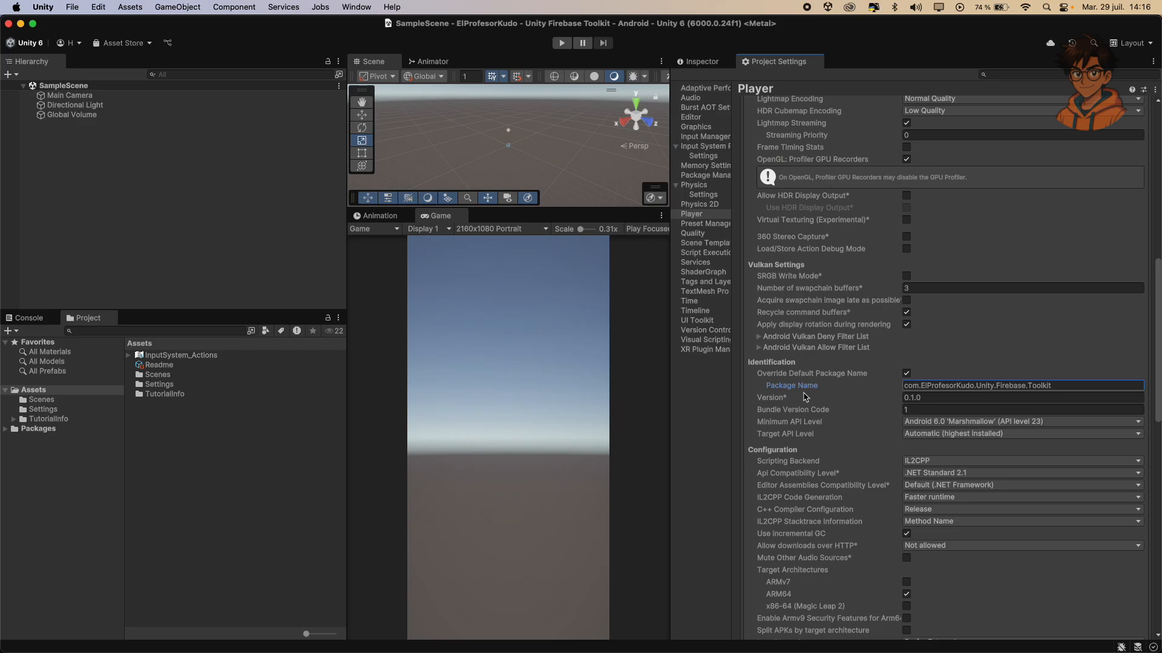
pyautogui.moveTo(669, 337); pyautogui.dragTo(615, 335)
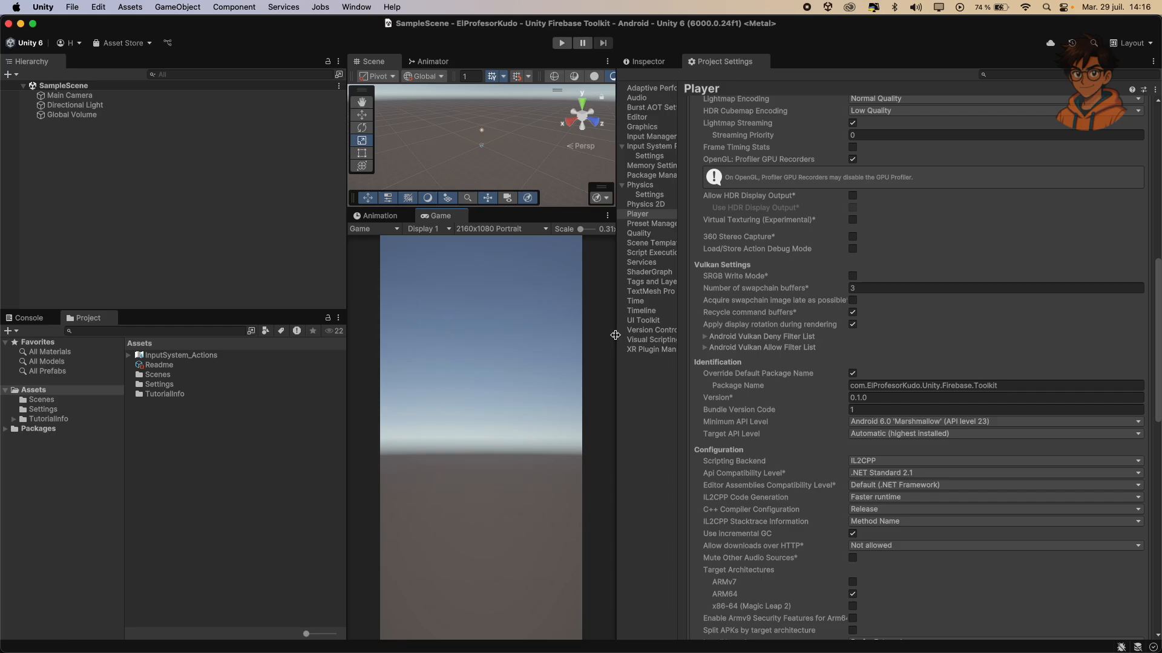
pyautogui.scroll(10, 823, 337)
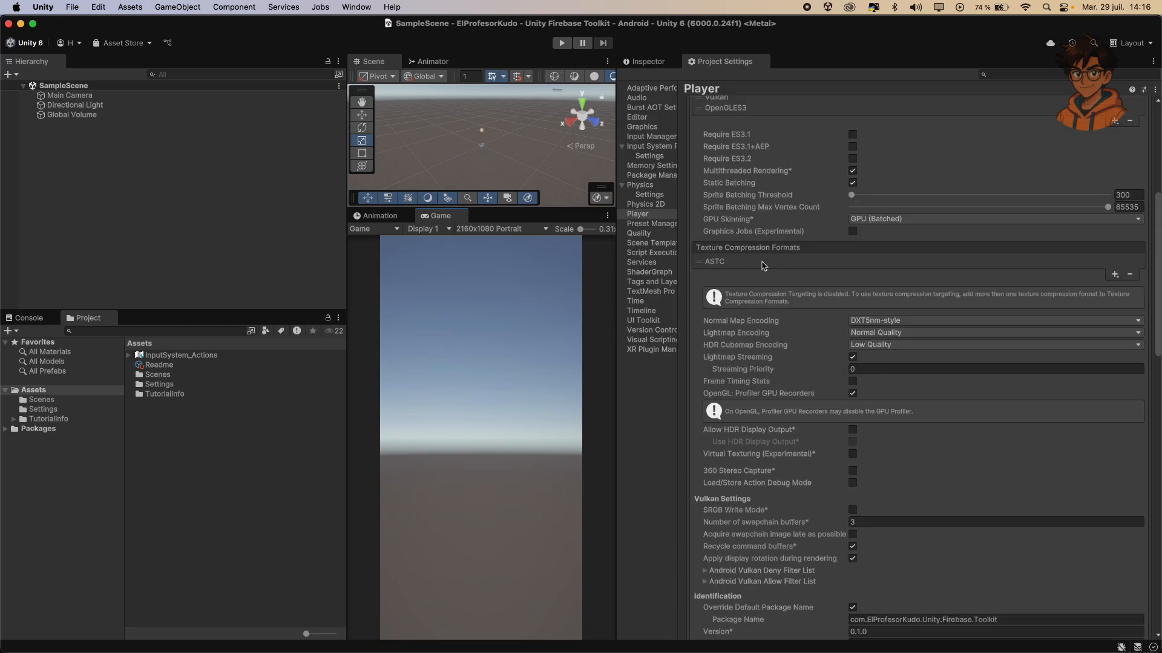
pyautogui.scroll(10, 763, 266)
pyautogui.click(701, 333)
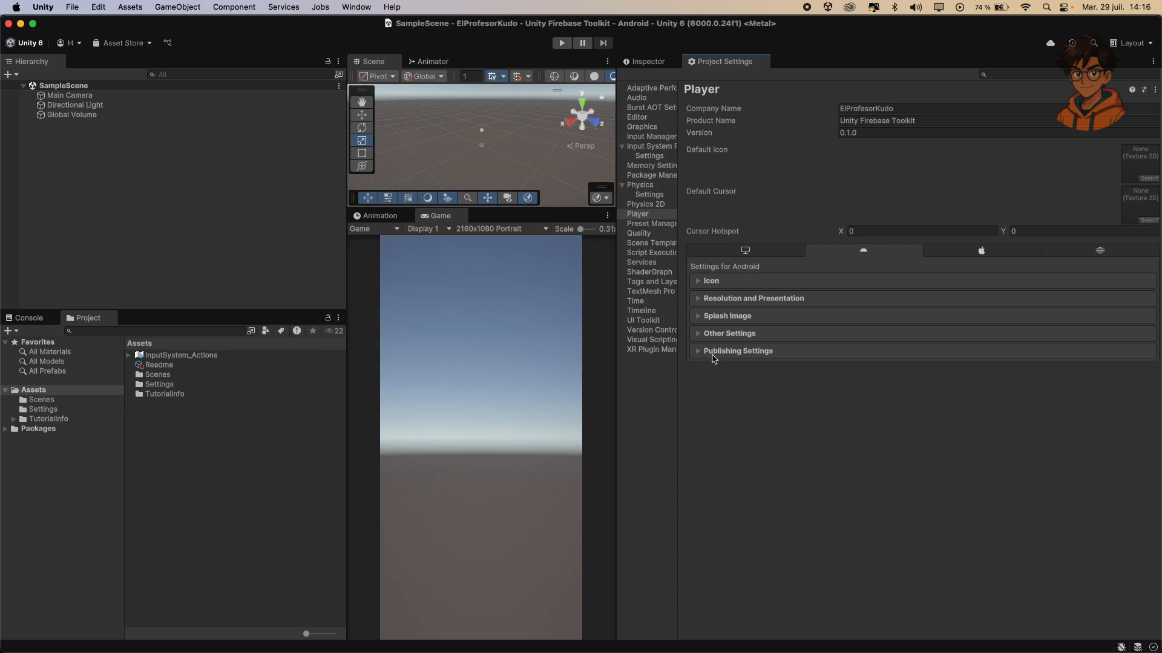
pyautogui.click(714, 352)
pyautogui.scroll(-1, 847, 447)
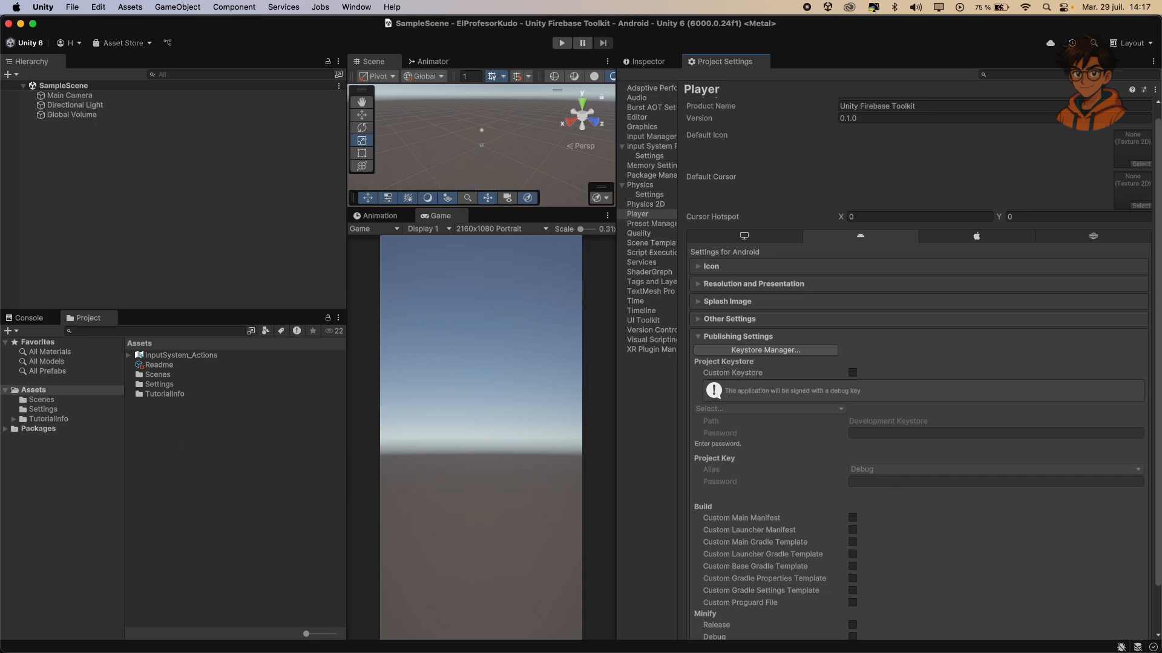
# Switch to Safari, go to the Firebase project settings, and start adding a certificate fingerprint to the Android app.
pyautogui.press('super+Tab')
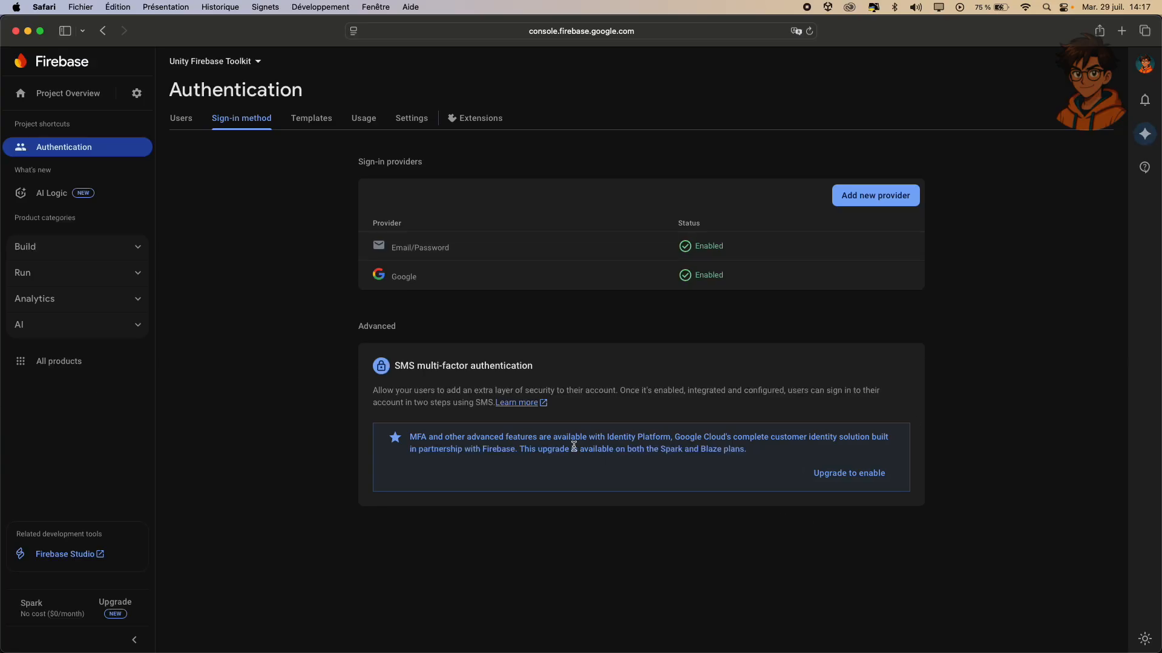
pyautogui.click(135, 95)
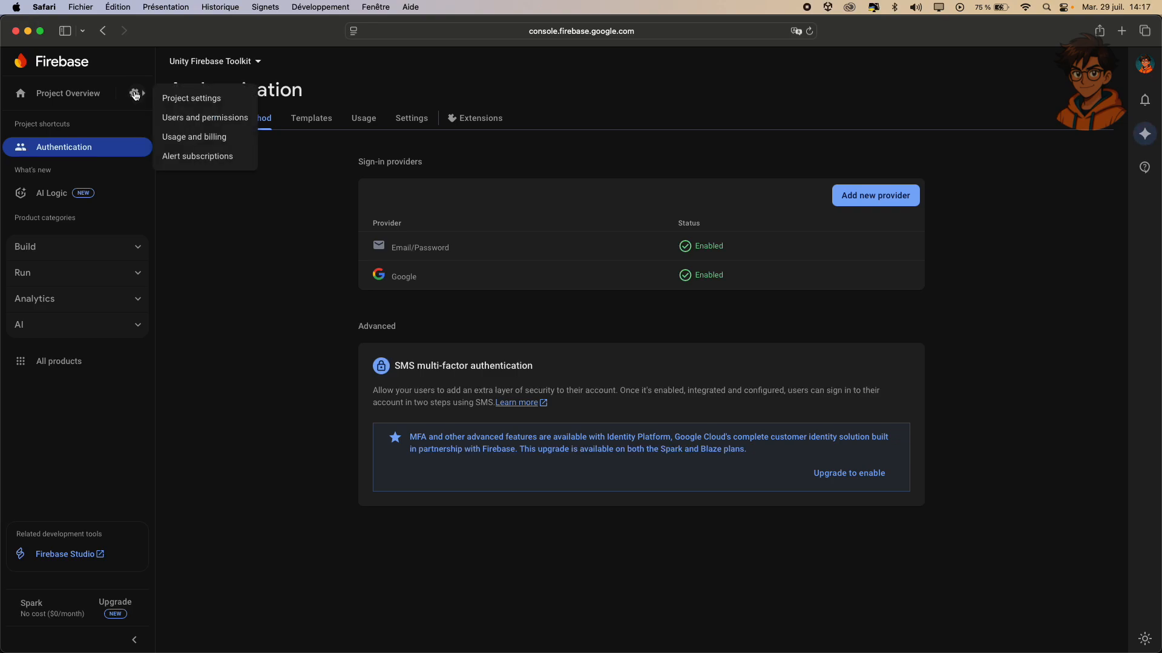
pyautogui.click(202, 97)
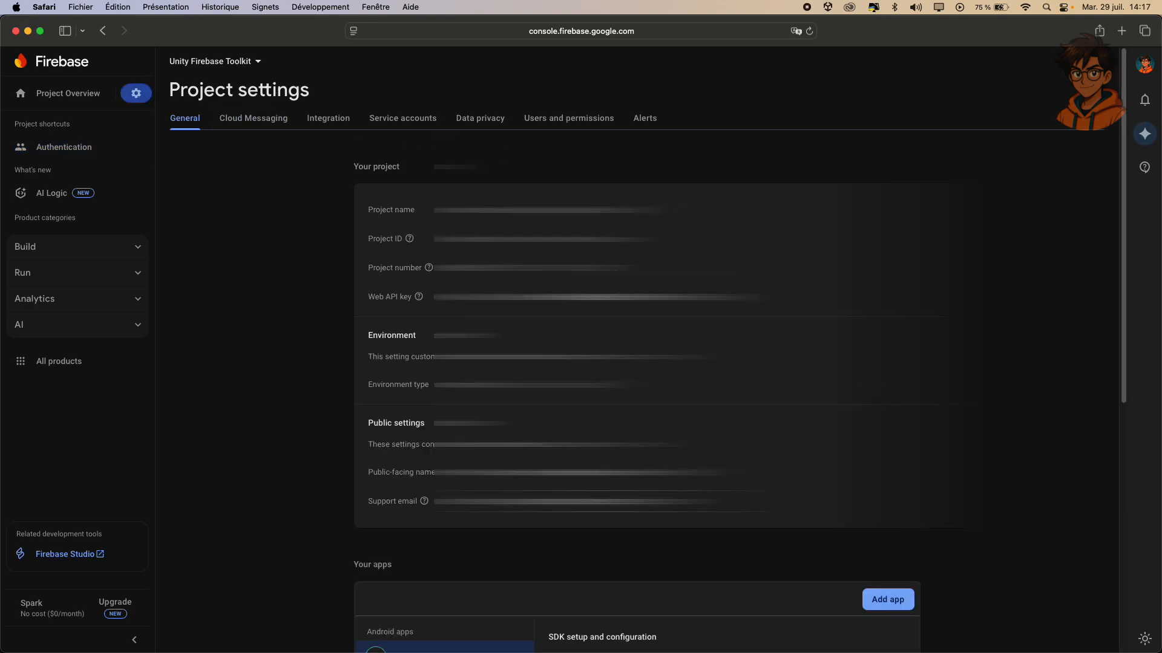
pyautogui.scroll(-7, 643, 306)
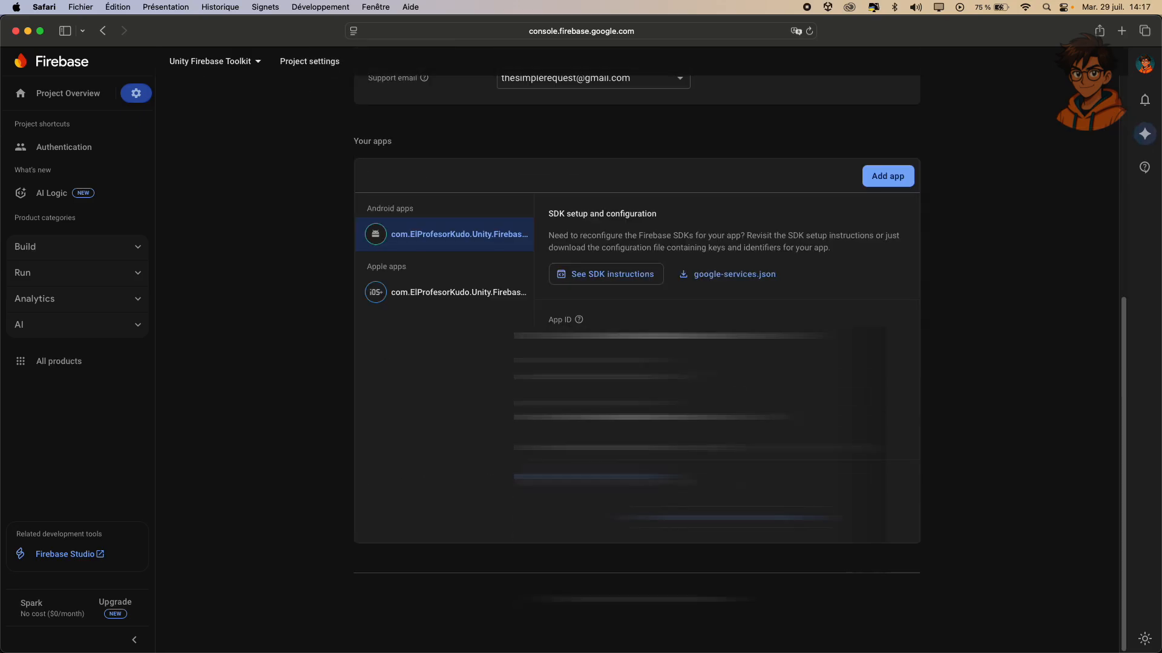
pyautogui.click(598, 478)
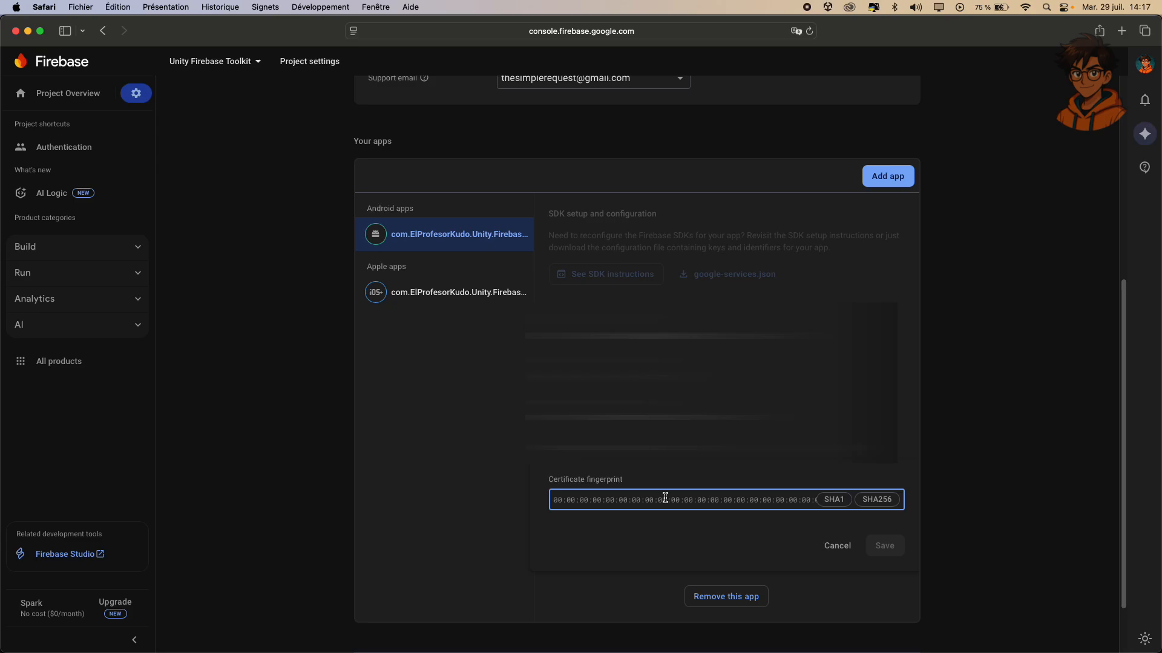
# Copy the debug keystore's SHA 256 fingerprint from Terminal into the Android app's certificate fingerprint in Safari and save it.
pyautogui.press('super+Tab')
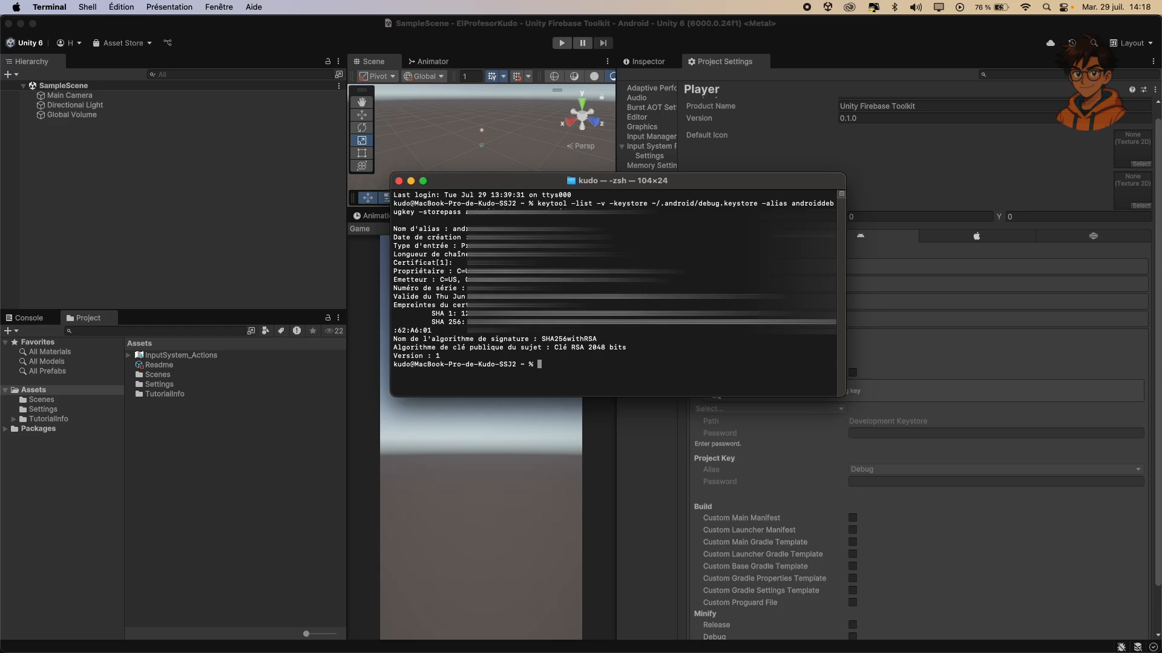
pyautogui.press('super+Tab')
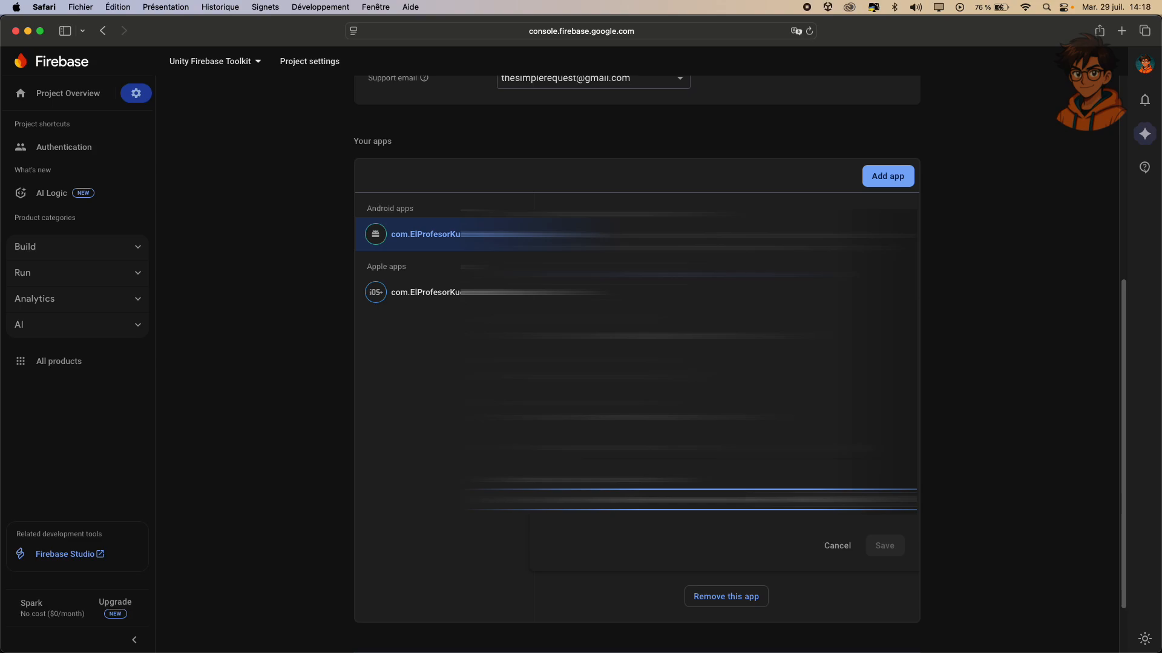
pyautogui.press('super+Tab')
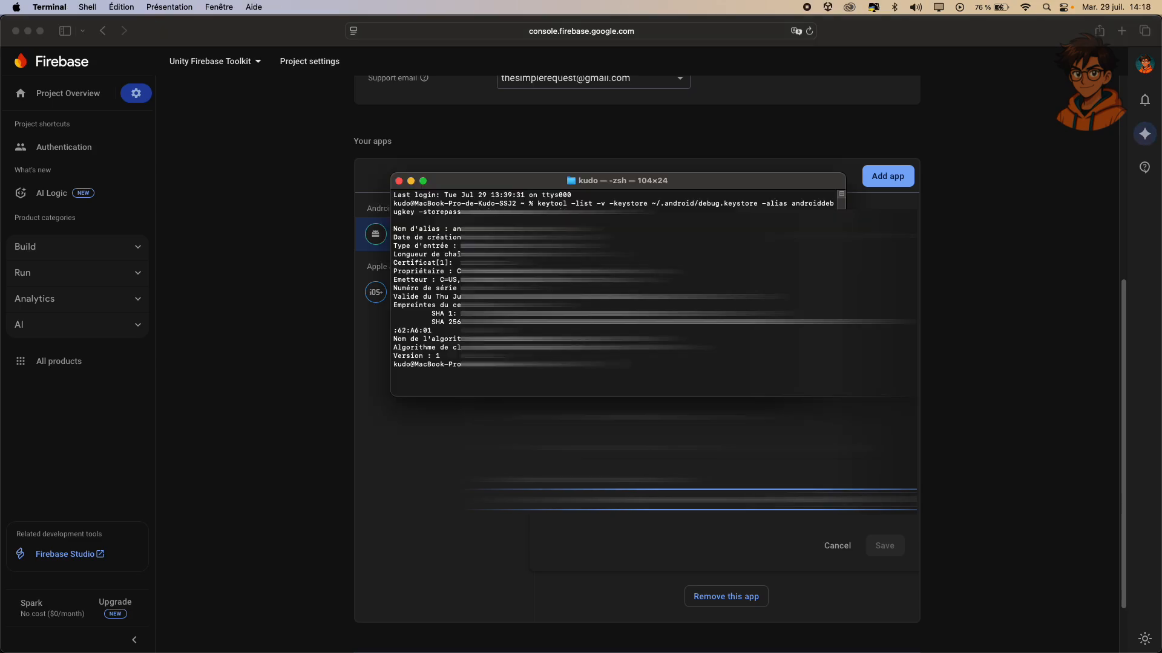
pyautogui.moveTo(470, 322); pyautogui.dragTo(502, 331)
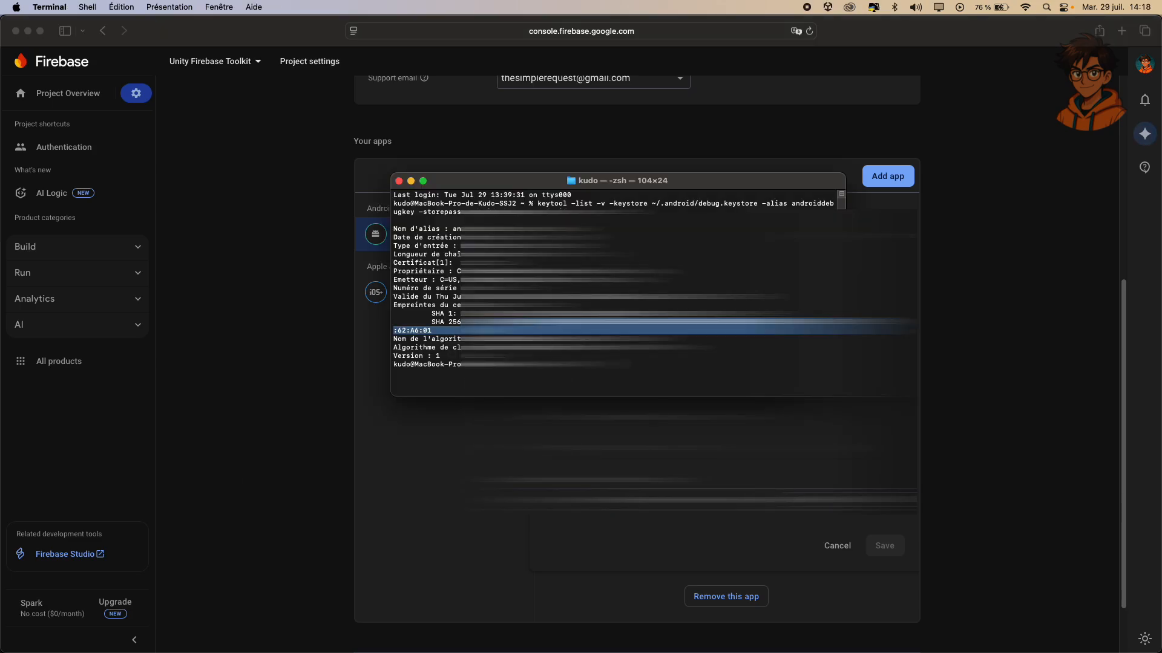
pyautogui.press('super+c')
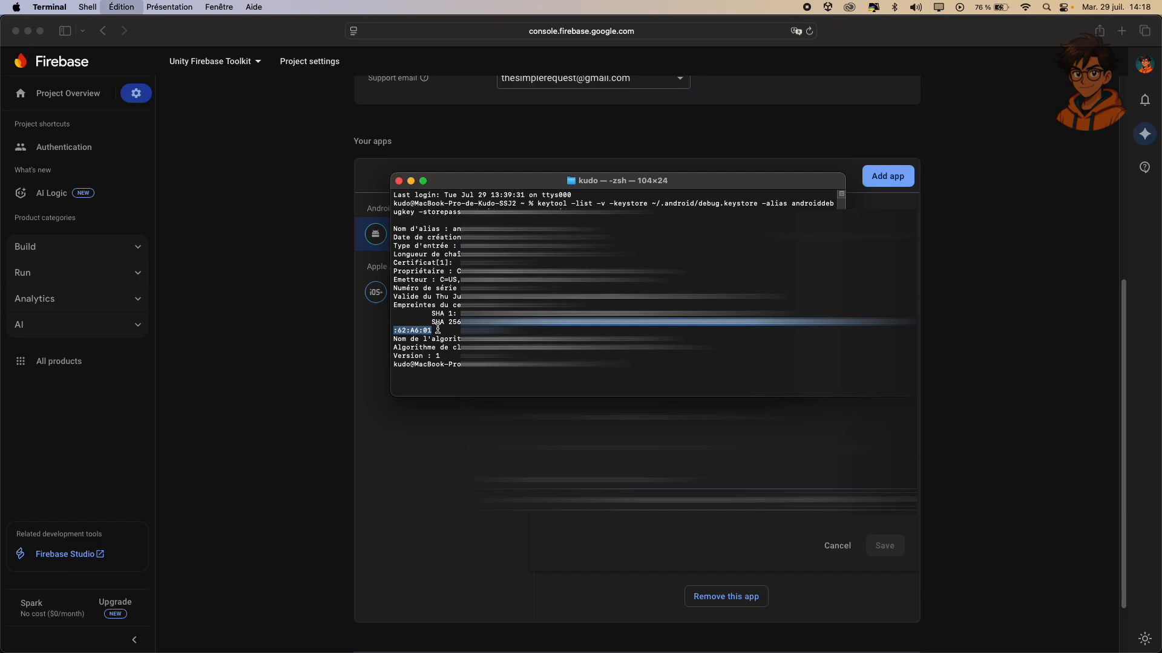
pyautogui.click(437, 472)
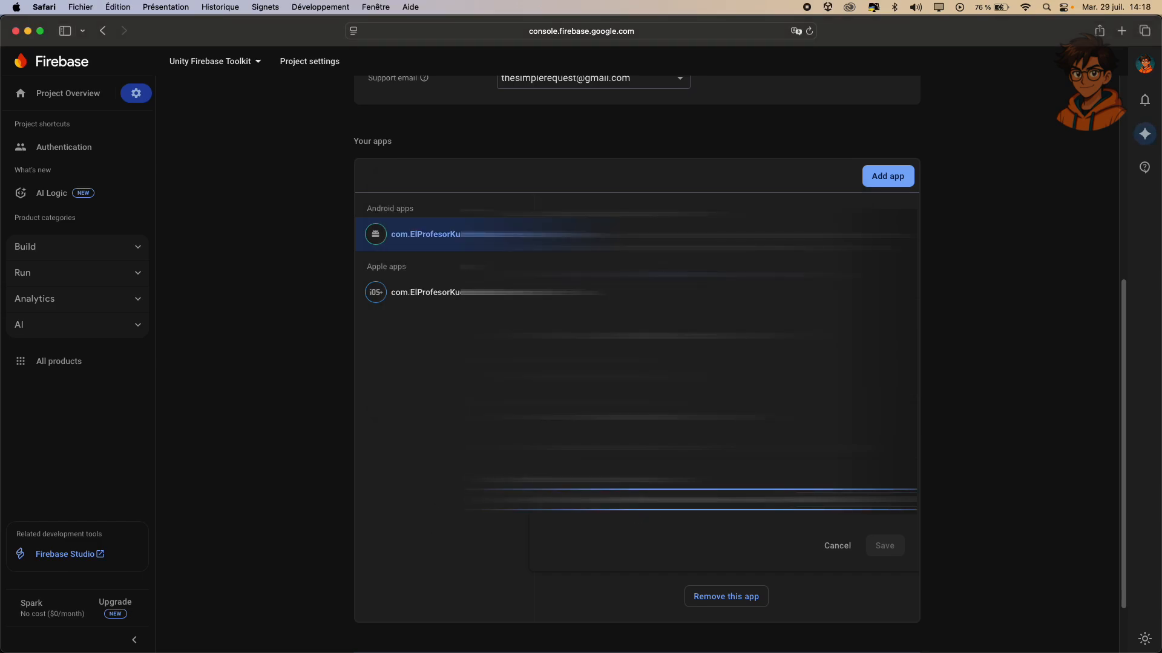
pyautogui.press('super+v')
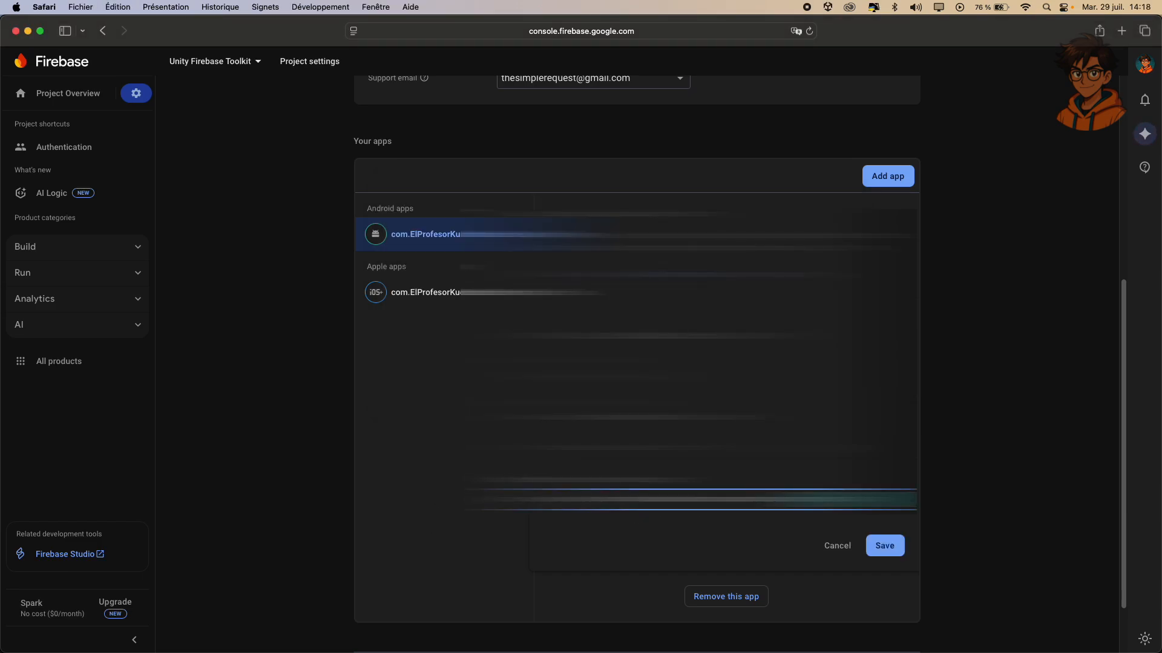
pyautogui.click(884, 546)
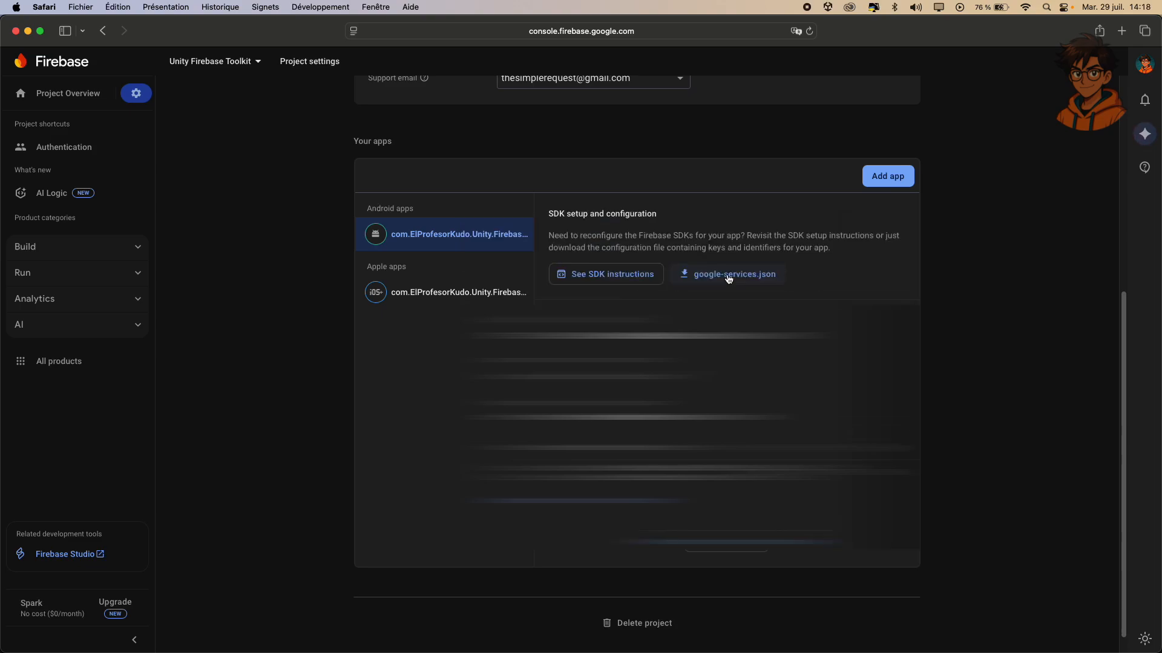
# Download google-services.json for the Android app, allowing downloads from the site, and GoogleService-Info.plist for the Apple app.
pyautogui.click(728, 278)
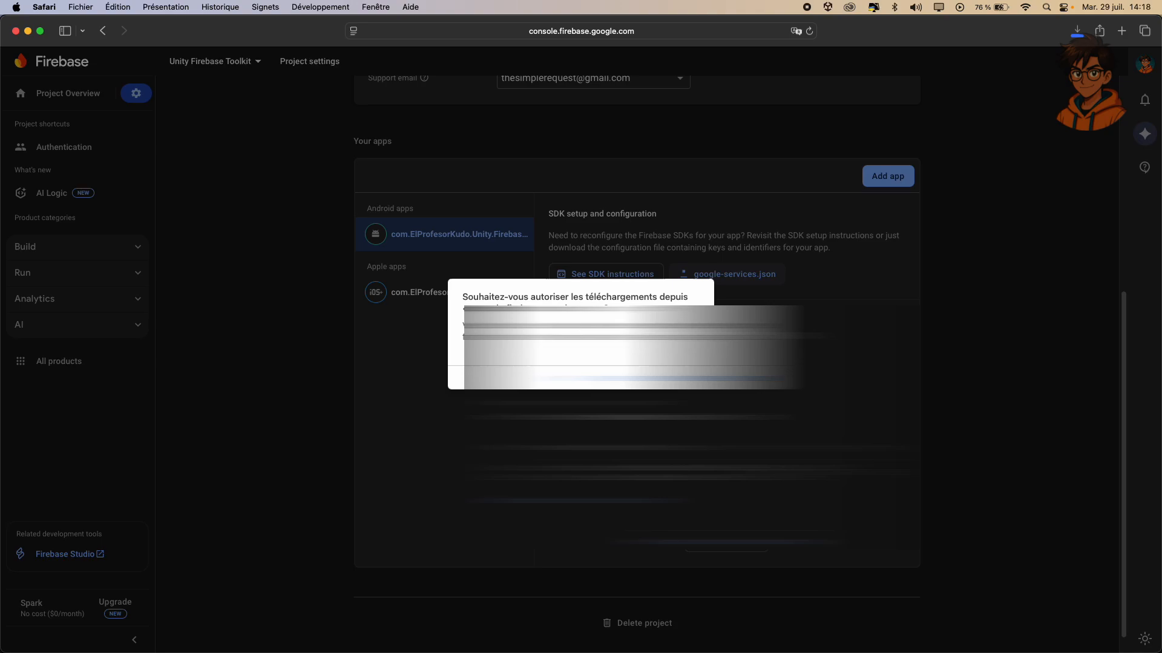
pyautogui.press('Return')
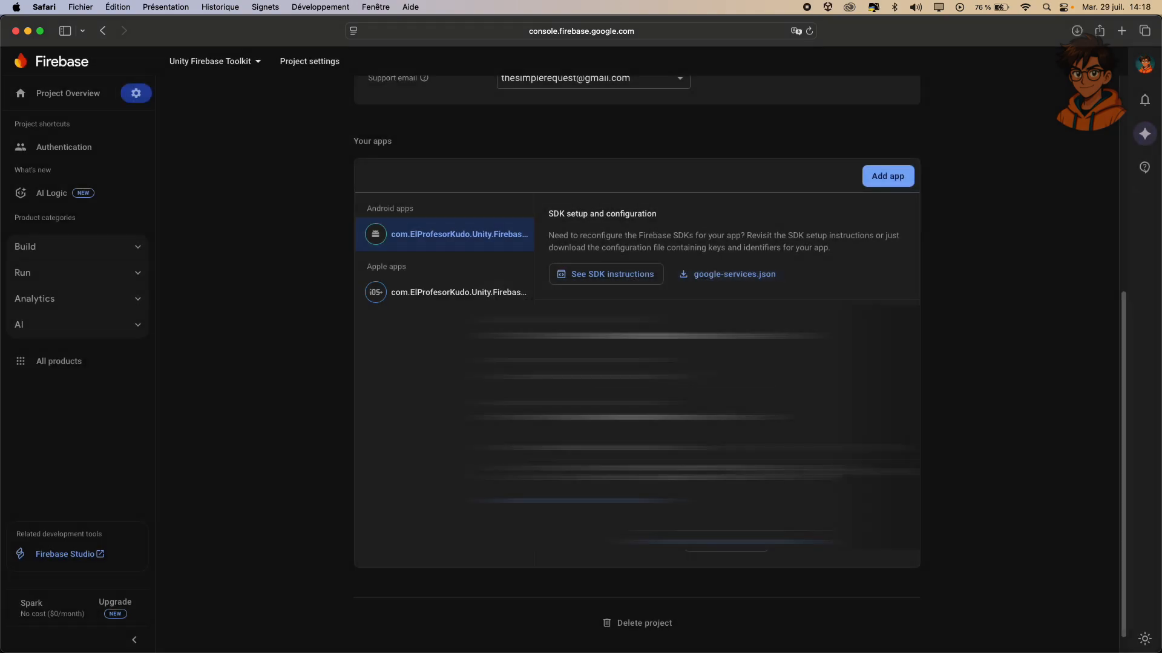
pyautogui.click(444, 293)
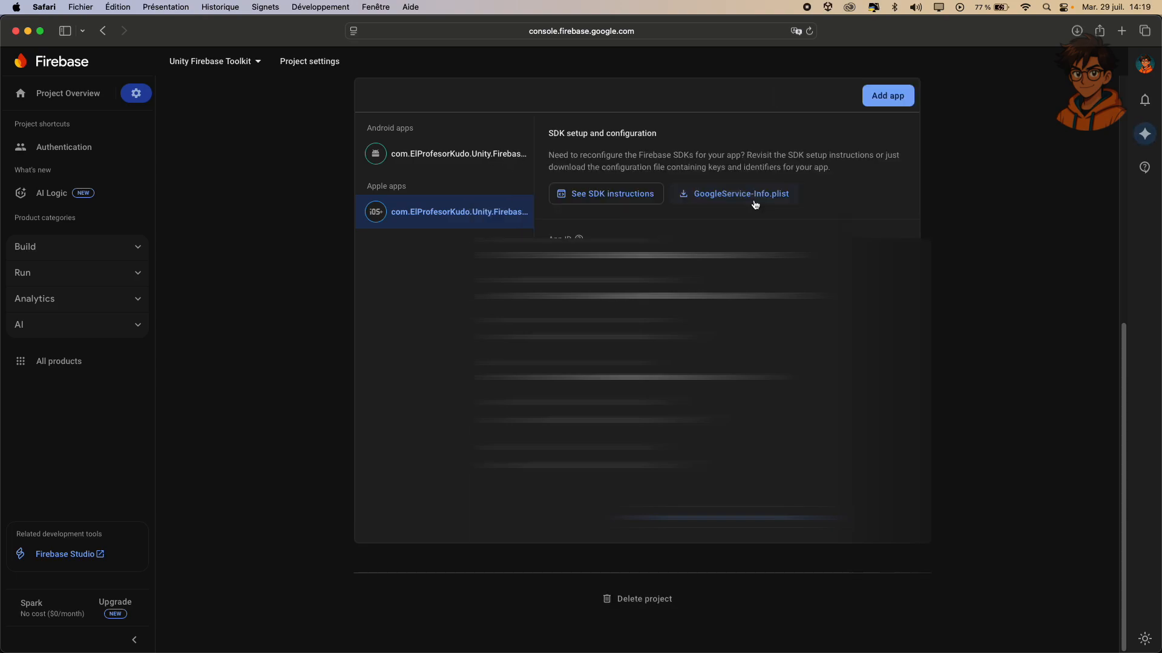
pyautogui.click(755, 202)
pyautogui.click(756, 204)
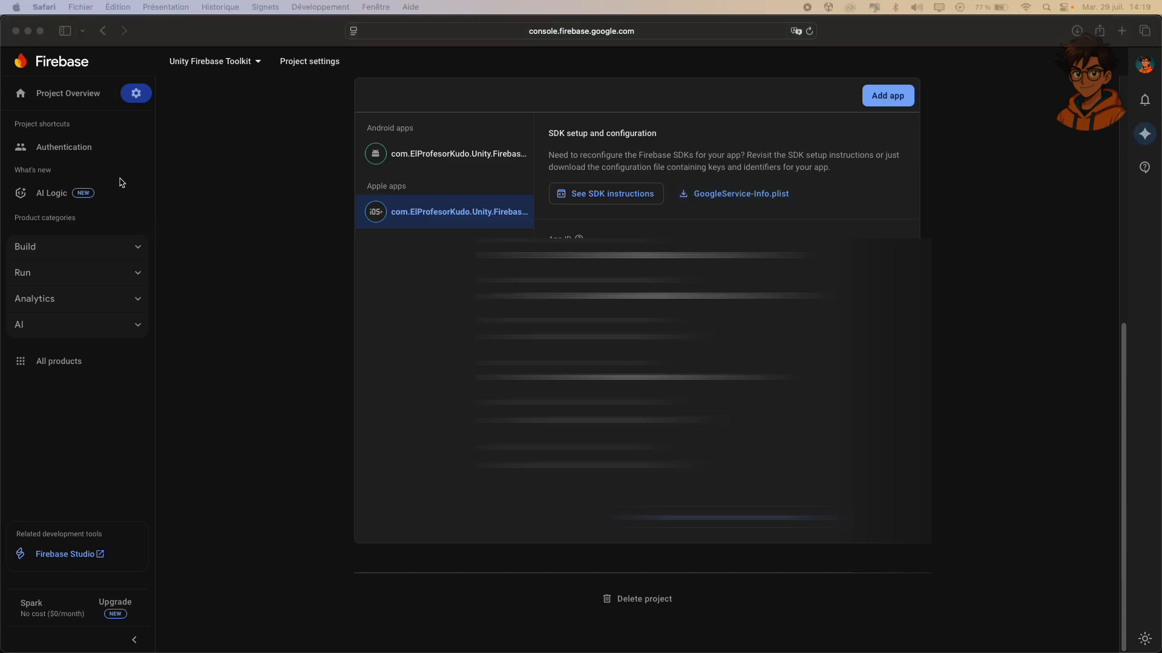
# Start creating a Cloud Firestore database with the default ID and set its location to eur3 (Europe).
pyautogui.click(42, 90)
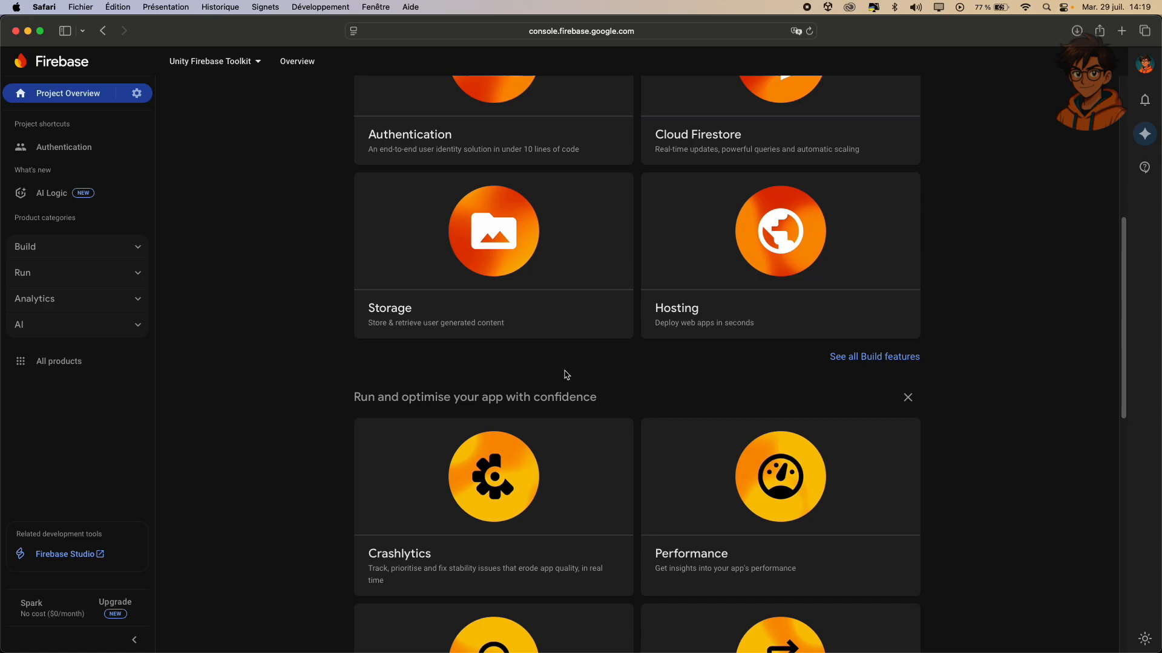
pyautogui.scroll(-6, 595, 371)
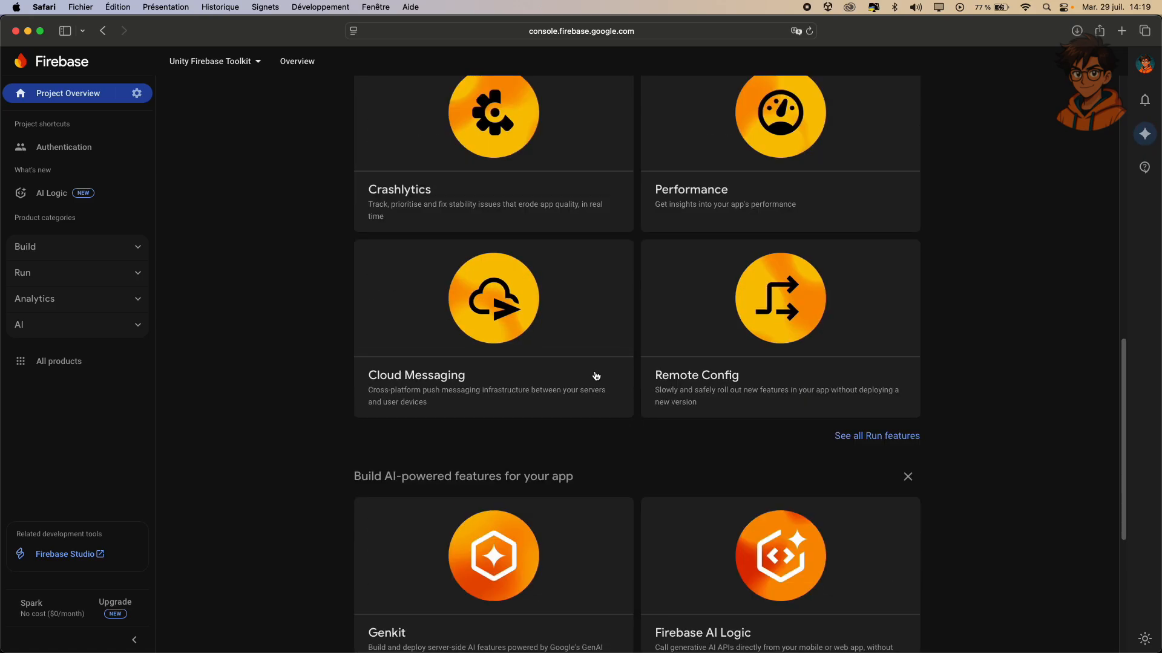
pyautogui.scroll(14, 595, 371)
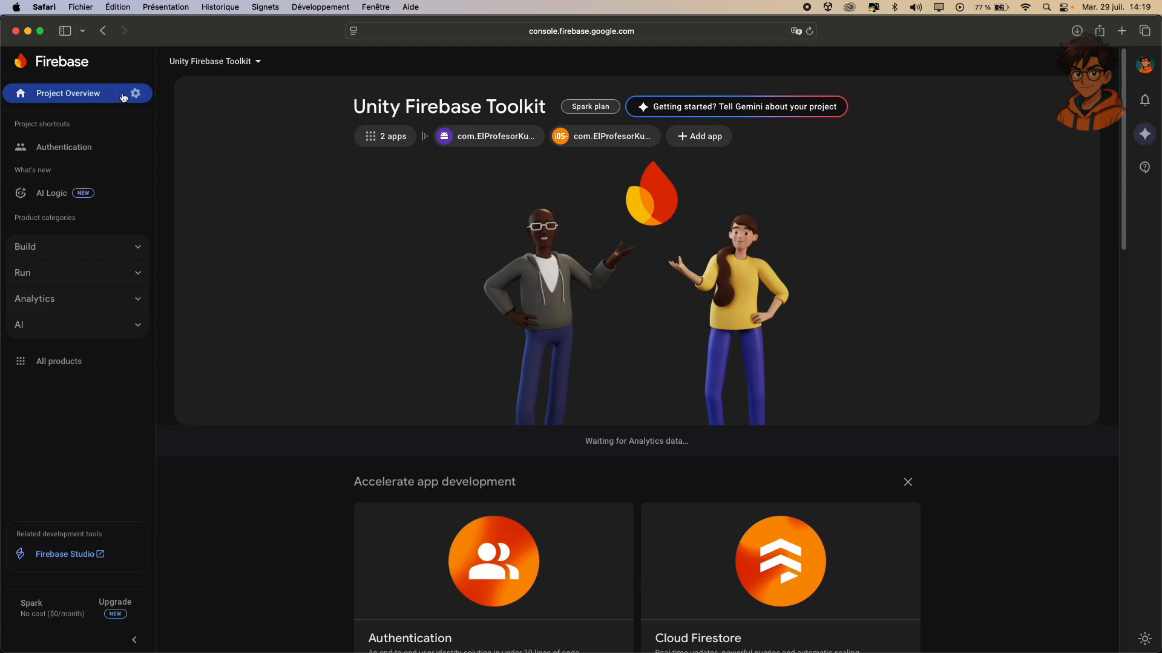
pyautogui.click(106, 245)
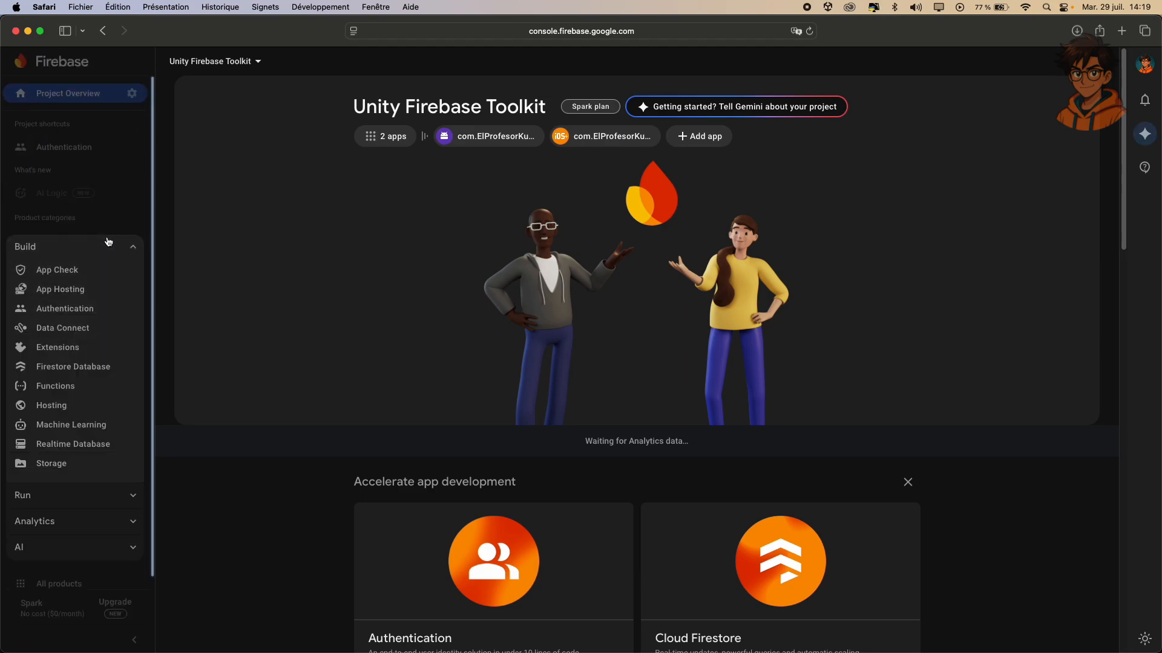
pyautogui.click(85, 367)
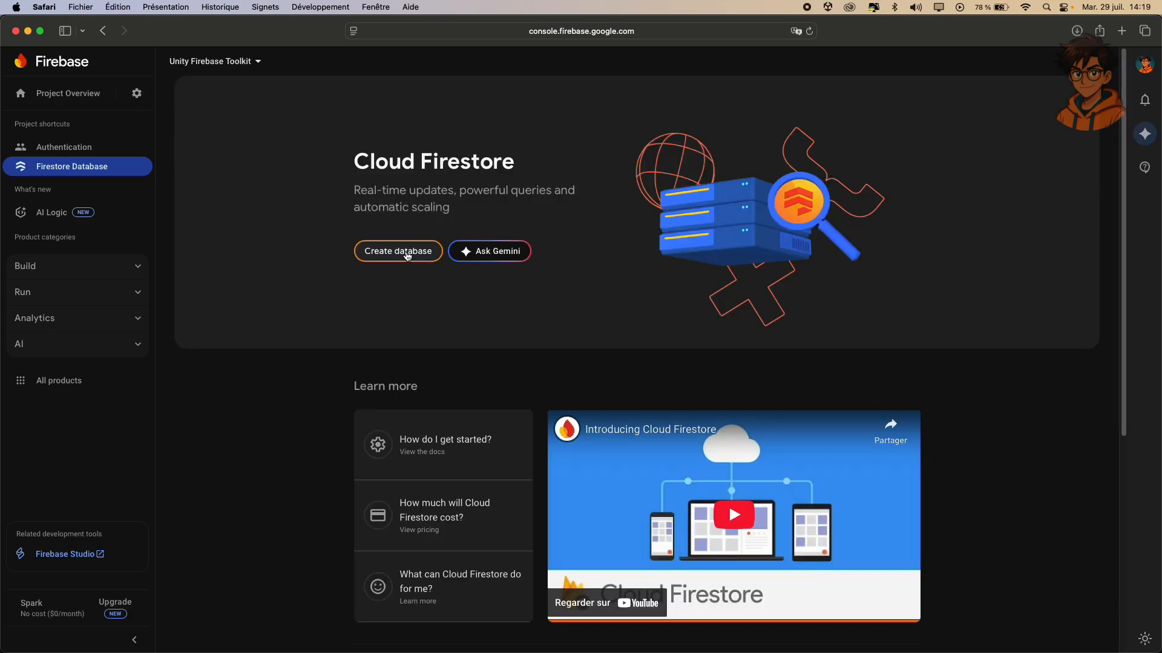
pyautogui.click(405, 254)
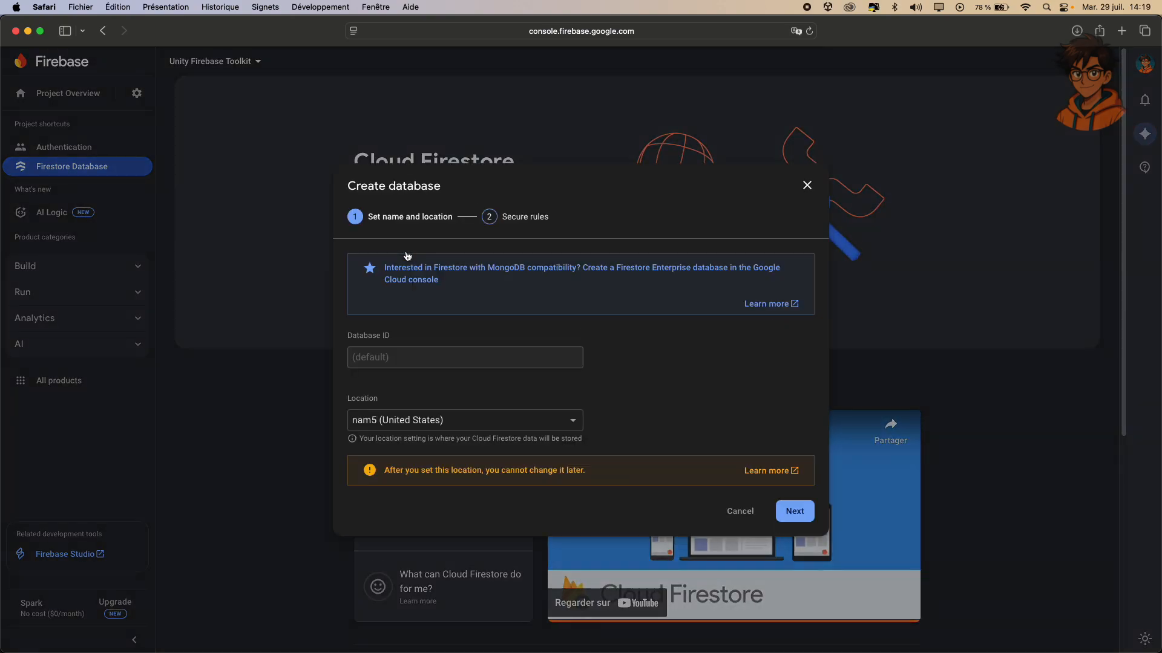
pyautogui.click(560, 425)
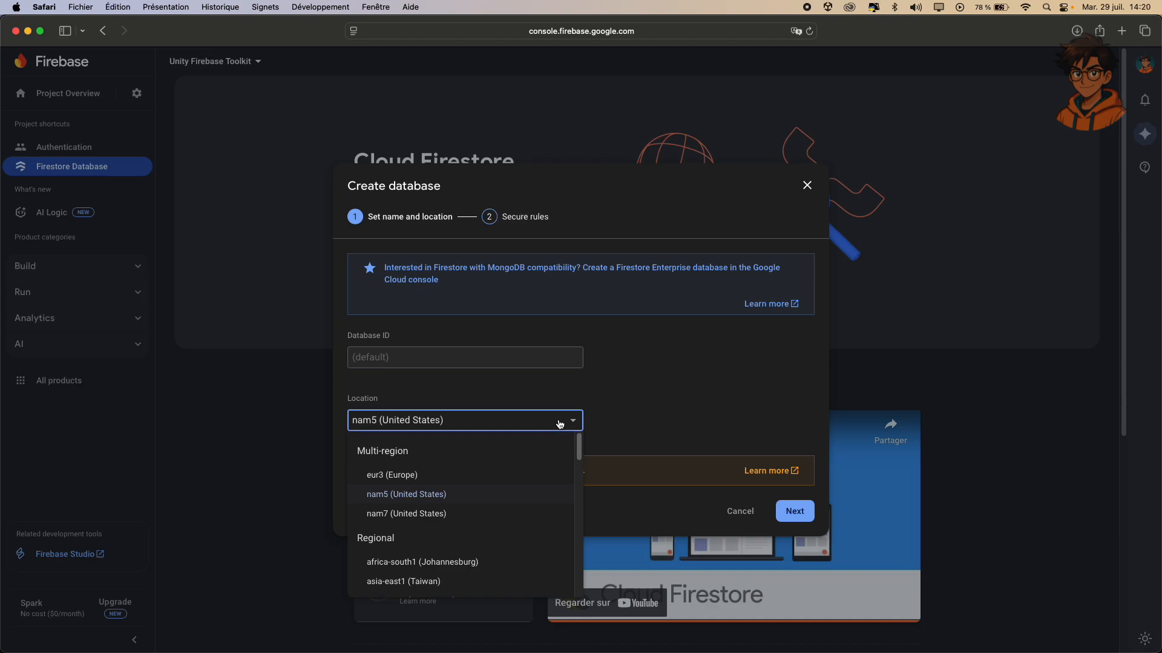
pyautogui.click(406, 477)
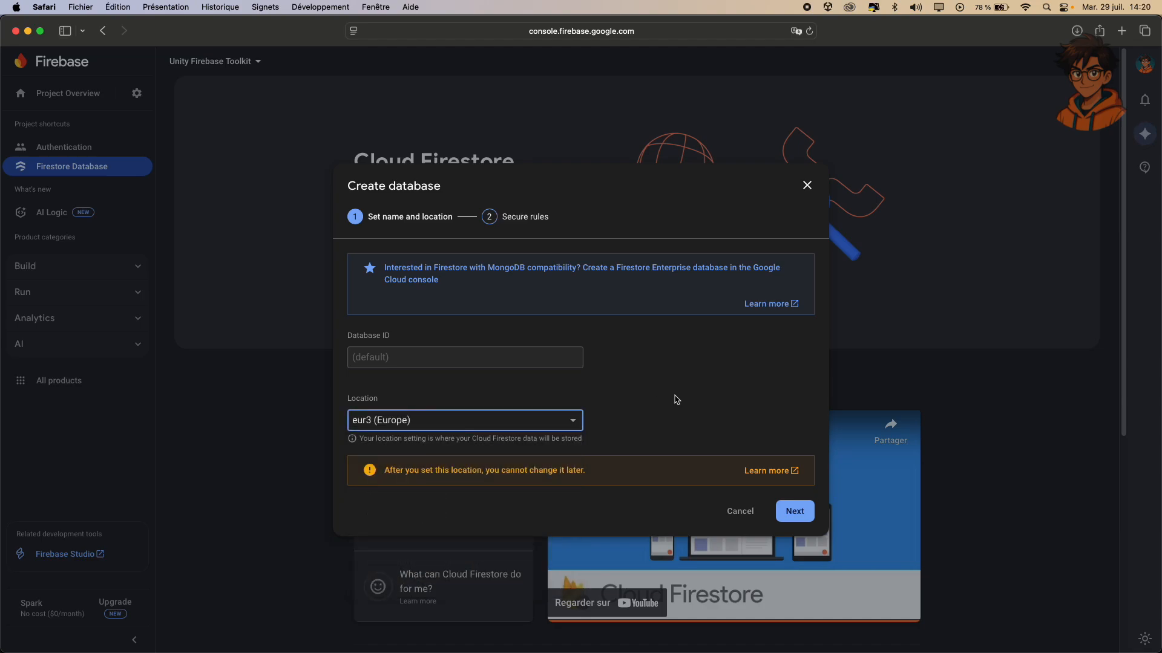
pyautogui.click(795, 511)
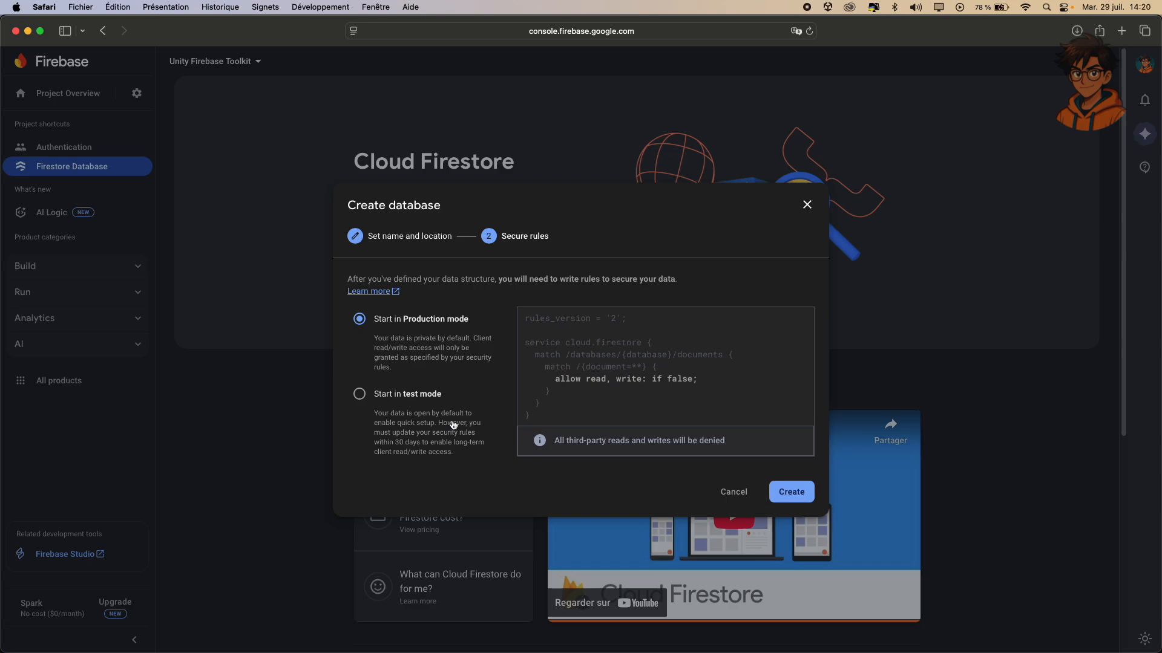
# Choose test mode for the security rules and create the Firestore database.
pyautogui.click(406, 397)
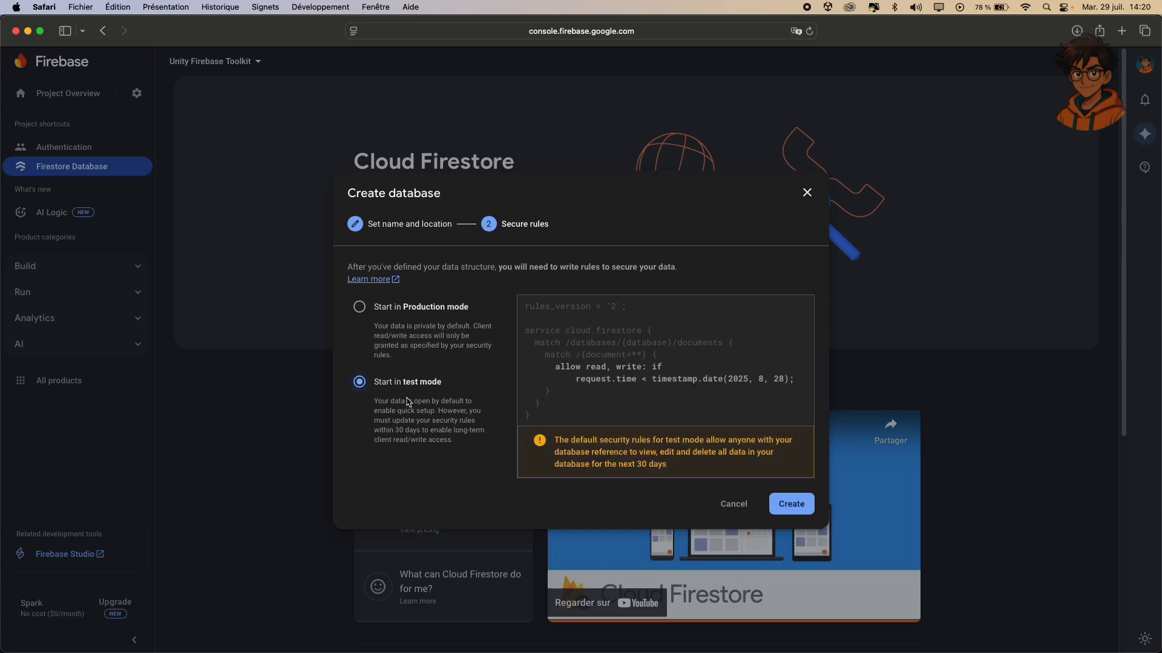
pyautogui.click(421, 306)
pyautogui.click(403, 396)
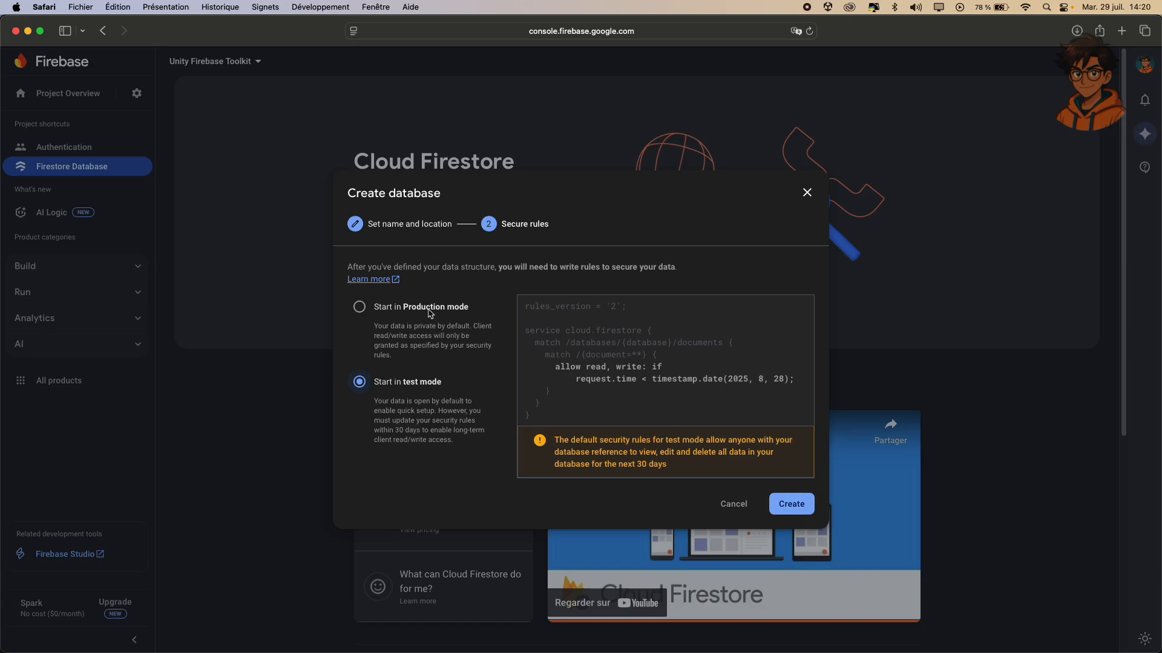
pyautogui.click(796, 504)
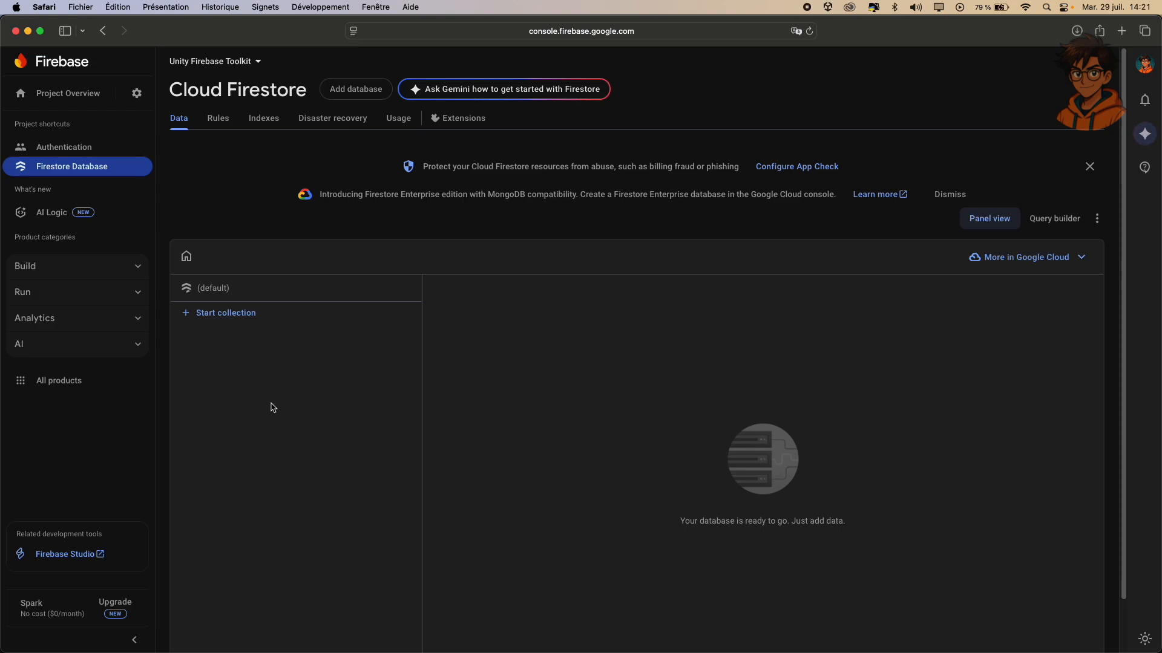
# Start a root-level Firestore collection with the ID users and proceed to its first document.
pyautogui.click(191, 313)
pyautogui.click(445, 391)
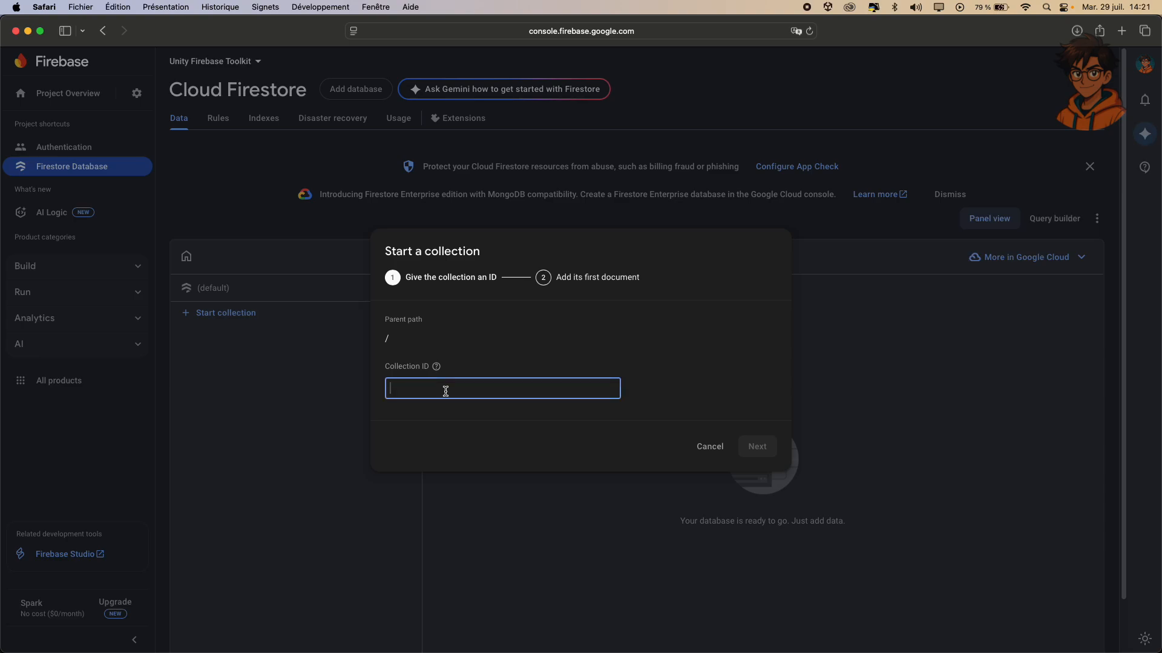
pyautogui.write('users')
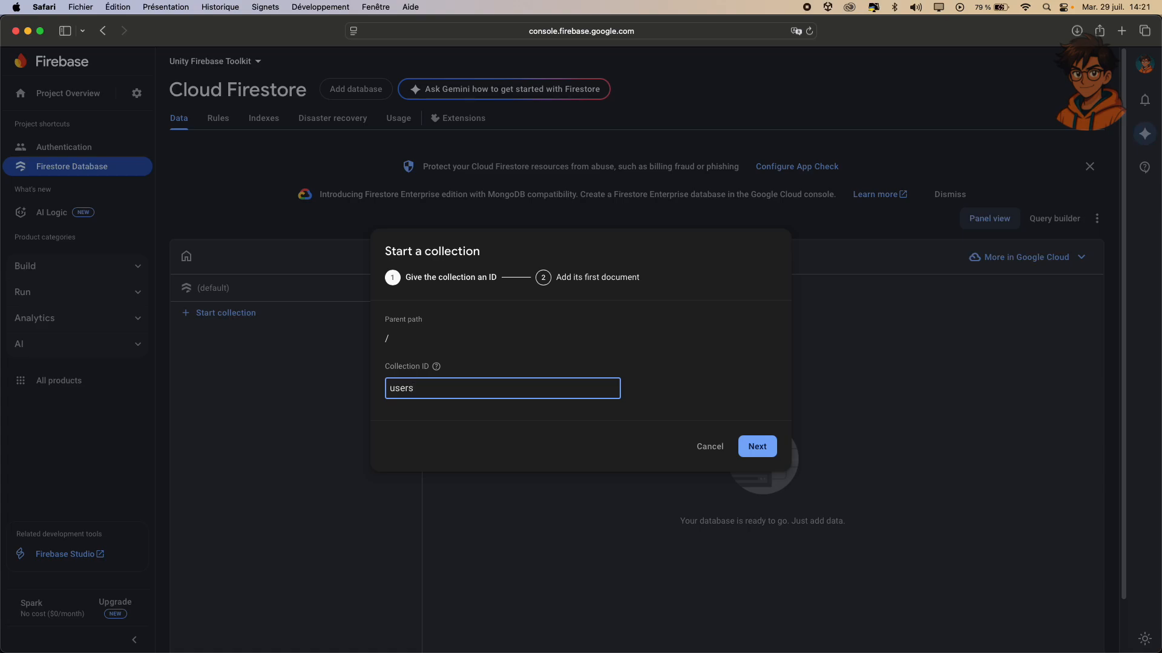
pyautogui.click(754, 446)
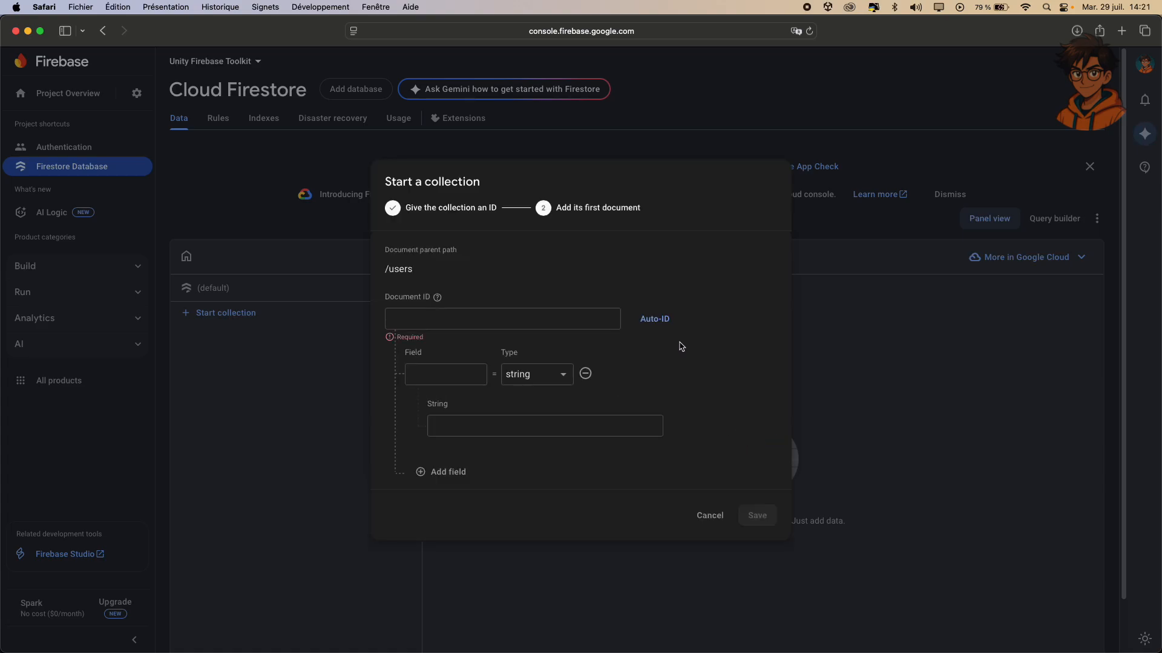
# Give the first users document an automatic ID, add an empty string field named user, and save it.
pyautogui.click(667, 322)
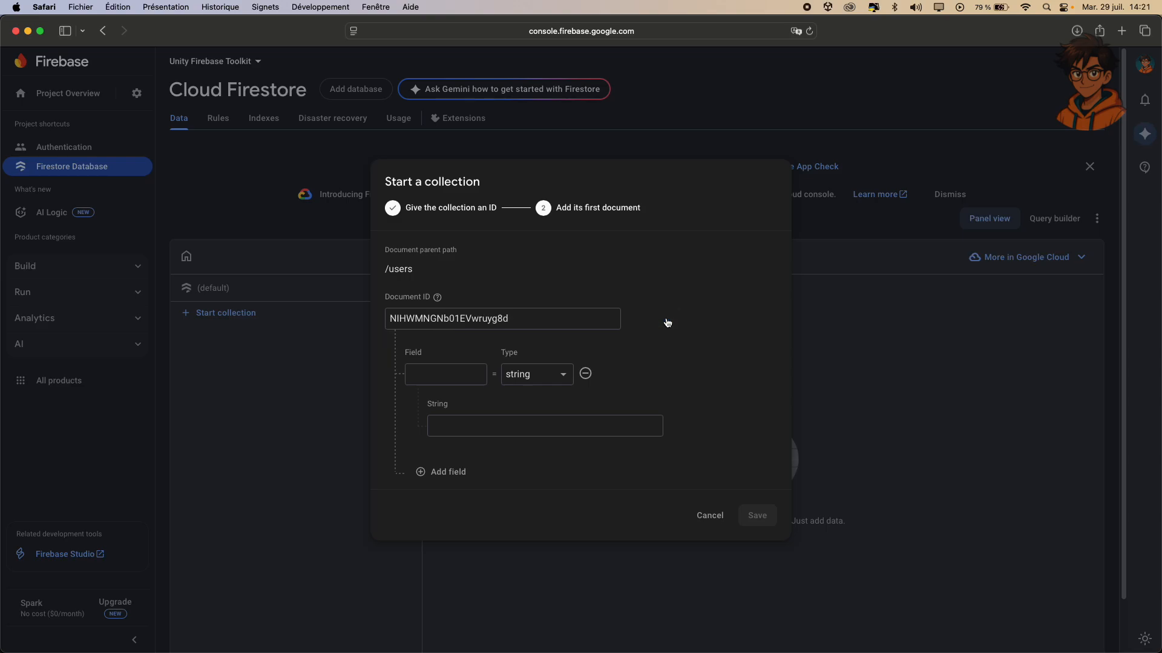
pyautogui.click(437, 372)
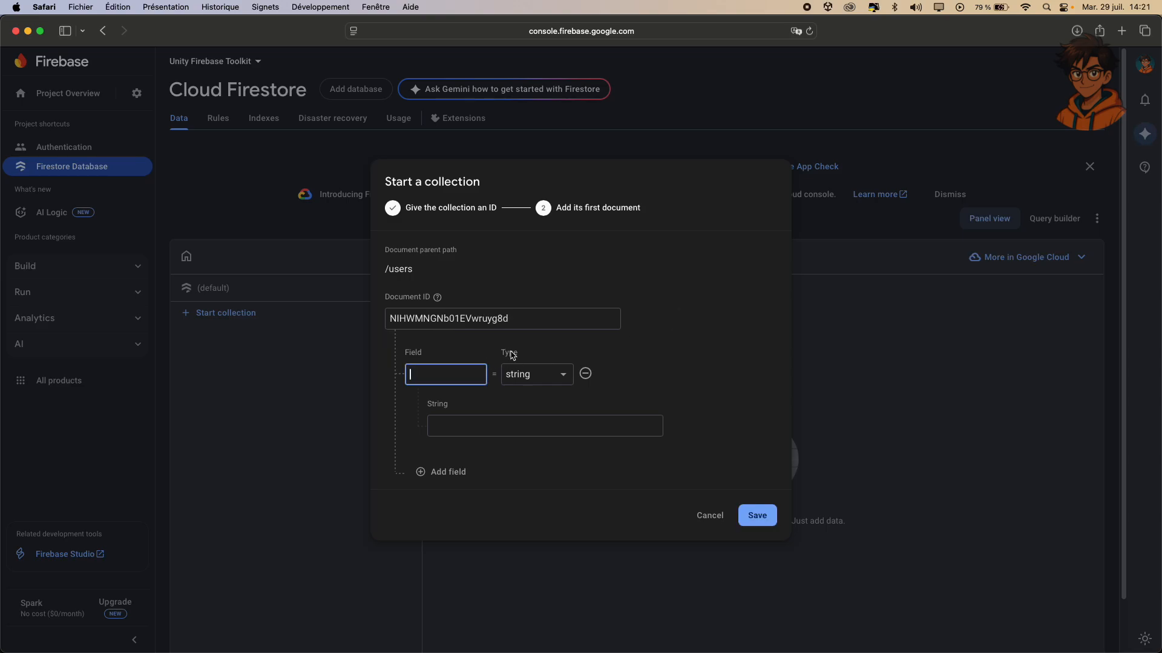
pyautogui.write('user')
pyautogui.click(756, 516)
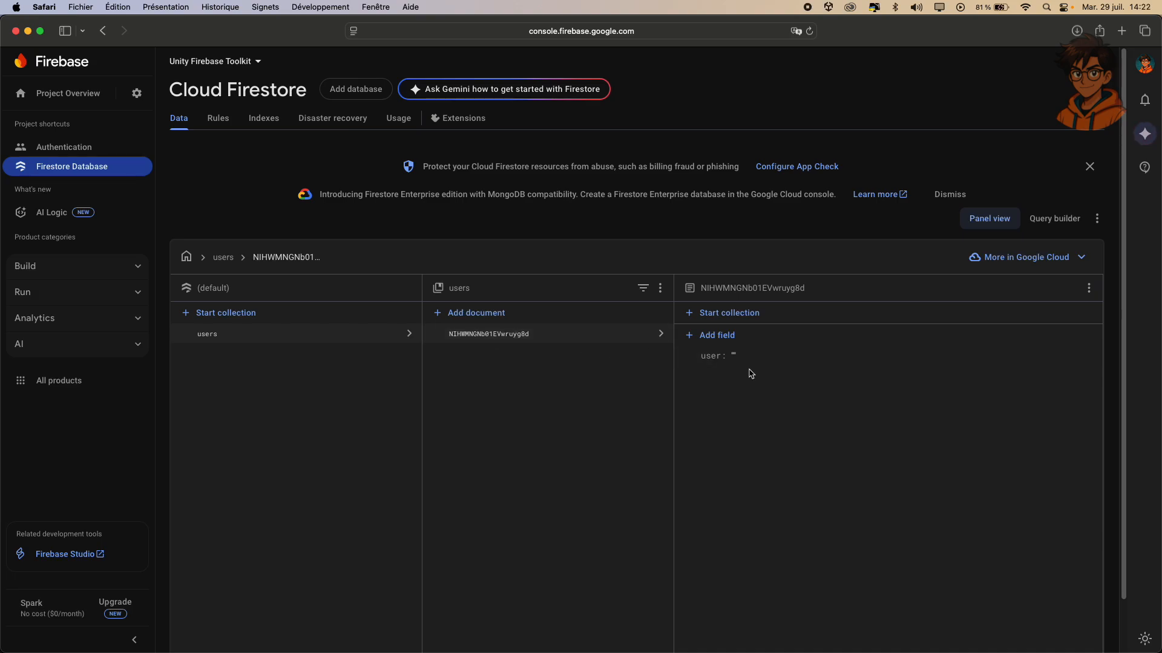
# Delete the only document in the Firestore users collection.
pyautogui.click(1089, 288)
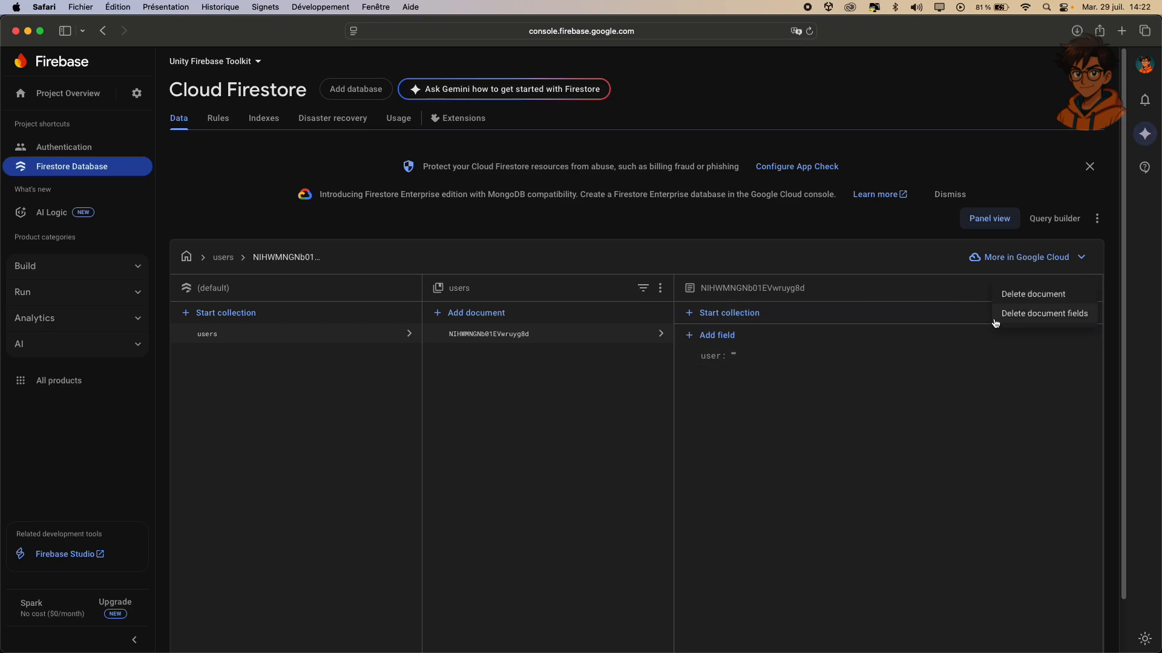
pyautogui.click(1029, 296)
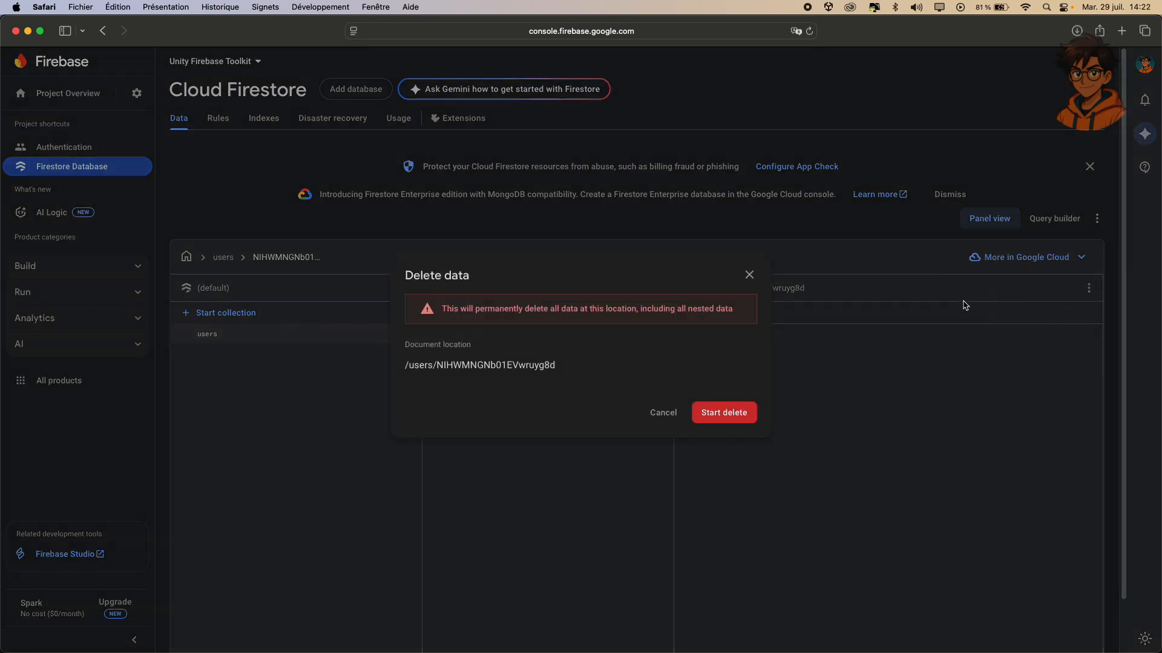
pyautogui.click(724, 413)
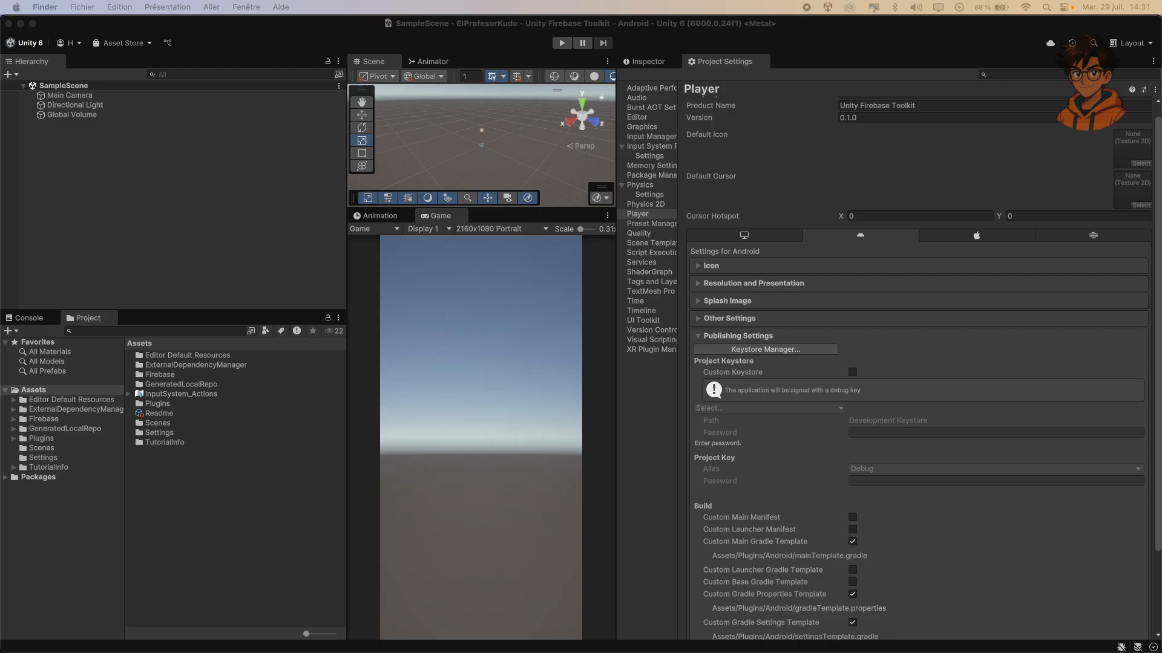
# Switch to Unity, add the two downloaded Google configuration files to the Assets folder, and rename GoogleService-Info-2 as GoogleService-Info.
pyautogui.moveTo(242, 392); pyautogui.dragTo(273, 537)
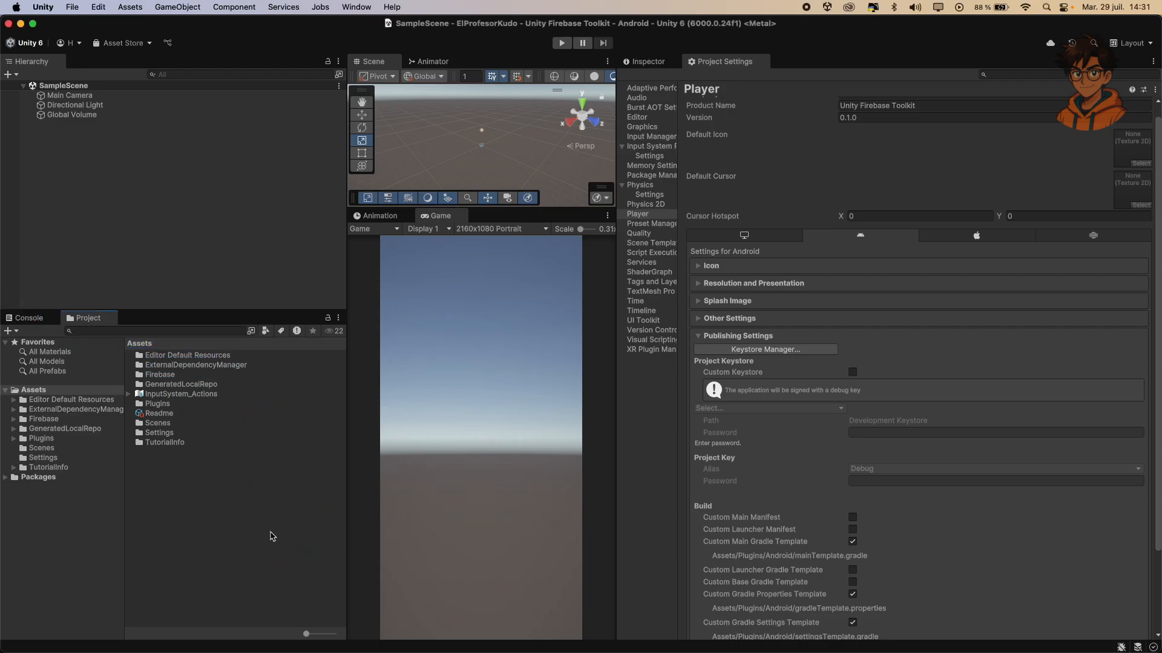
pyautogui.click(218, 405)
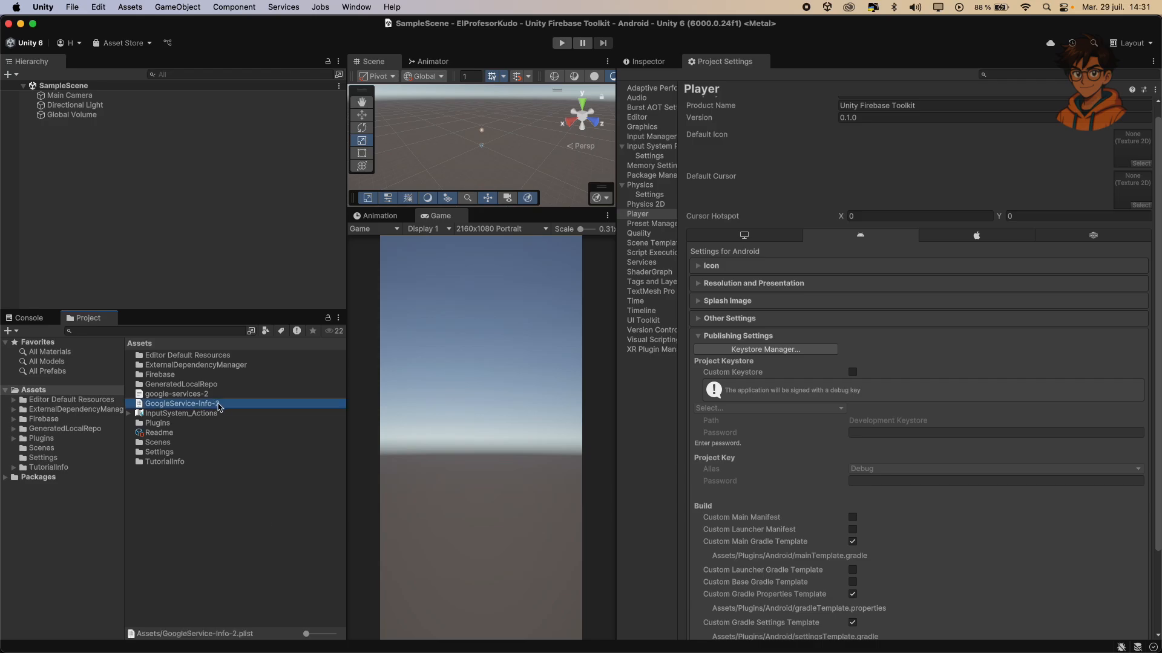
pyautogui.click(222, 405)
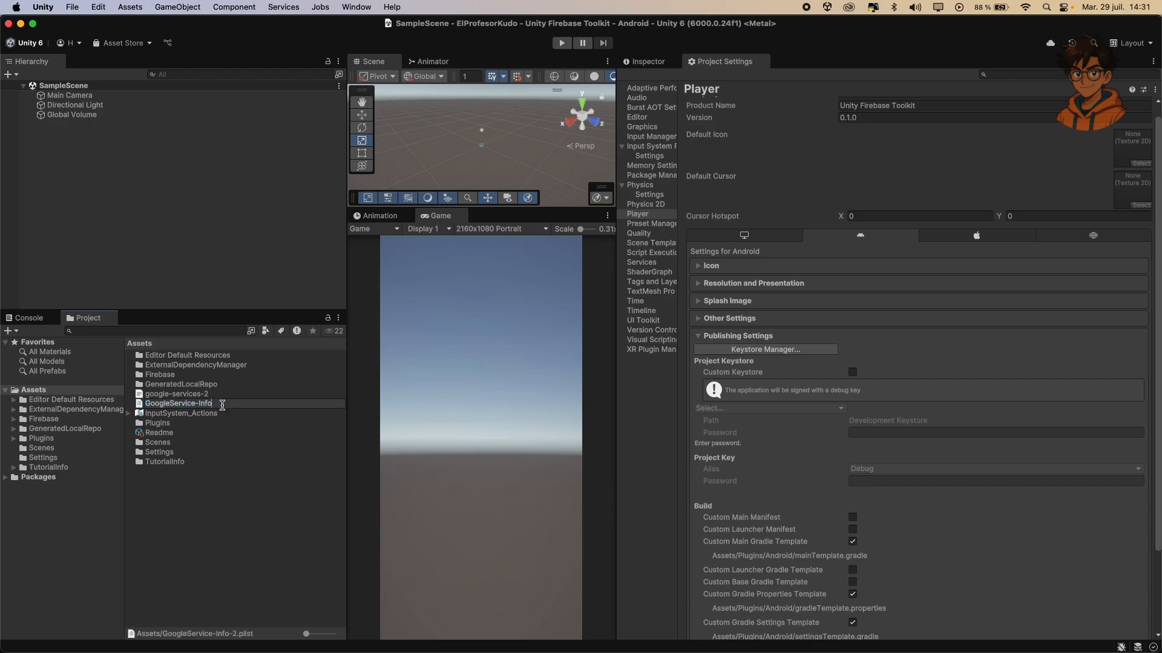
pyautogui.press('Return')
# Rename the google-services-2 file as google-services.
pyautogui.click(224, 394)
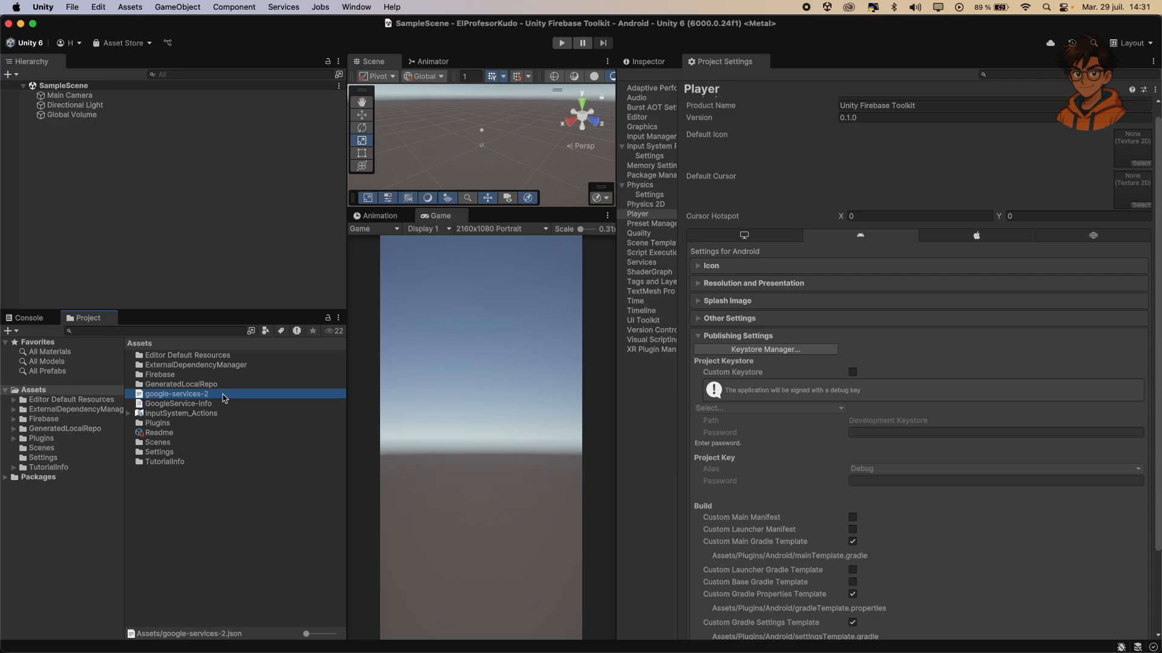
pyautogui.click(224, 394)
pyautogui.click(223, 394)
pyautogui.press('BackSpace')
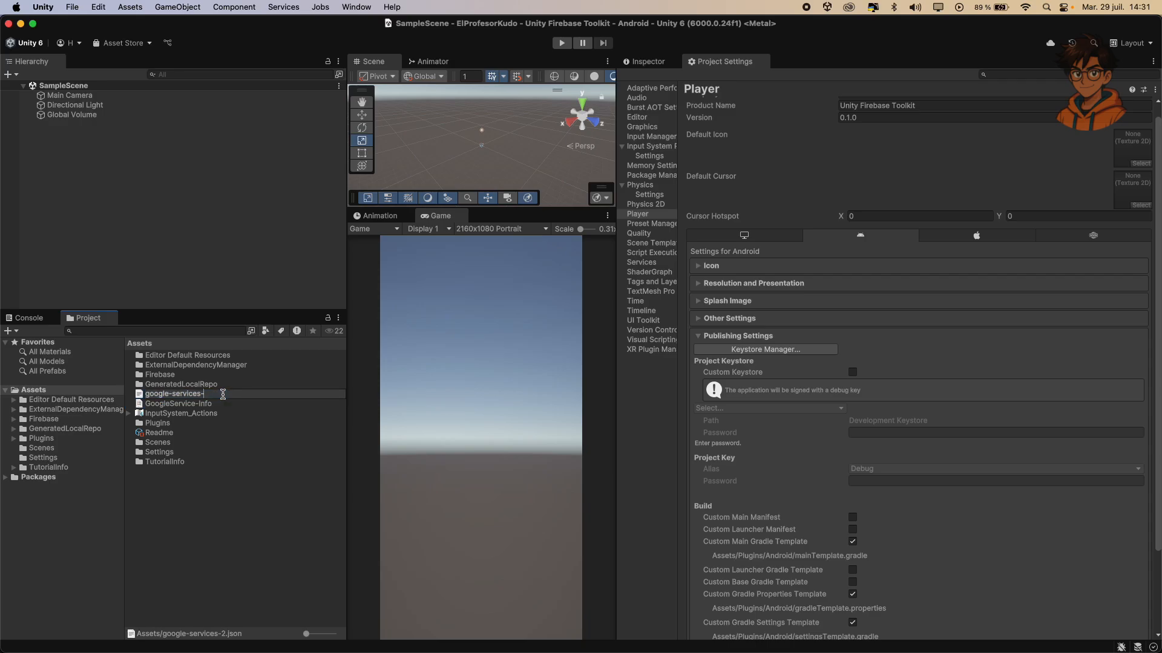
pyautogui.press('Return')
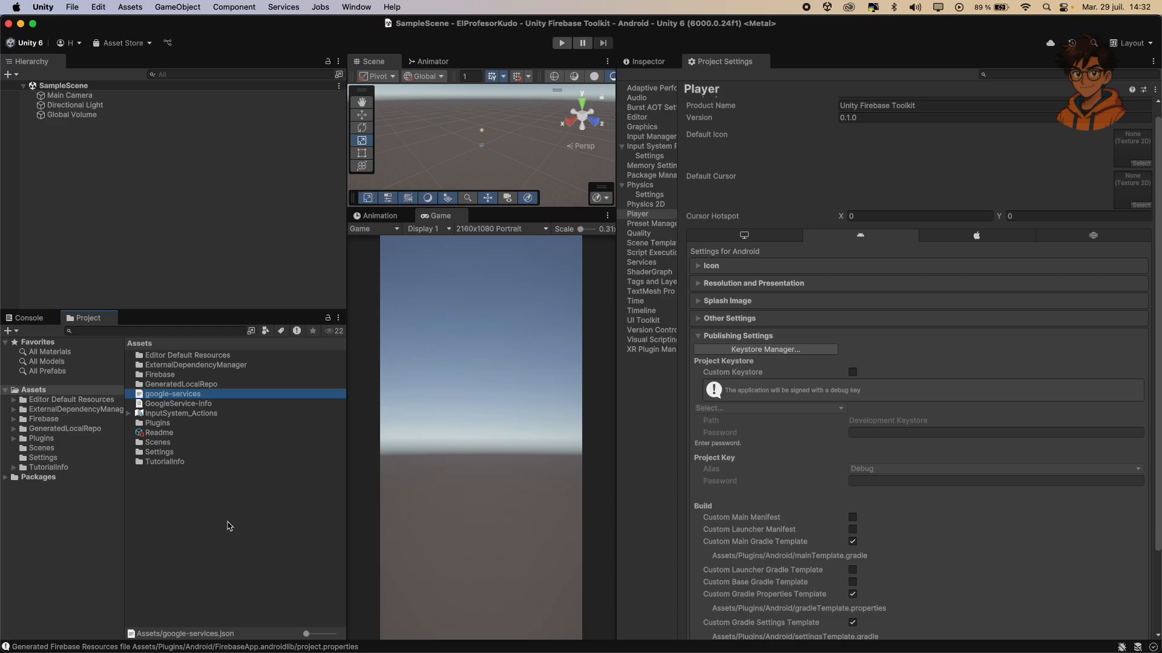
# Move the GoogleService-Info file from Assets into the Plugins/iOS folder.
pyautogui.click(177, 404)
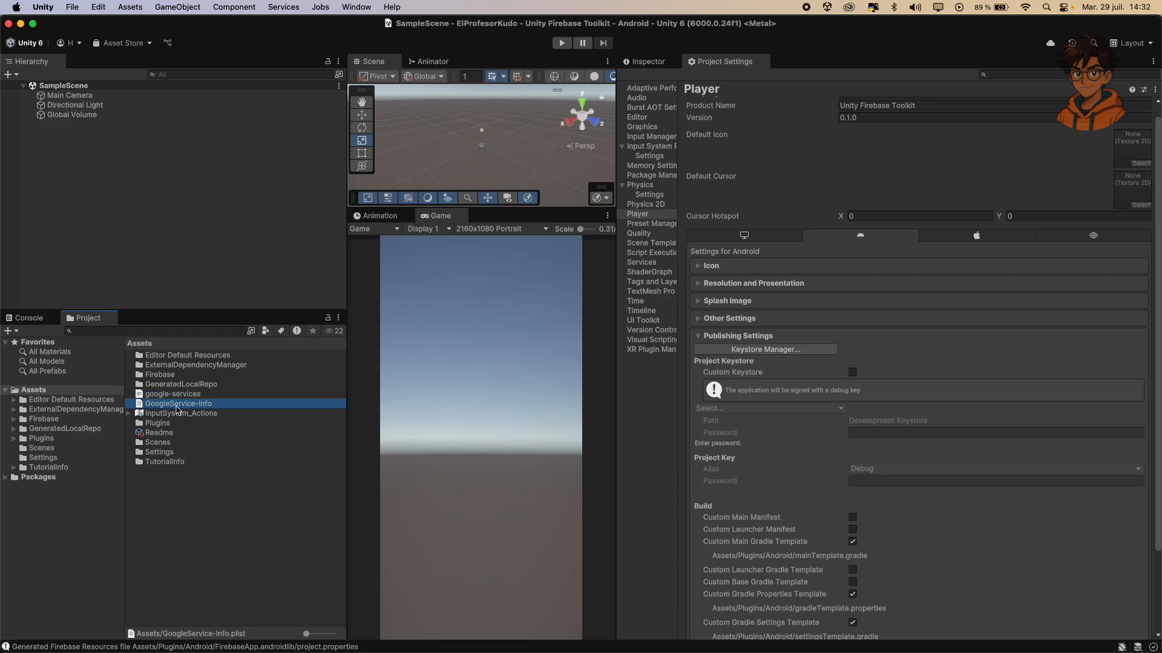
pyautogui.moveTo(178, 409); pyautogui.dragTo(160, 424)
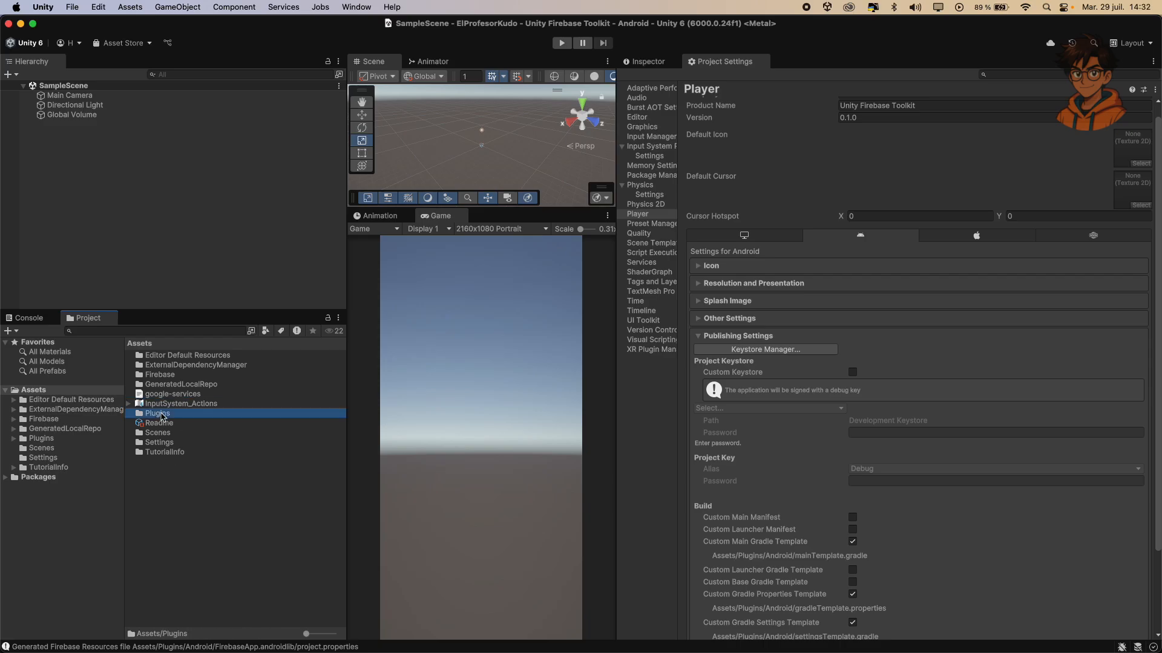
pyautogui.doubleClick(161, 414)
pyautogui.click(170, 366)
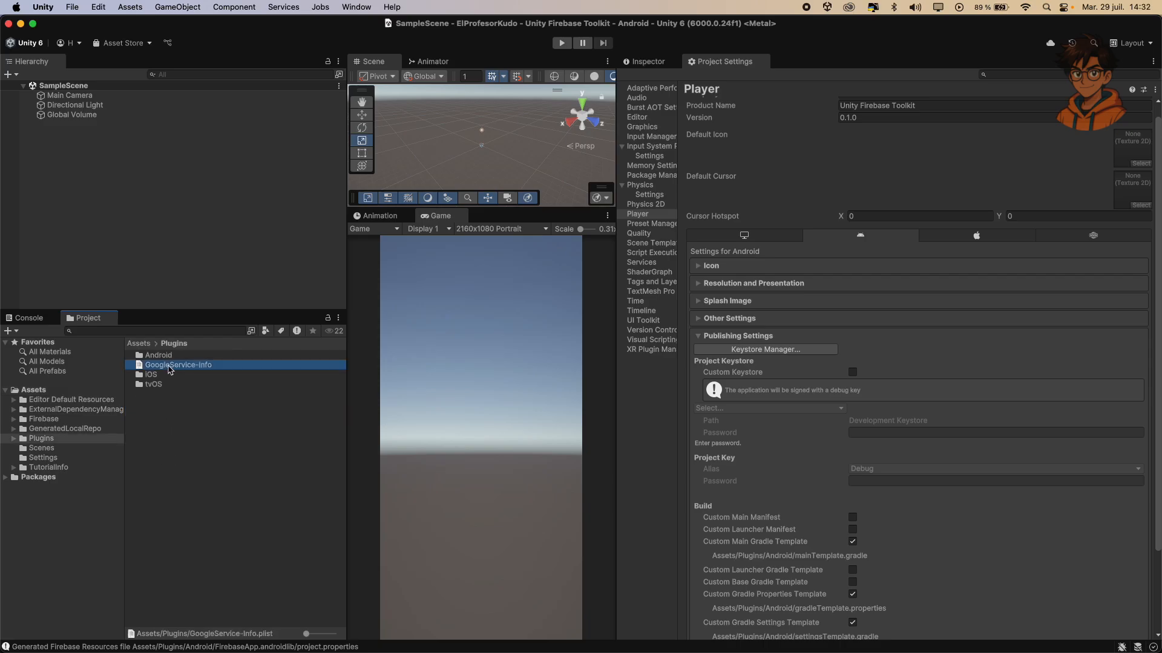
pyautogui.moveTo(169, 367); pyautogui.dragTo(151, 375)
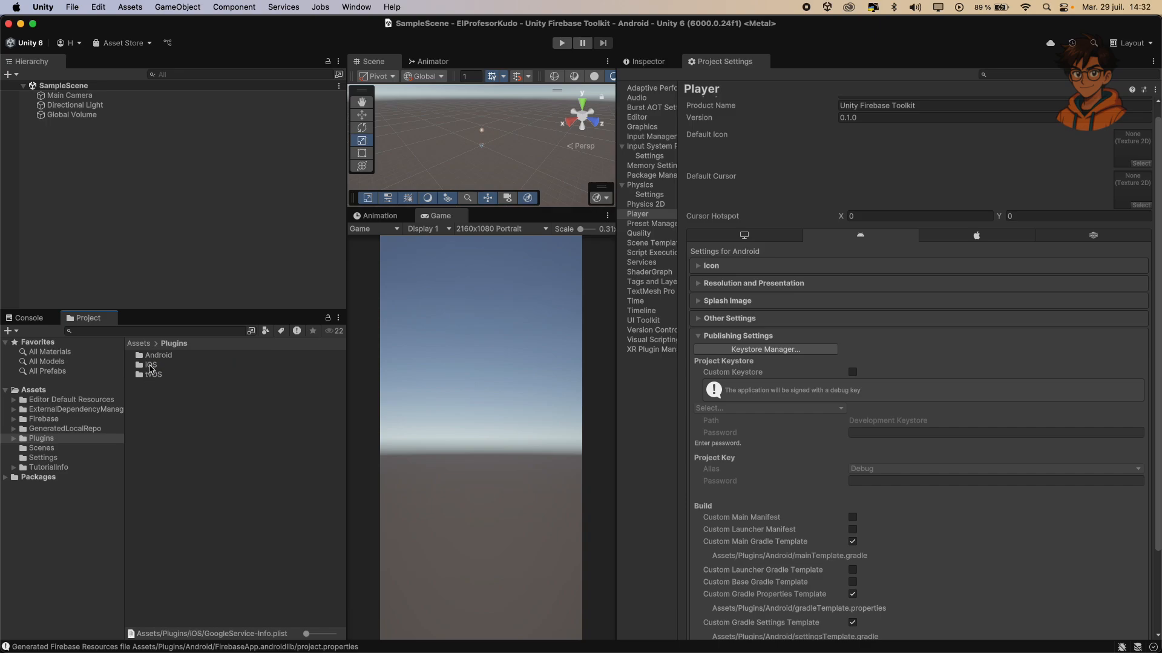
pyautogui.click(150, 366)
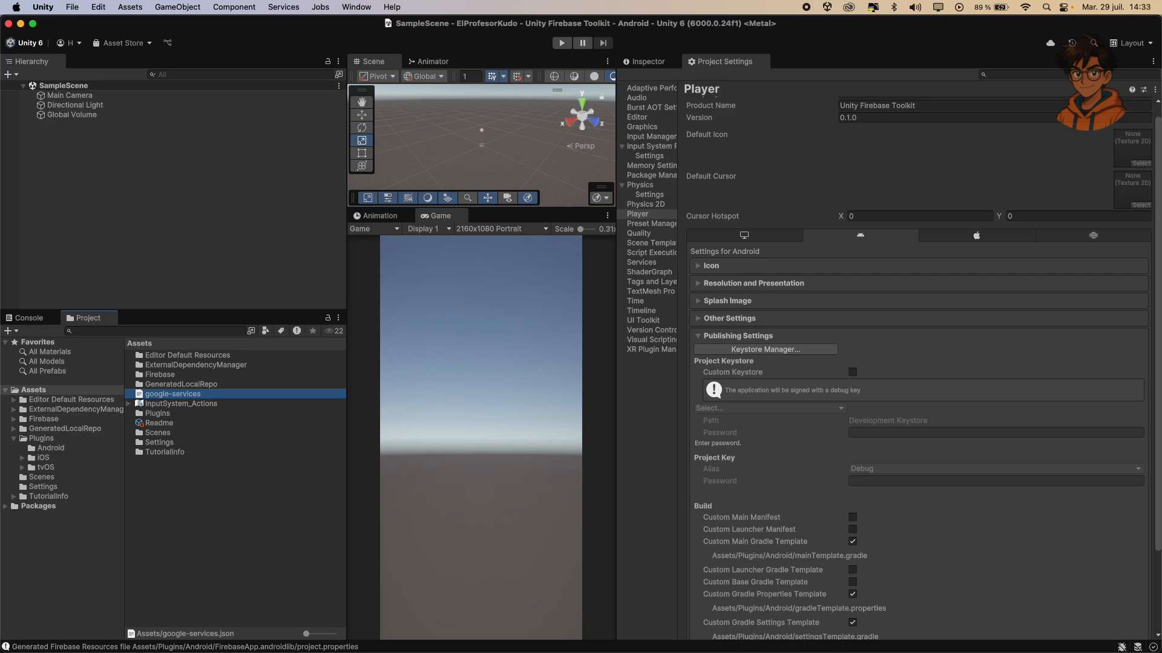
# Switch to Safari, search for "google console" in a new browser tab, and open the Google Cloud Console sign-in result.
pyautogui.press('super+Tab')
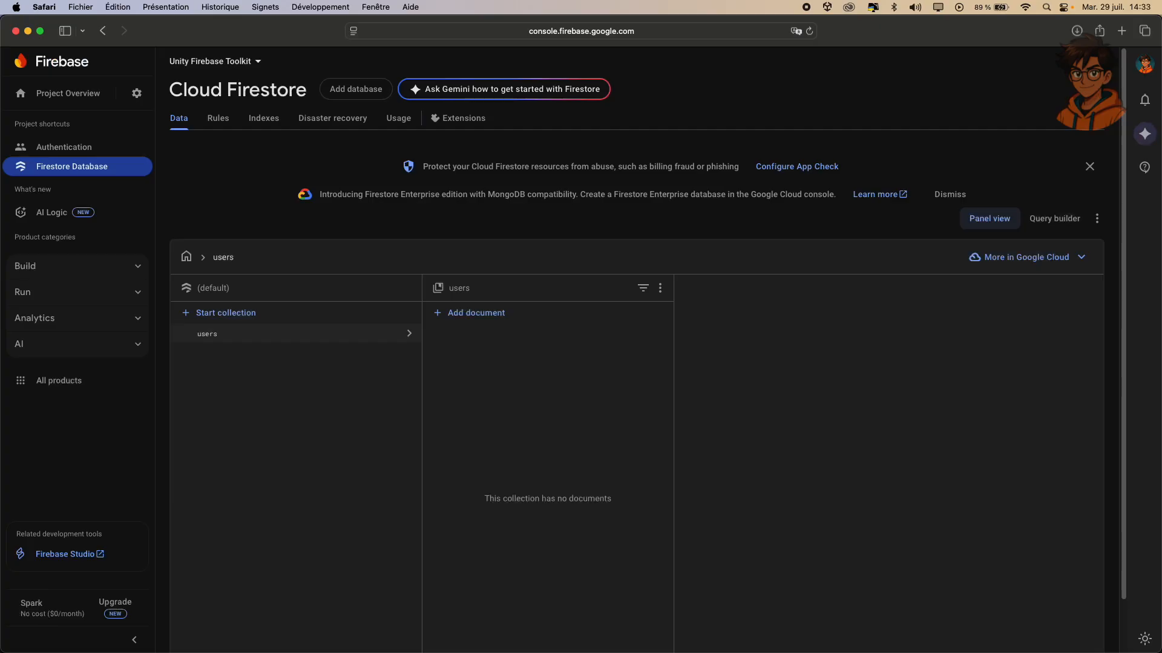
pyautogui.click(1120, 32)
pyautogui.write('google')
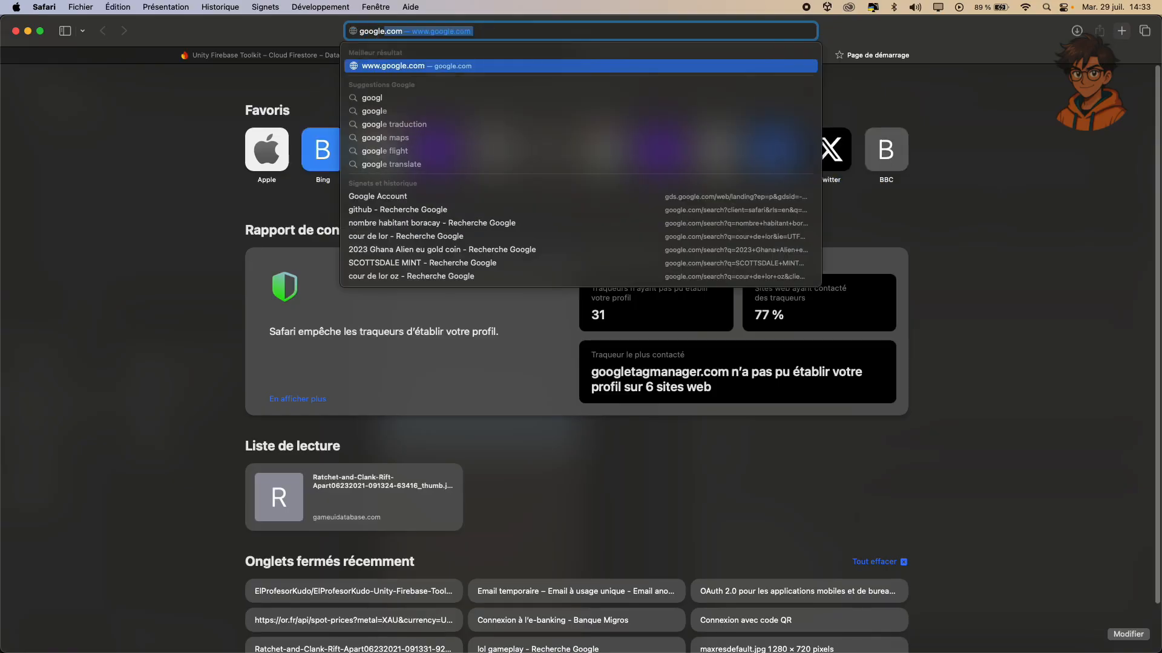
pyautogui.write(' console')
pyautogui.press('Return')
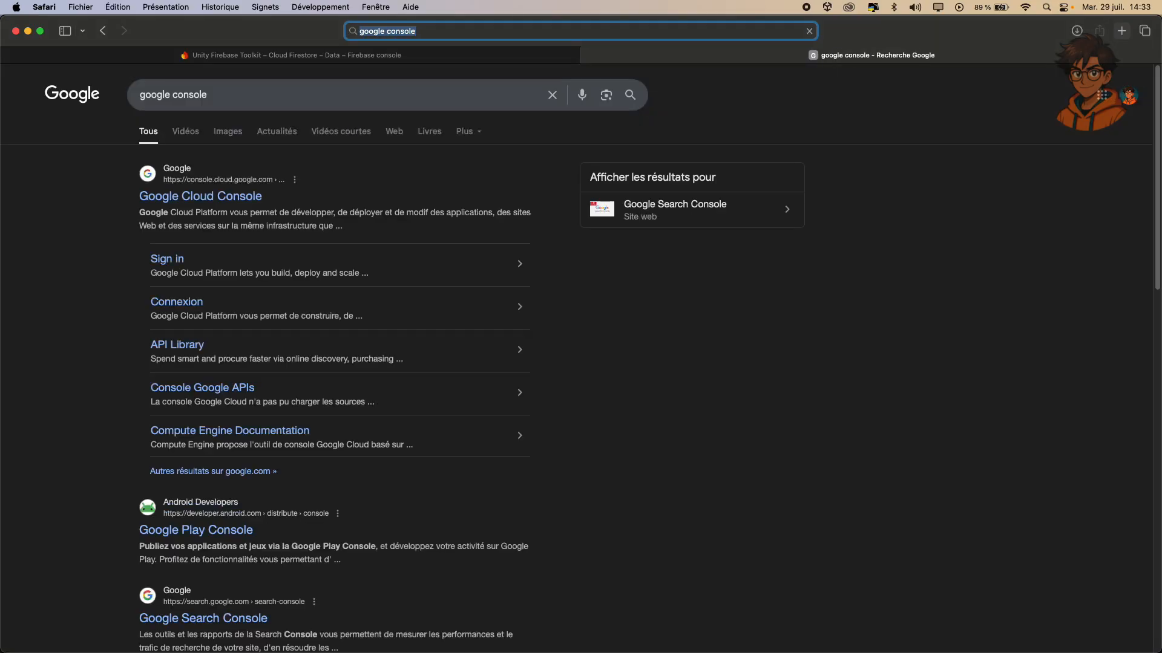
pyautogui.click(167, 261)
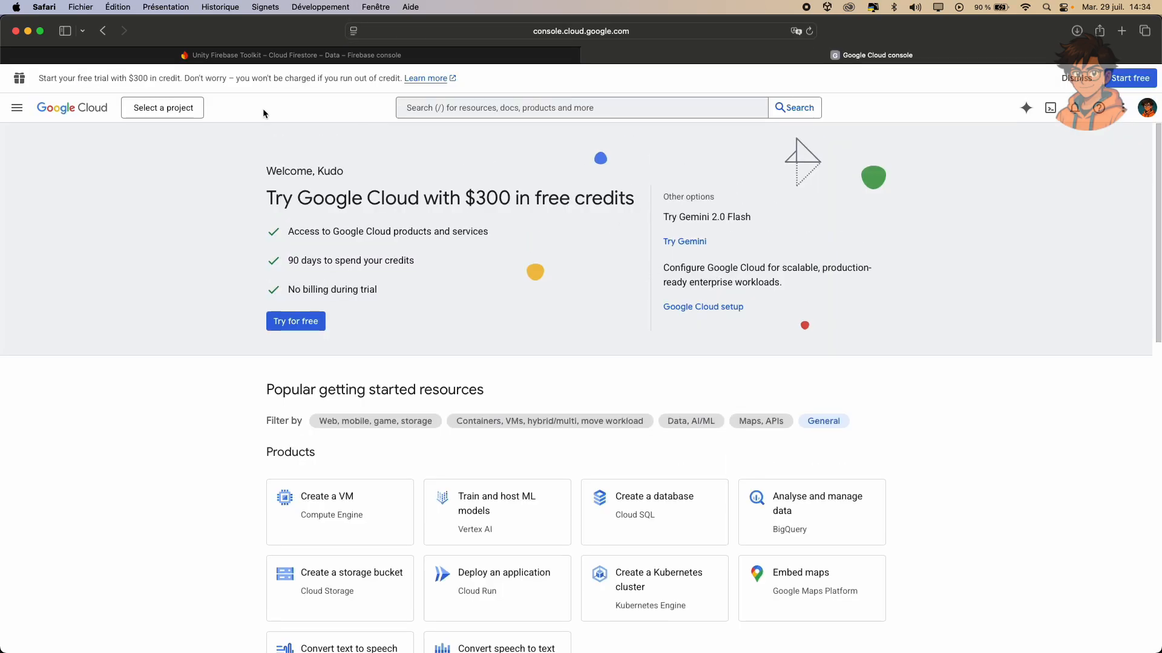
# Select the Unity Firebase Toolkit project in Google Cloud and open its APIs and services credentials.
pyautogui.click(177, 114)
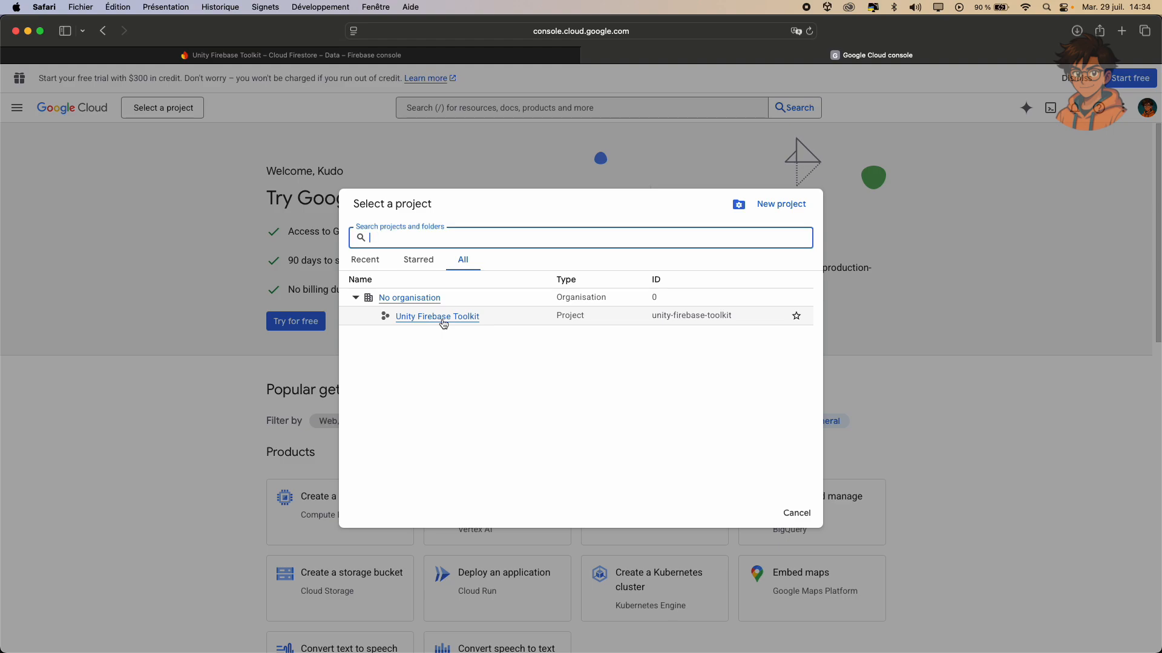
pyautogui.click(444, 321)
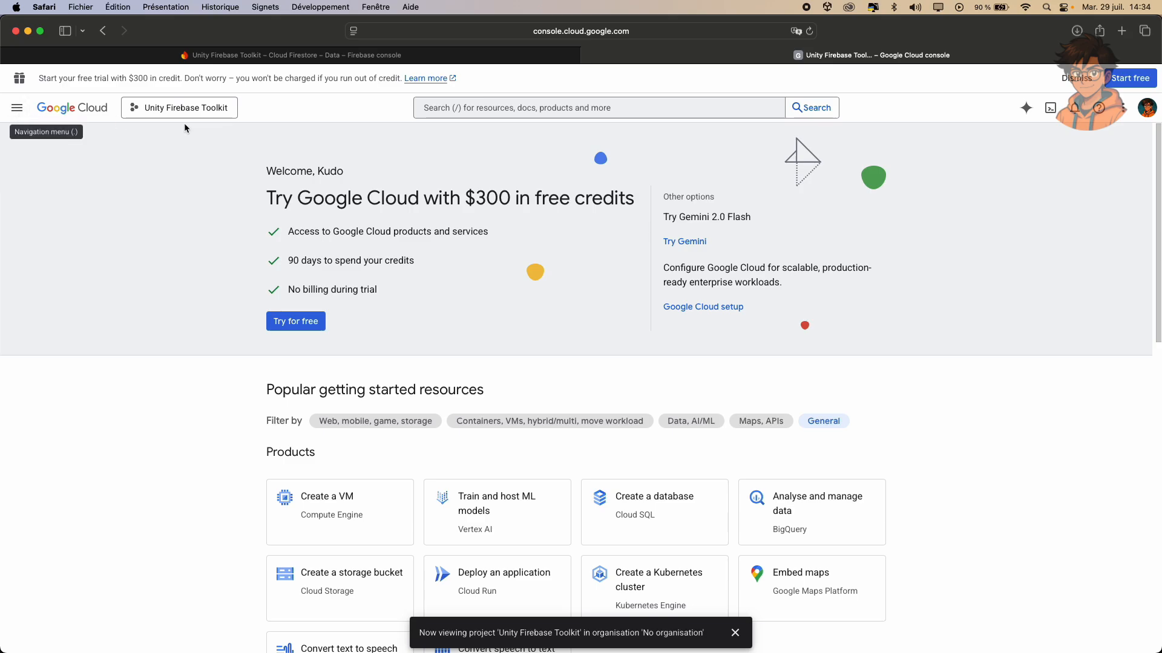
pyautogui.click(17, 110)
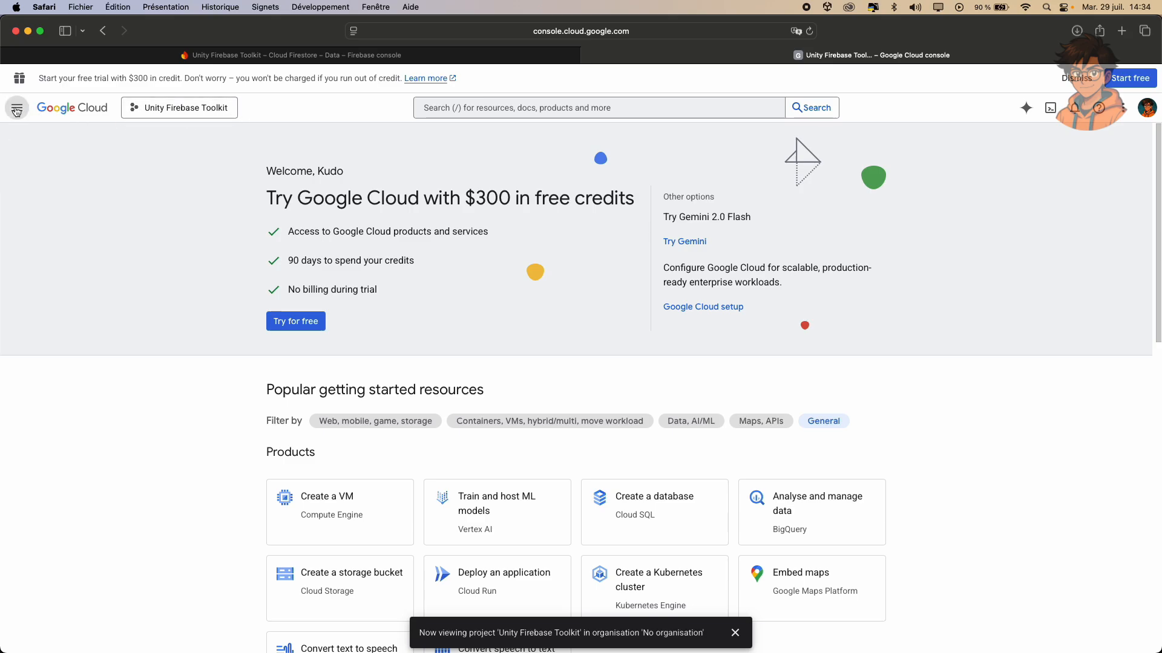
pyautogui.moveTo(65, 204)
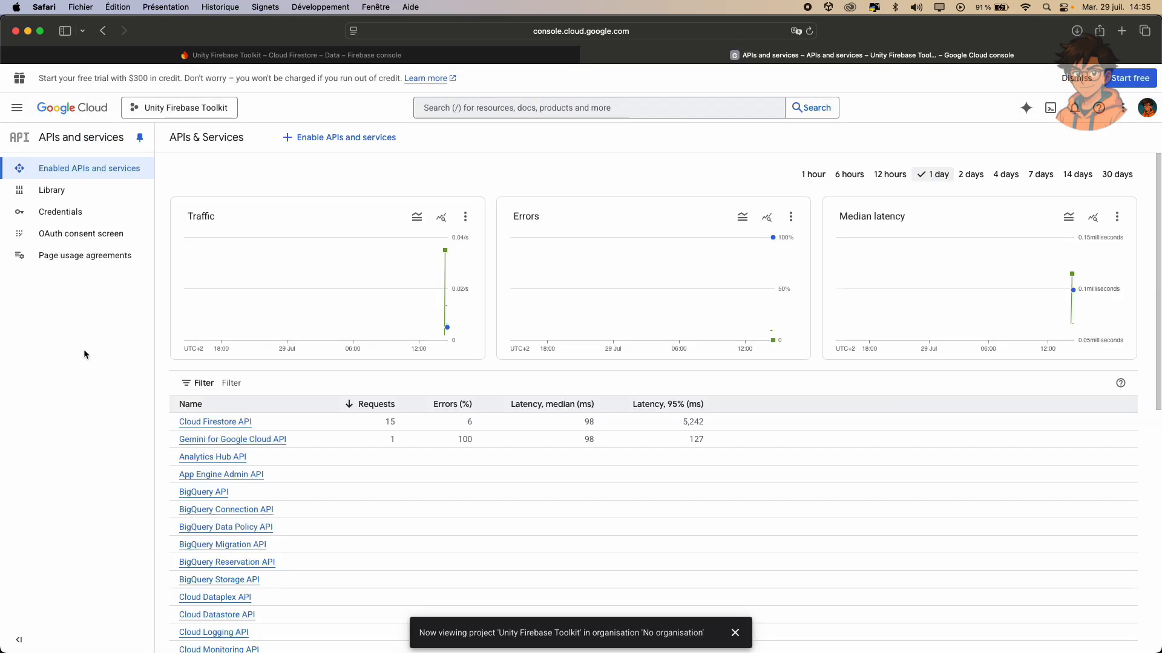
pyautogui.click(87, 218)
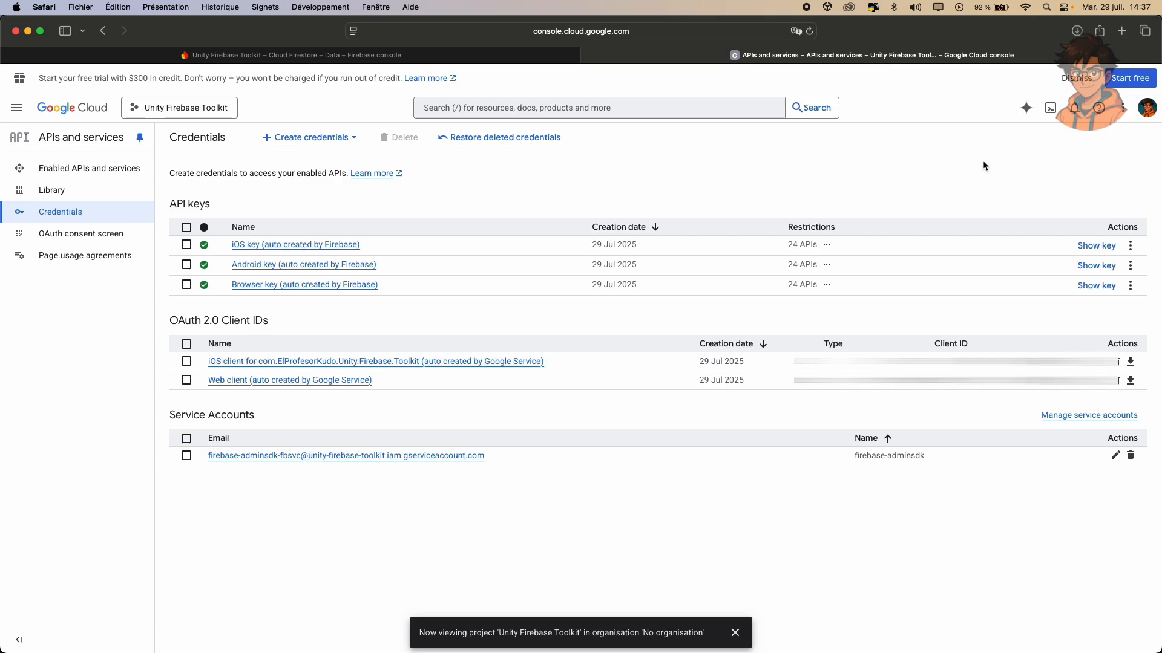
# Open github.com in a new browser tab and go to the releases of the ElProfesorKudo-Unity-Firebase-Toolkit repository.
pyautogui.click(1123, 31)
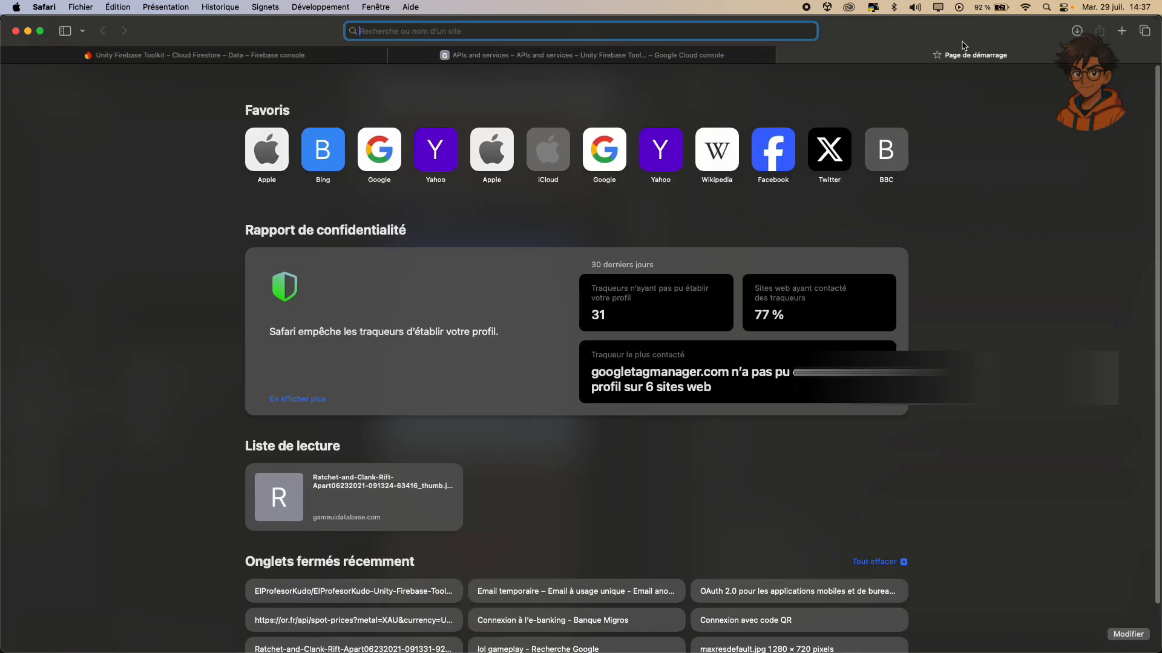
pyautogui.write('github.com')
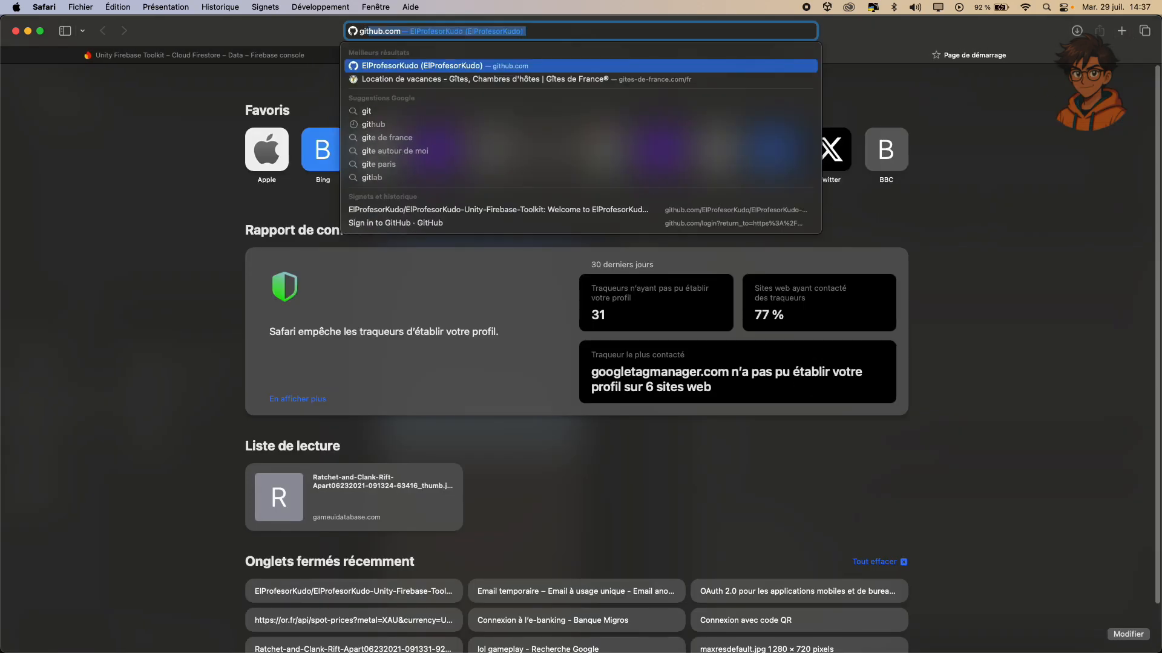
pyautogui.press('Return')
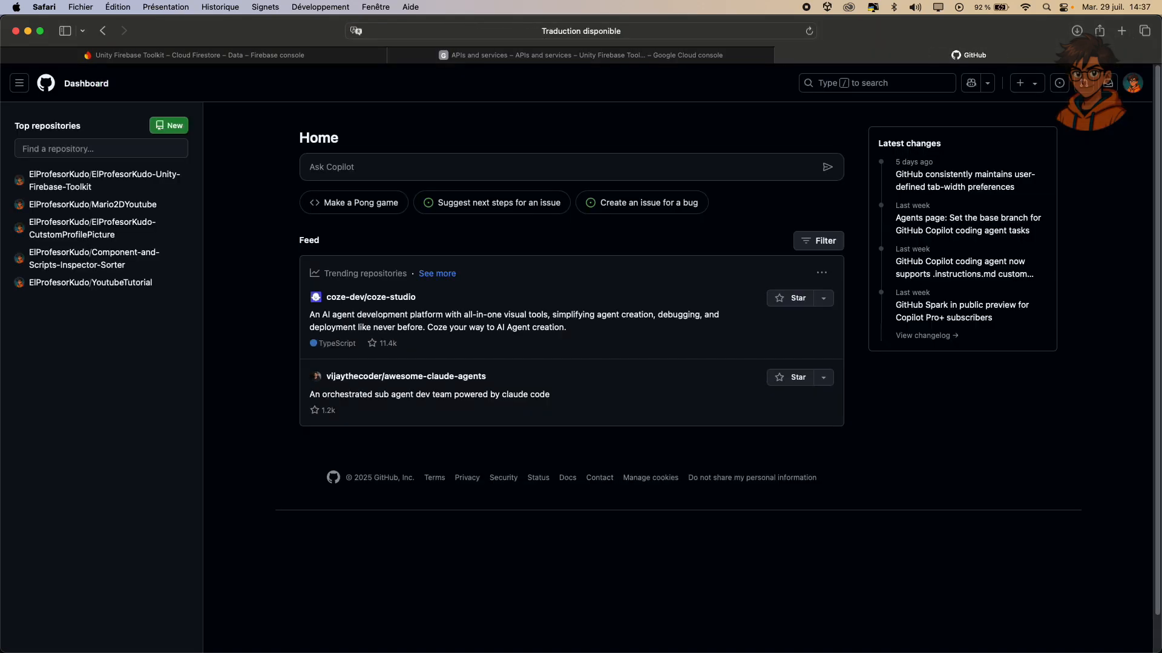
pyautogui.click(1133, 84)
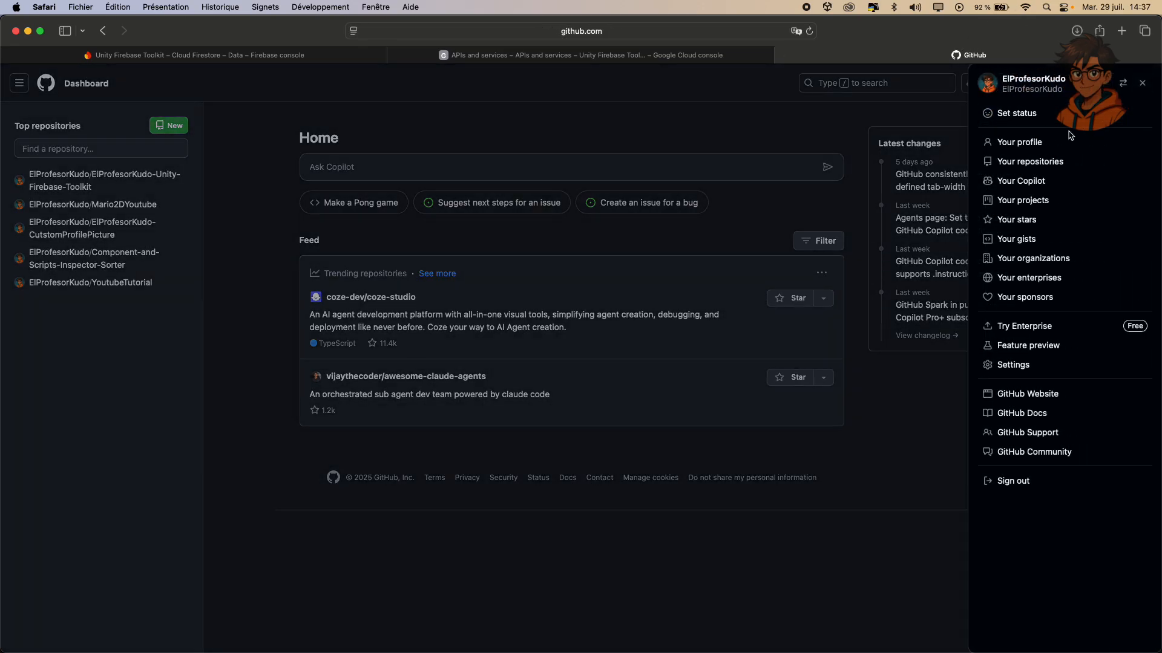
pyautogui.click(1034, 162)
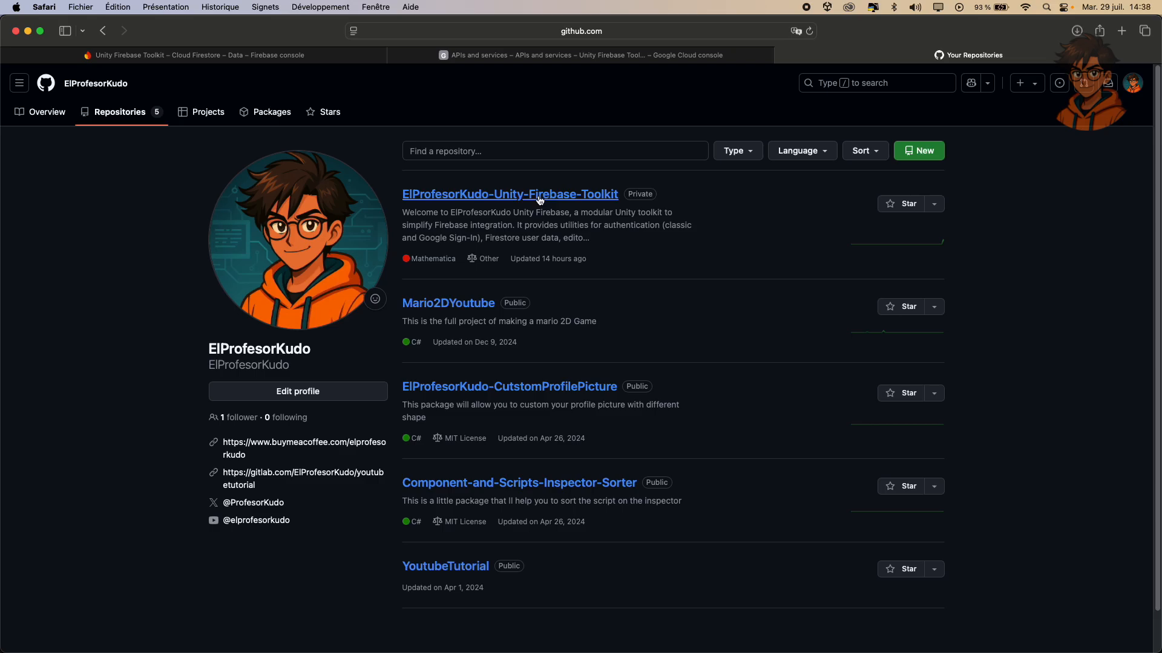
pyautogui.click(539, 195)
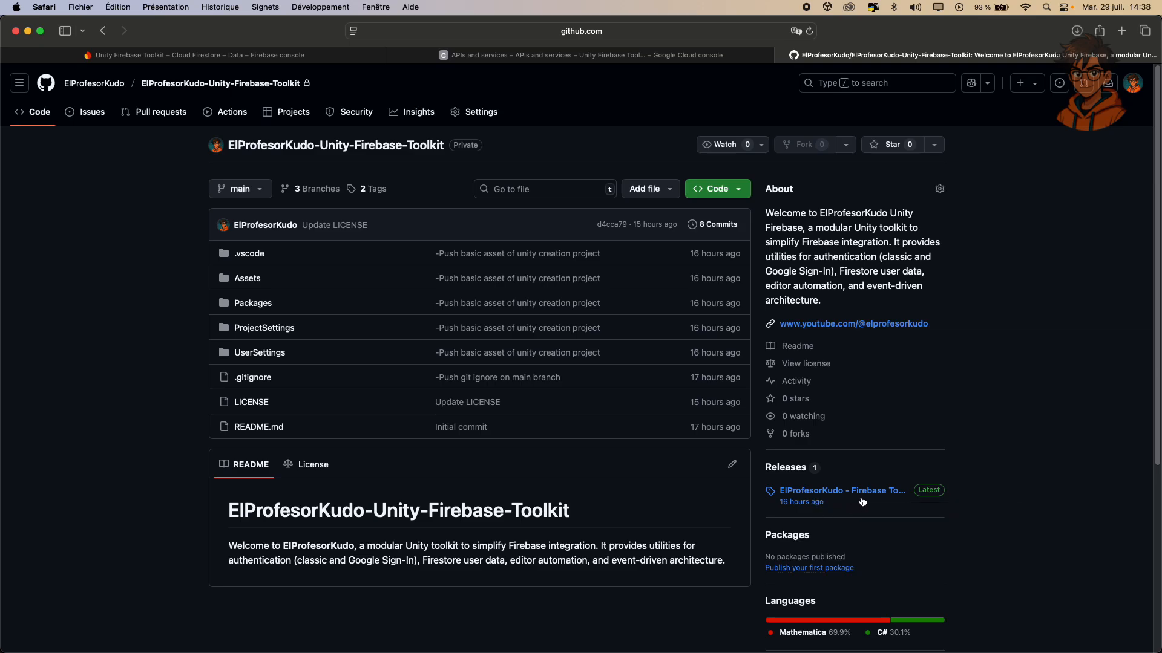
pyautogui.click(802, 473)
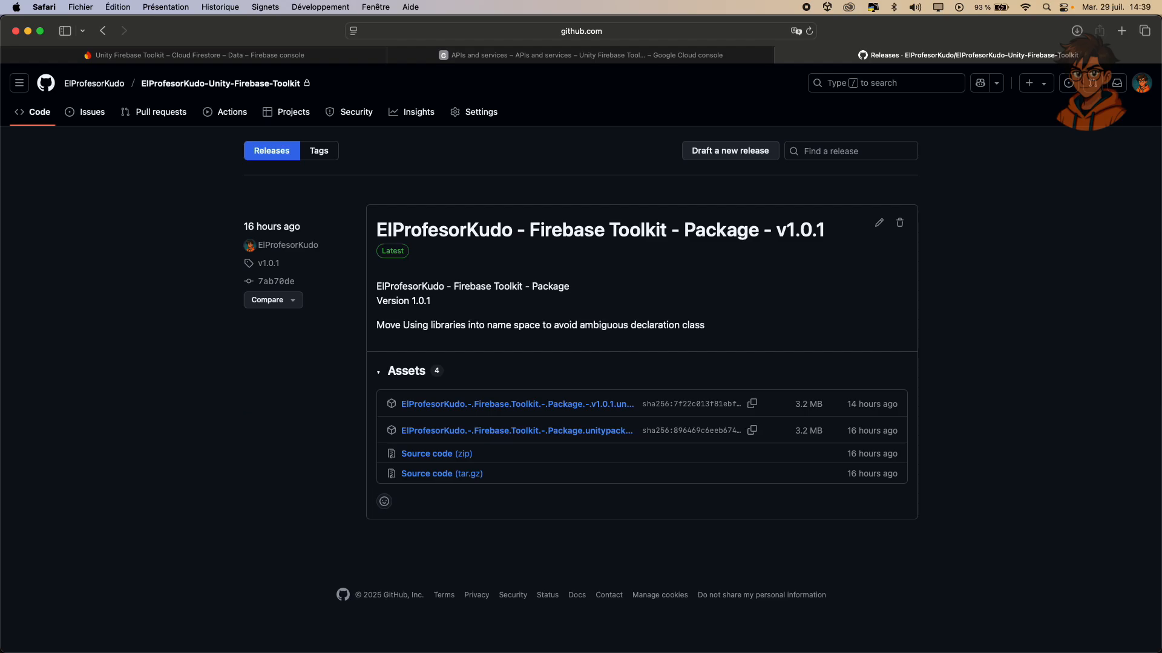
# Switch to Unity, import the custom package ElProfesorKudo.-.Firebase.Toolkit.-.Package.-.v1.0.1.unitypackage from Downloads, and open the ElProfesorKudo_Firebase_Asset folder.
pyautogui.press('super+Tab')
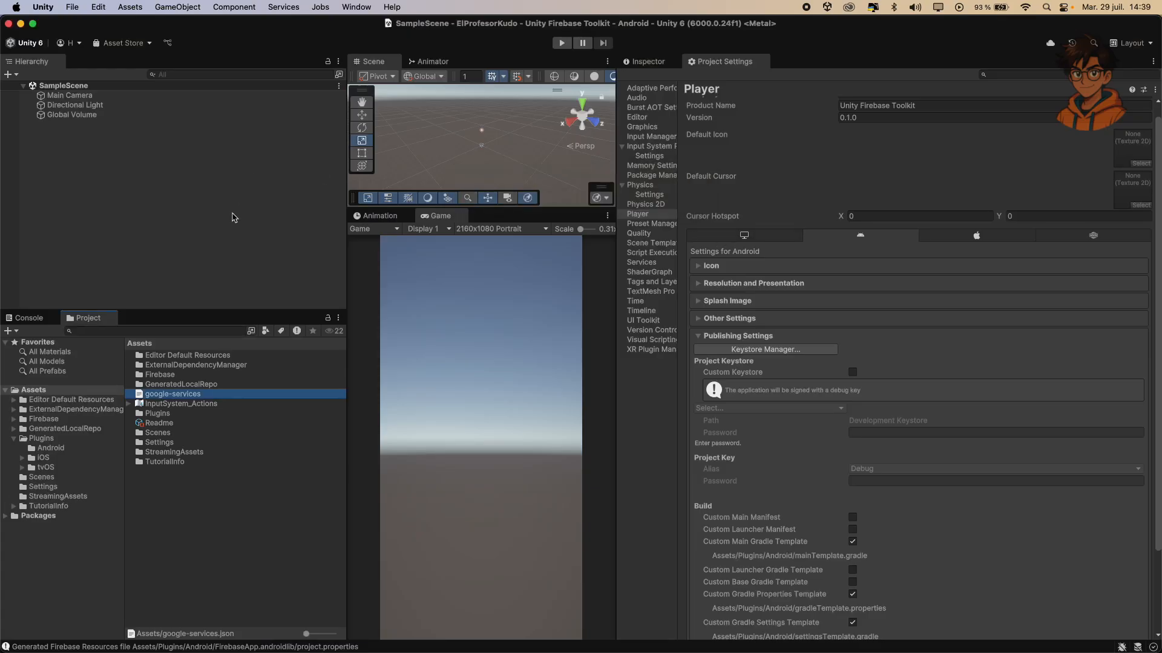
pyautogui.click(233, 218)
pyautogui.click(140, 9)
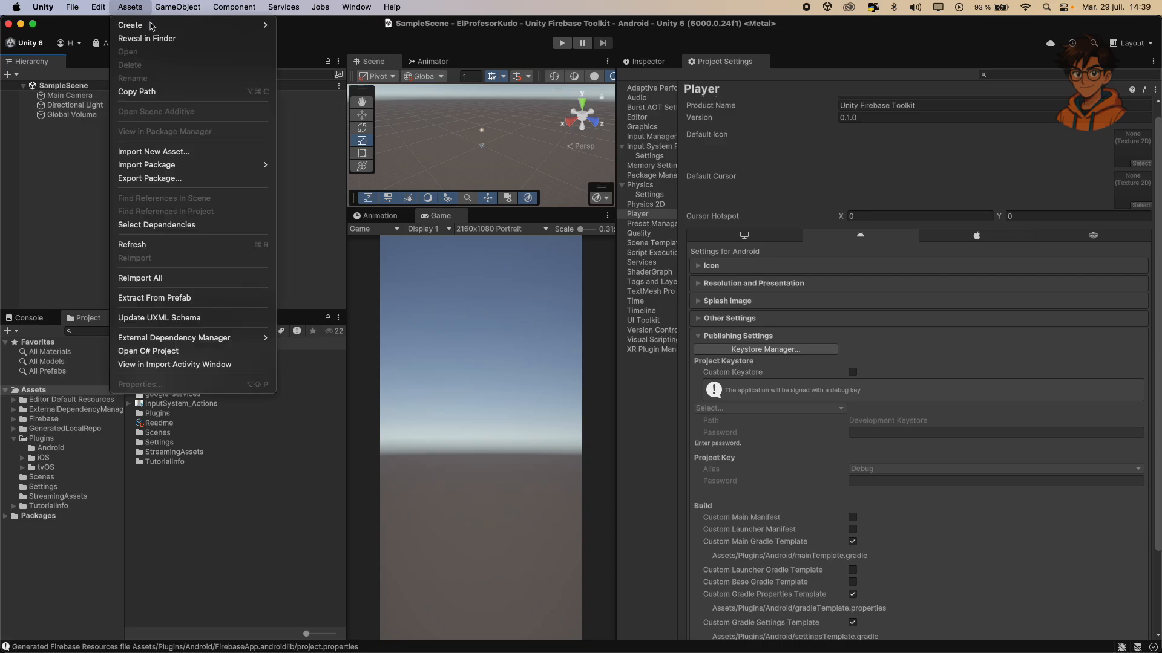
pyautogui.moveTo(254, 165)
pyautogui.click(320, 169)
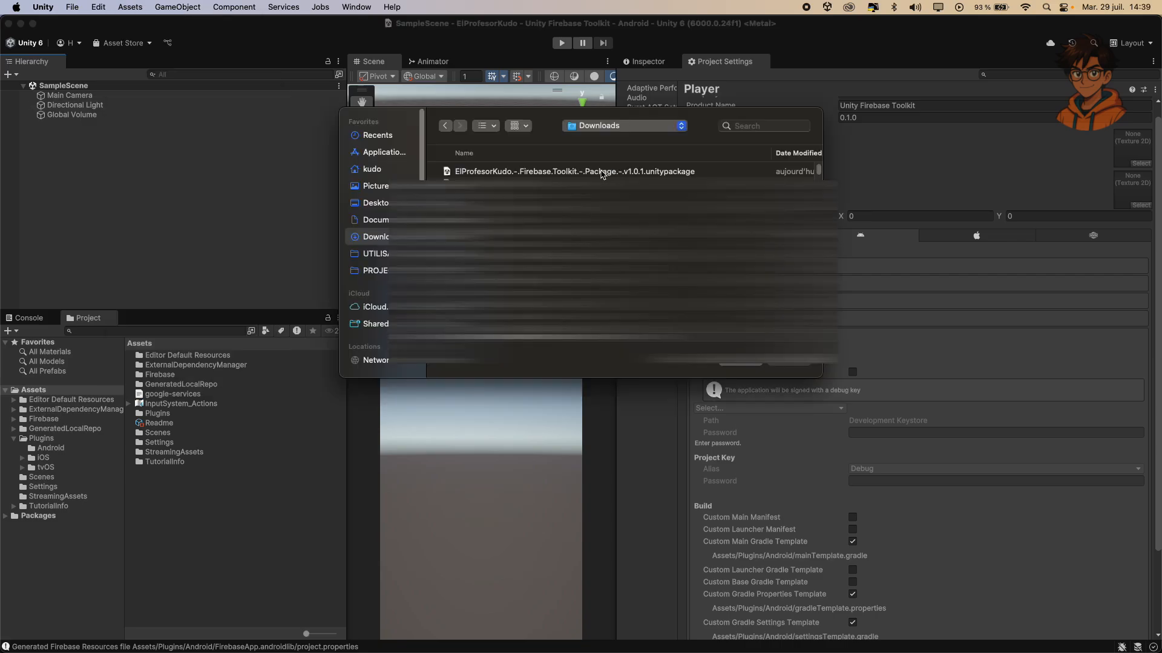
pyautogui.click(603, 172)
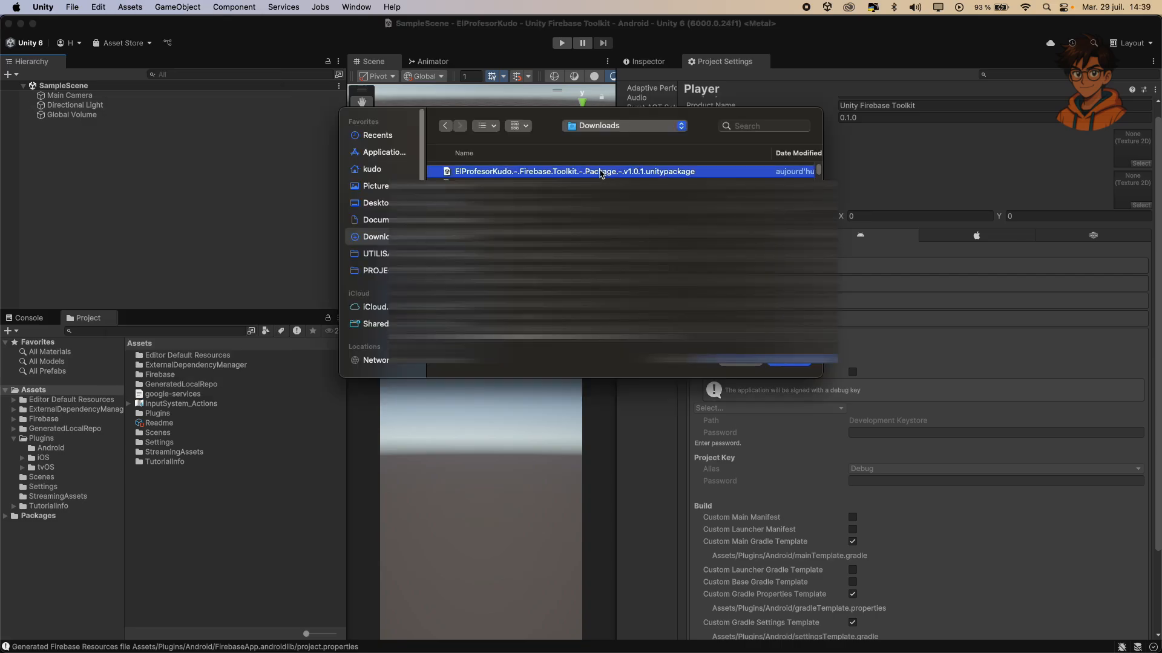
pyautogui.click(795, 364)
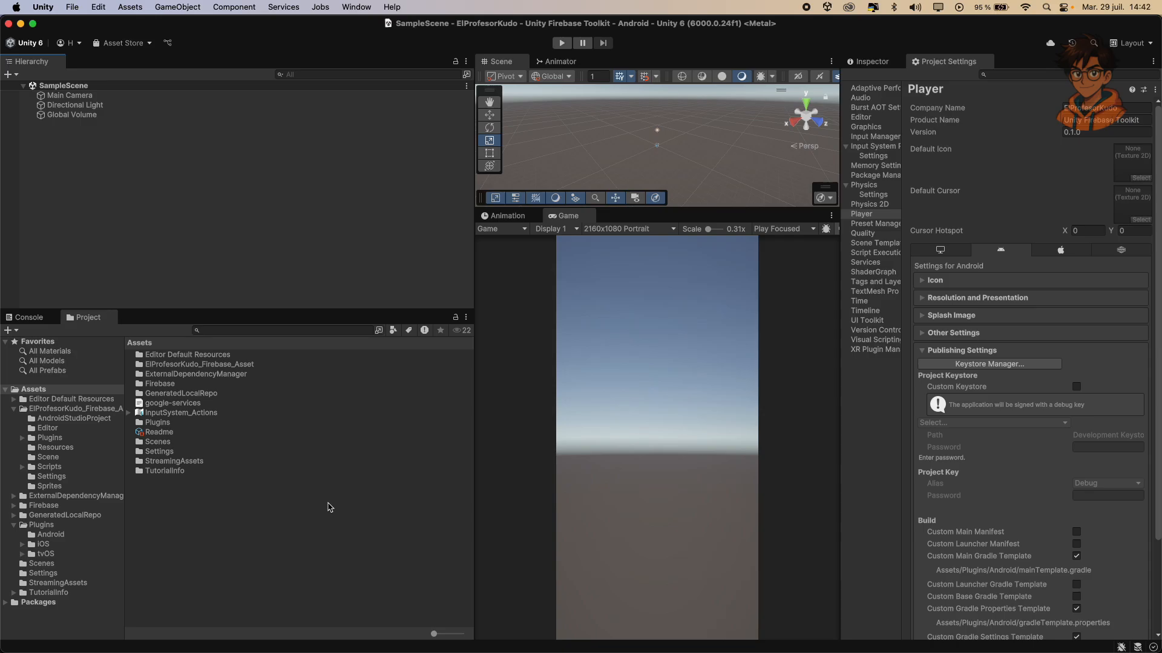
pyautogui.doubleClick(216, 367)
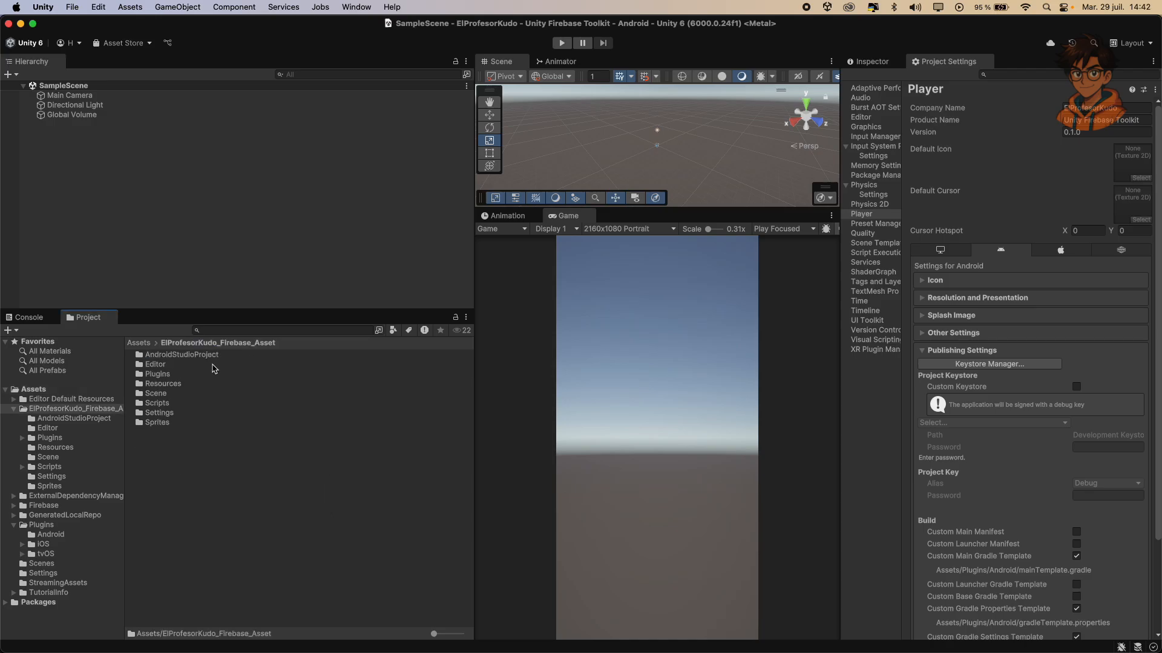